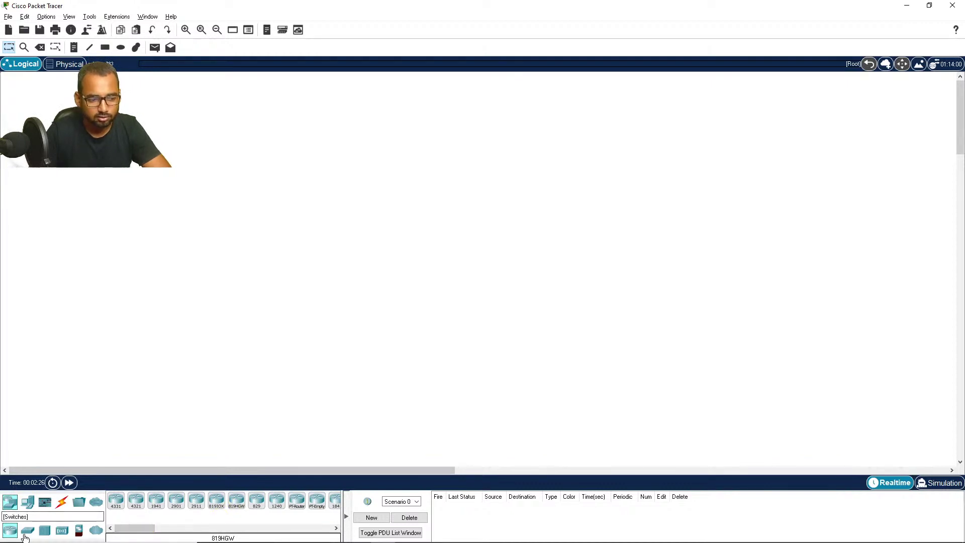
Place a 2960 switch in the empty upper-left area of the logical workspace.
left_click(28, 531)
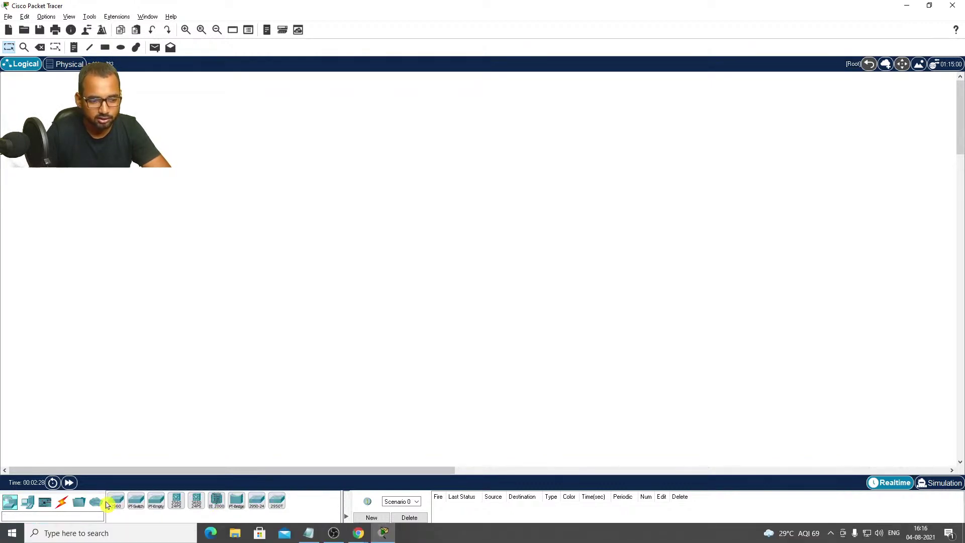
left_click(116, 501)
left_click(206, 213)
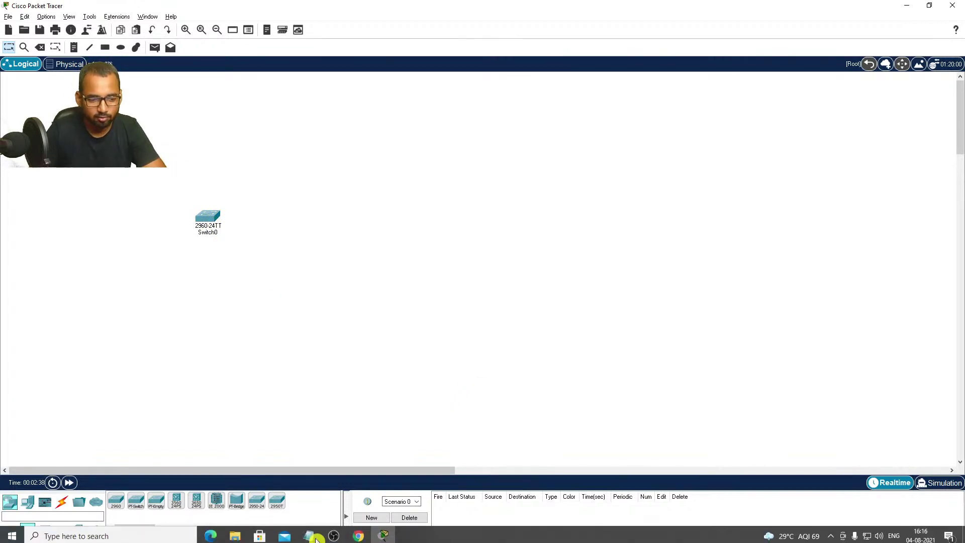
Switch to Notepad to review the switch interface configuration tasks, then return to Packet Tracer.
left_click(315, 538)
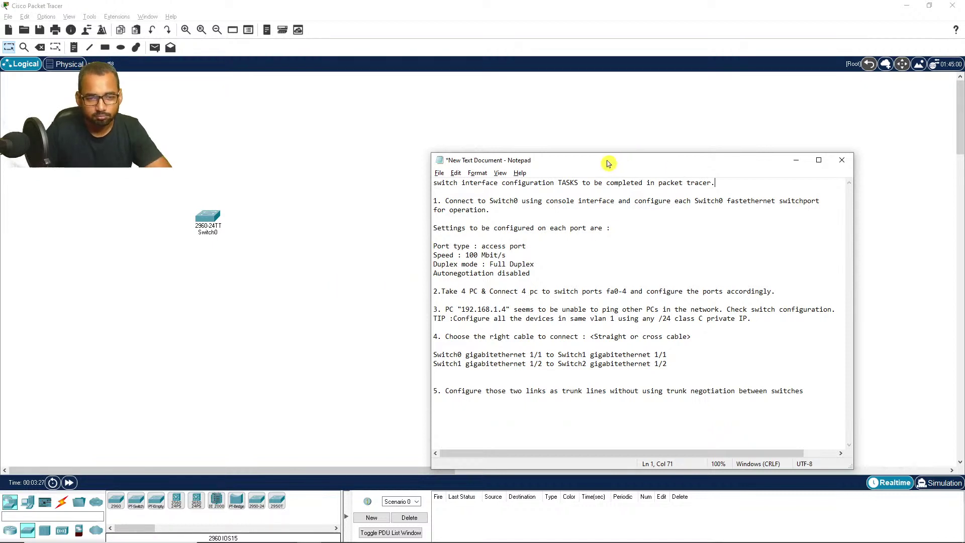
left_click_drag(609, 163, 711, 170)
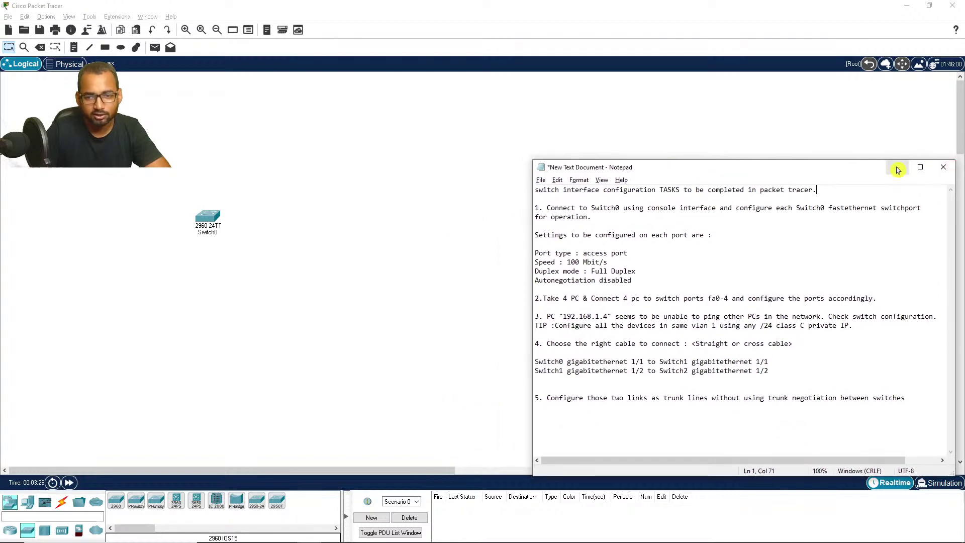
left_click(899, 166)
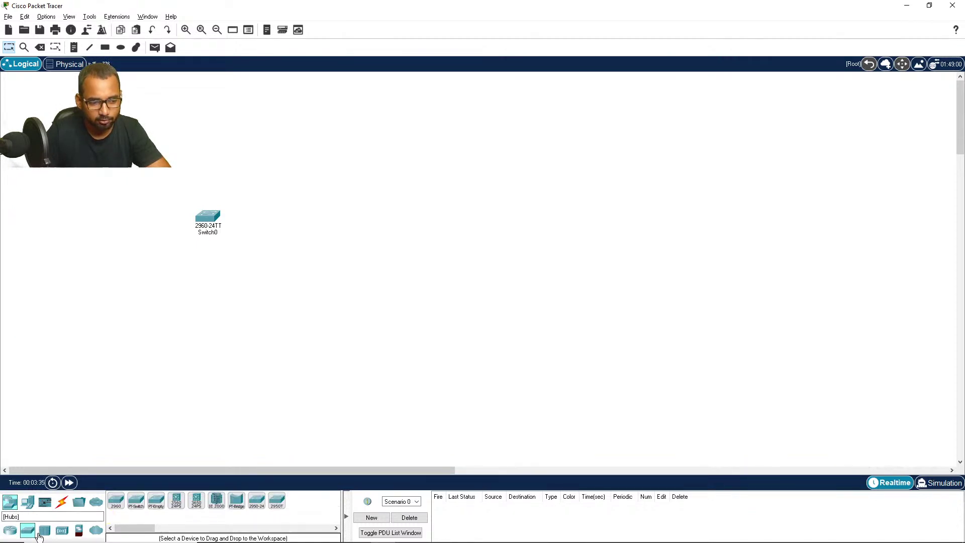
Add a laptop to the workspace and reposition it and the switch, with the laptop below the switch.
left_click(34, 505)
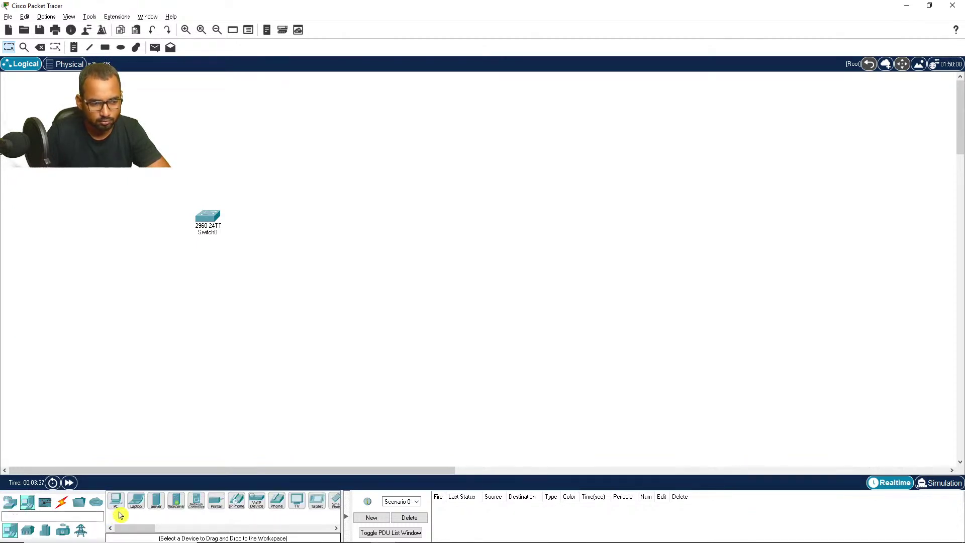
left_click(136, 500)
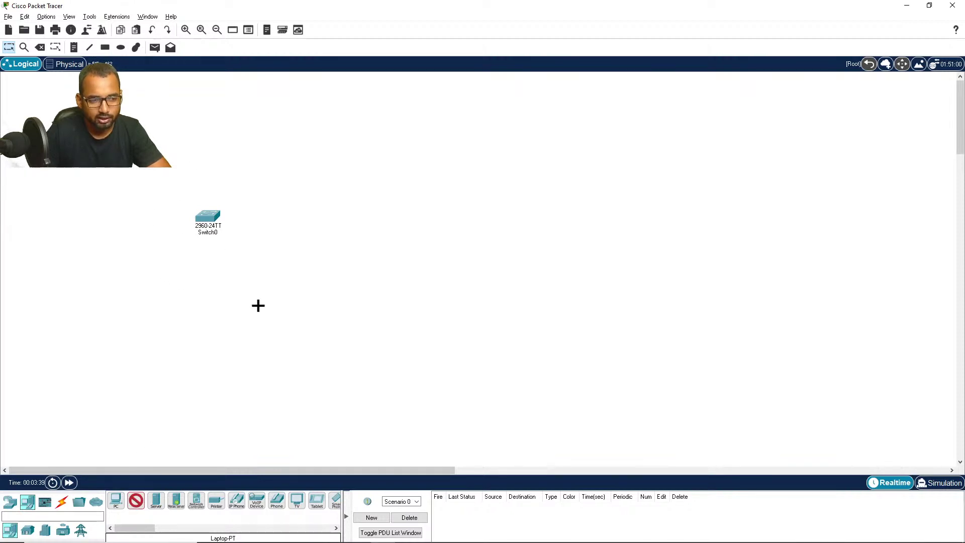
left_click(258, 305)
left_click_drag(215, 216, 340, 223)
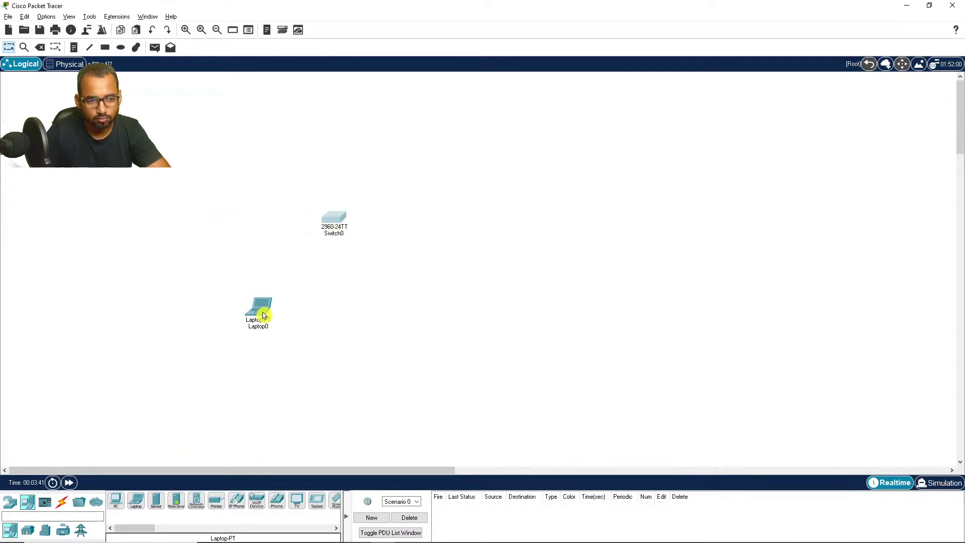
left_click_drag(260, 309, 363, 328)
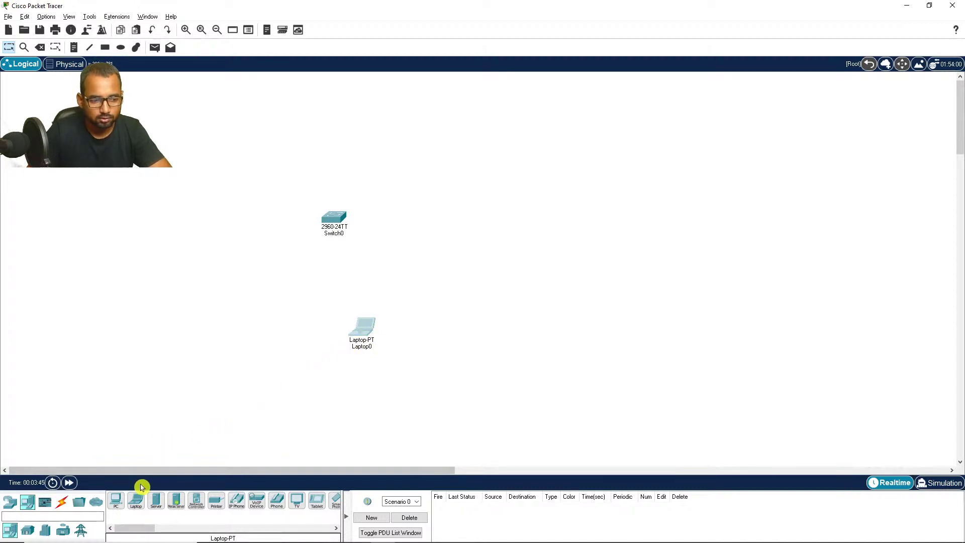
Connect the laptop's RS 232 port to the switch's Console port with a console cable.
left_click(64, 506)
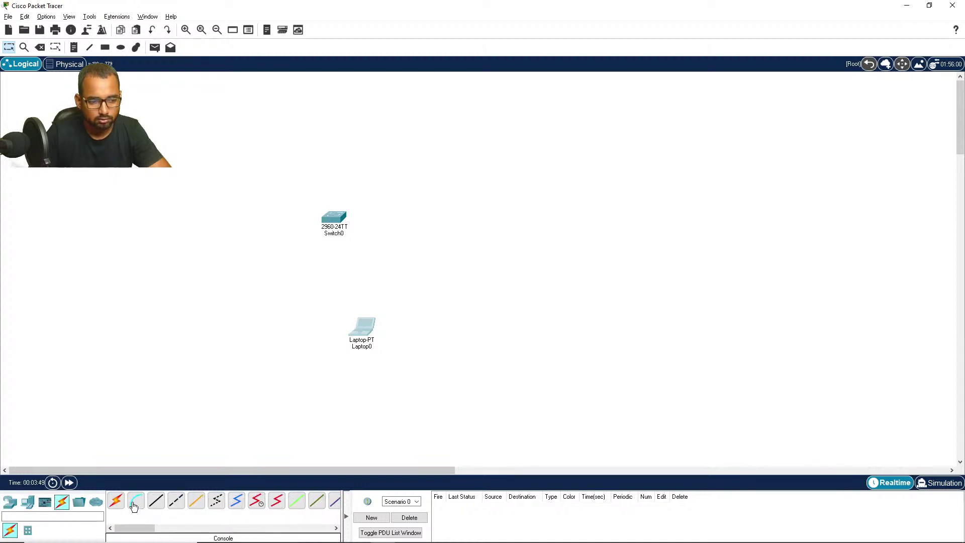
left_click(134, 506)
left_click(361, 335)
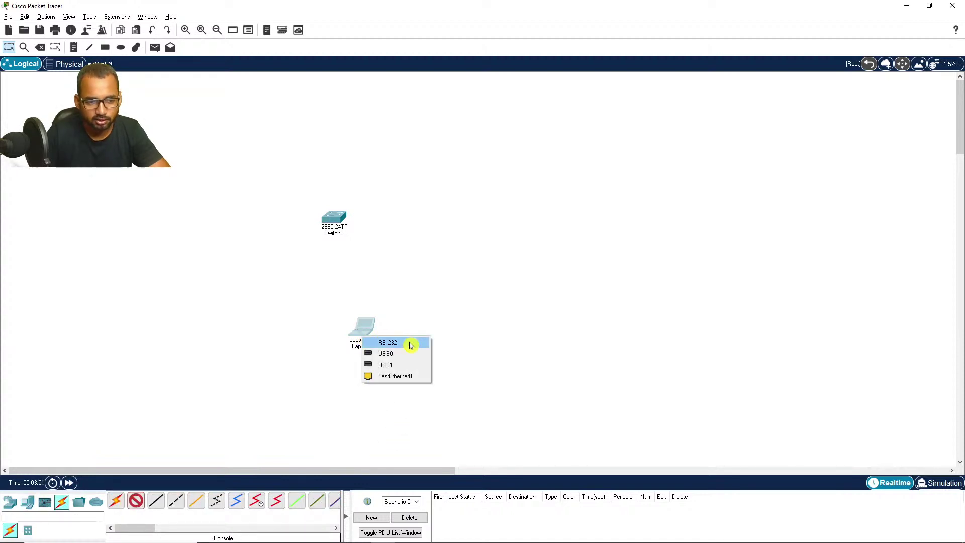
left_click(411, 345)
left_click(338, 221)
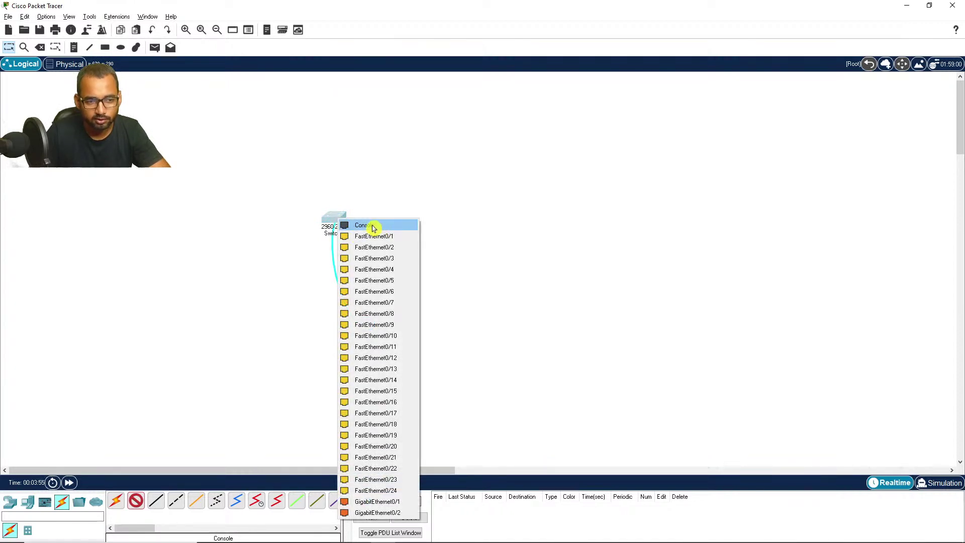
left_click(373, 226)
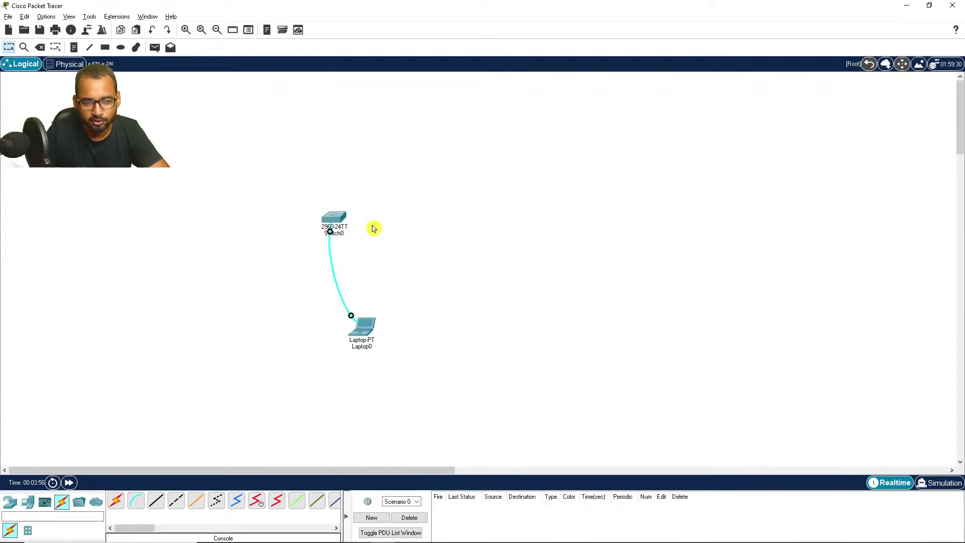
Place four PCs in a vertical column to the right of the switch.
left_click(10, 501)
left_click(28, 501)
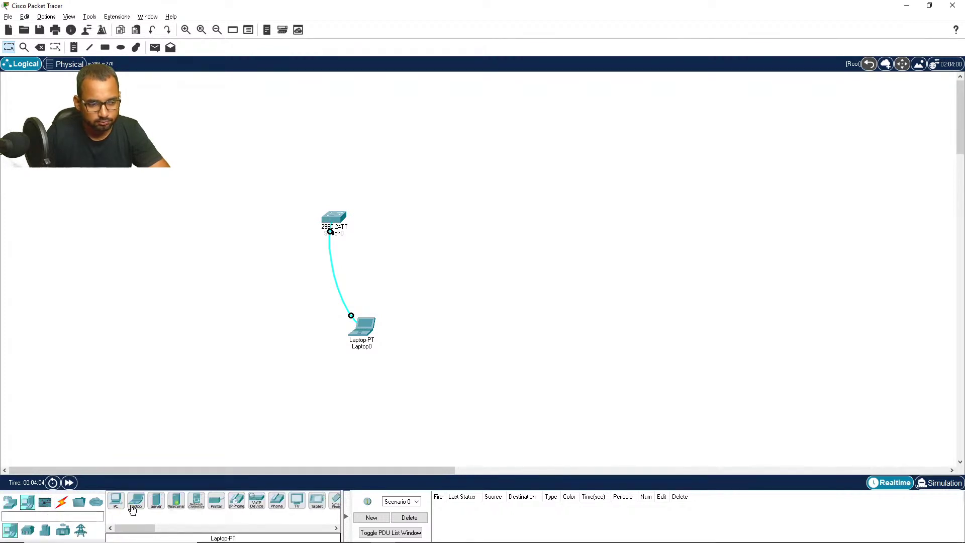
left_click(115, 500)
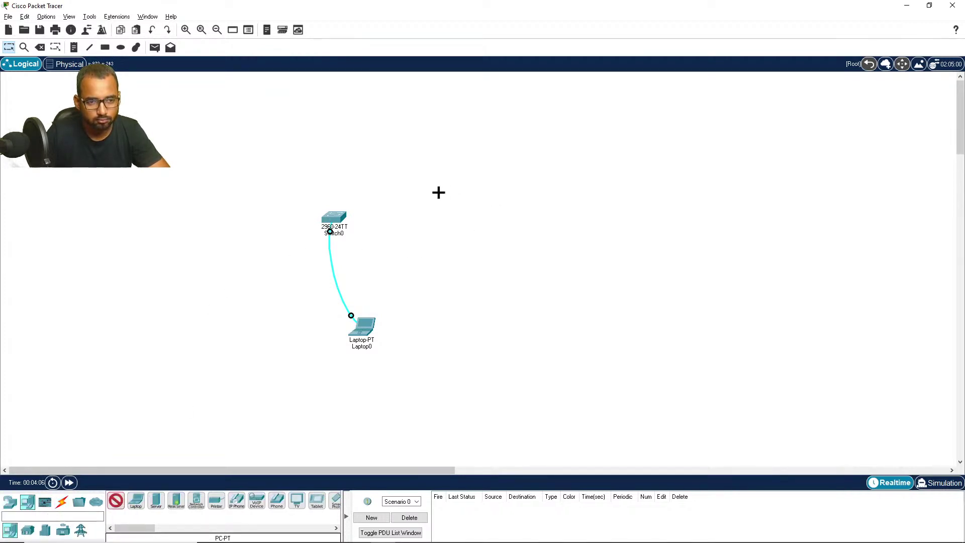
left_click(506, 121)
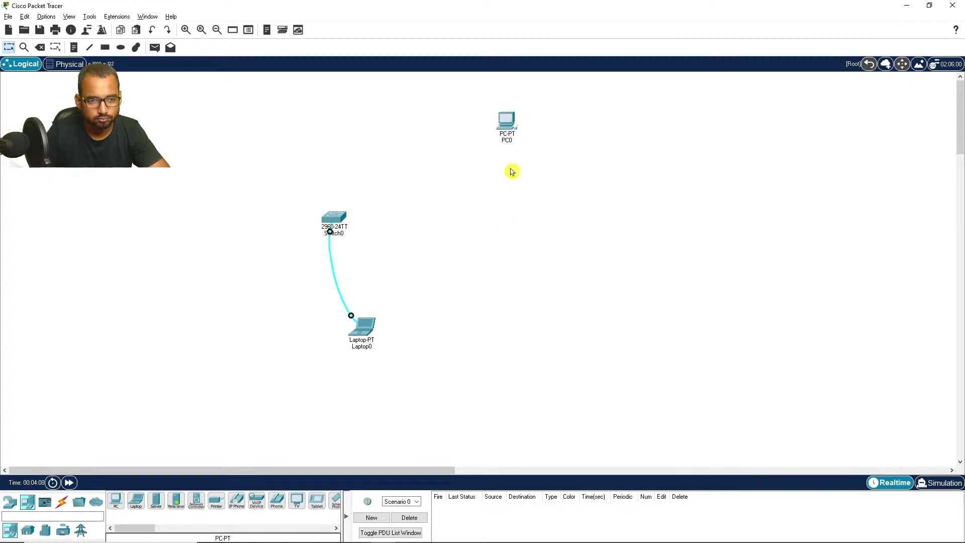
left_click(119, 504)
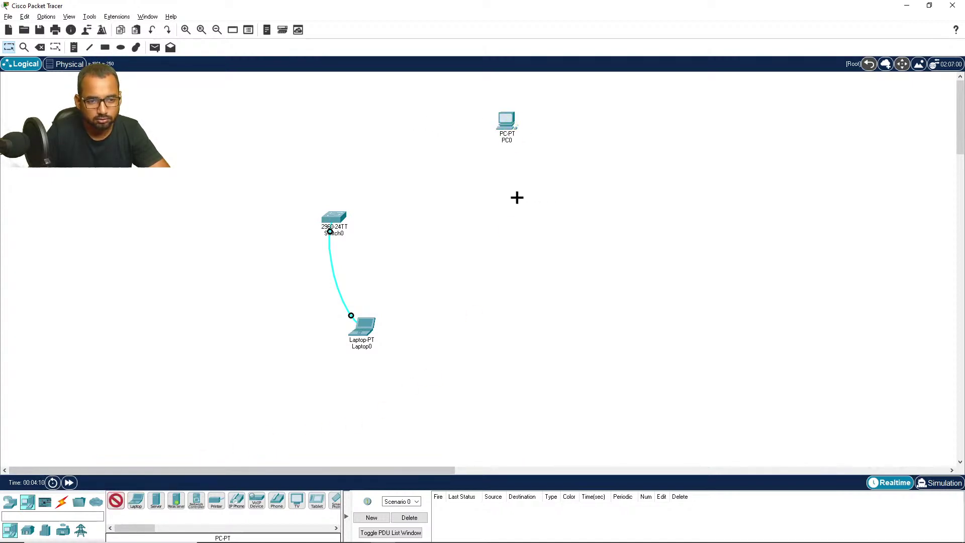
left_click(505, 193)
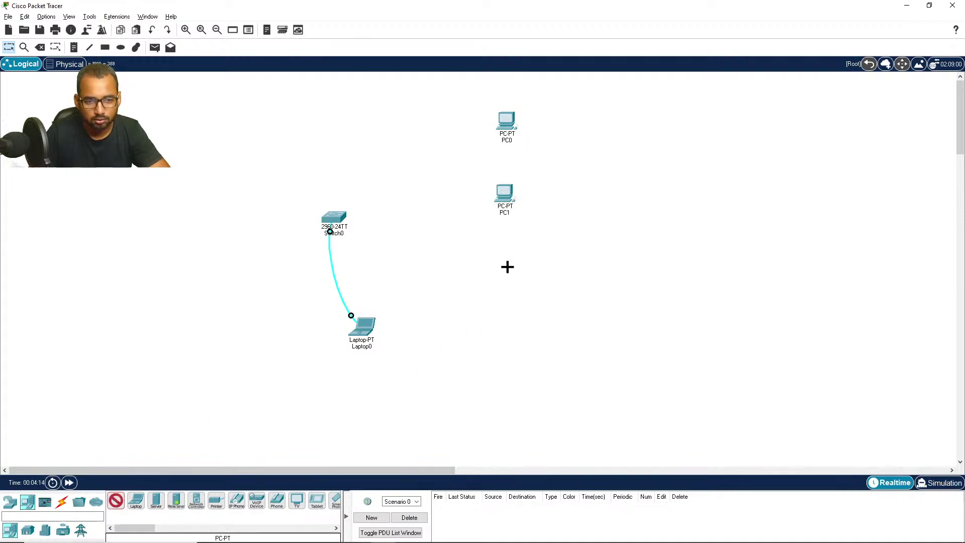
left_click(508, 267)
left_click(116, 502)
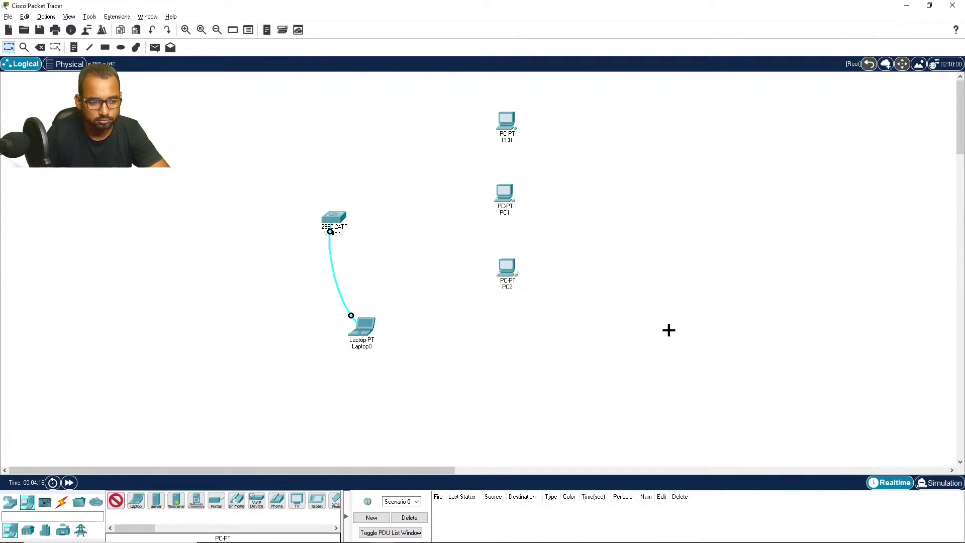
left_click(506, 332)
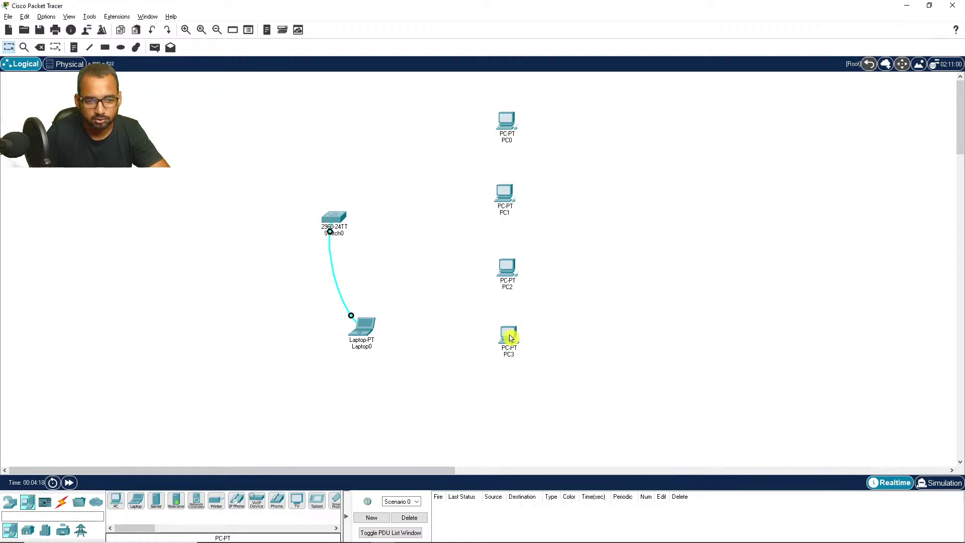
Connect the switch's FastEthernet0/1 port to PC0's FastEthernet0 with a copper straight-through cable.
left_click(62, 502)
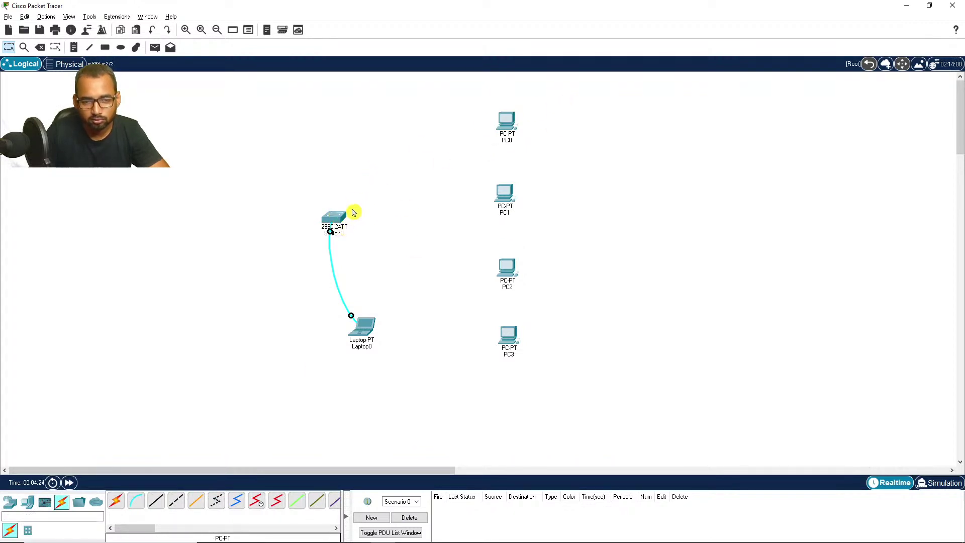
left_click(157, 501)
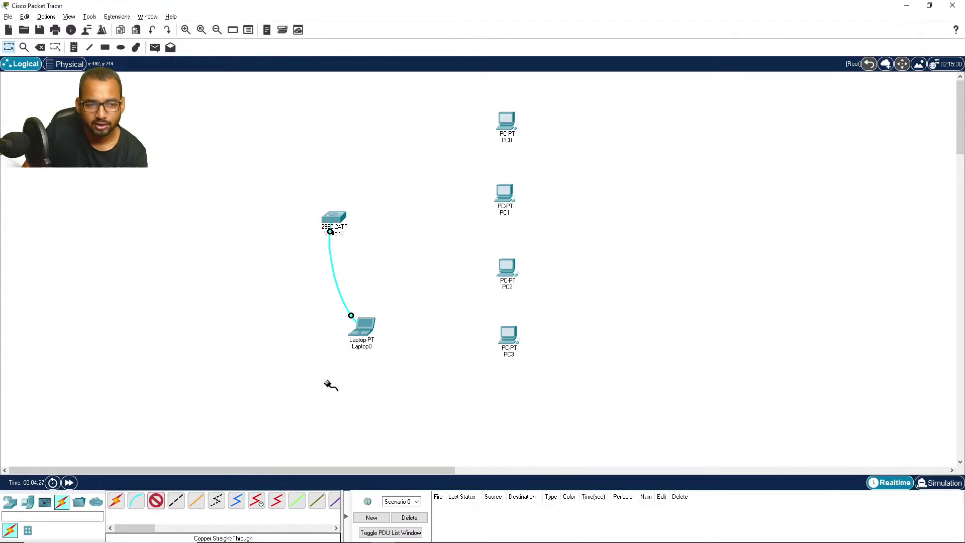
left_click(342, 218)
left_click(388, 224)
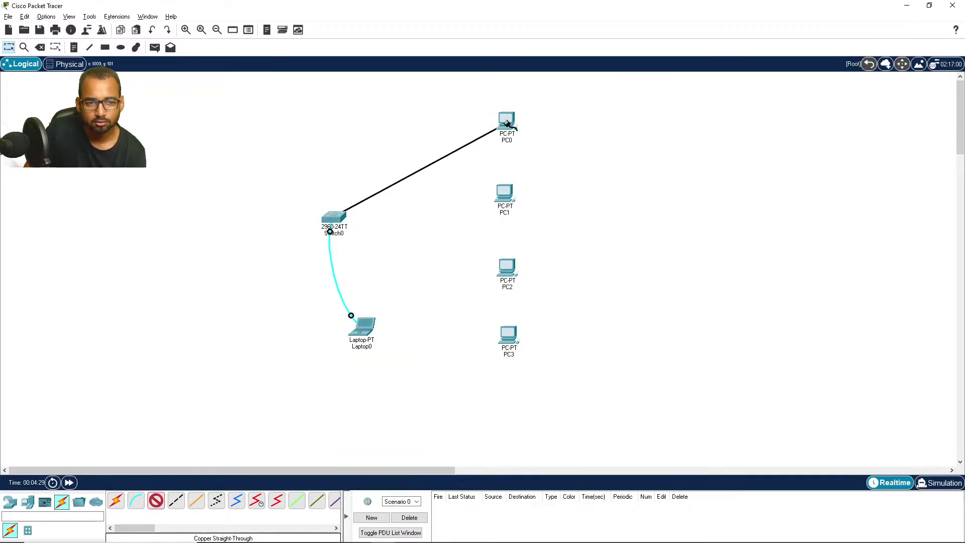
left_click(508, 133)
left_click(532, 166)
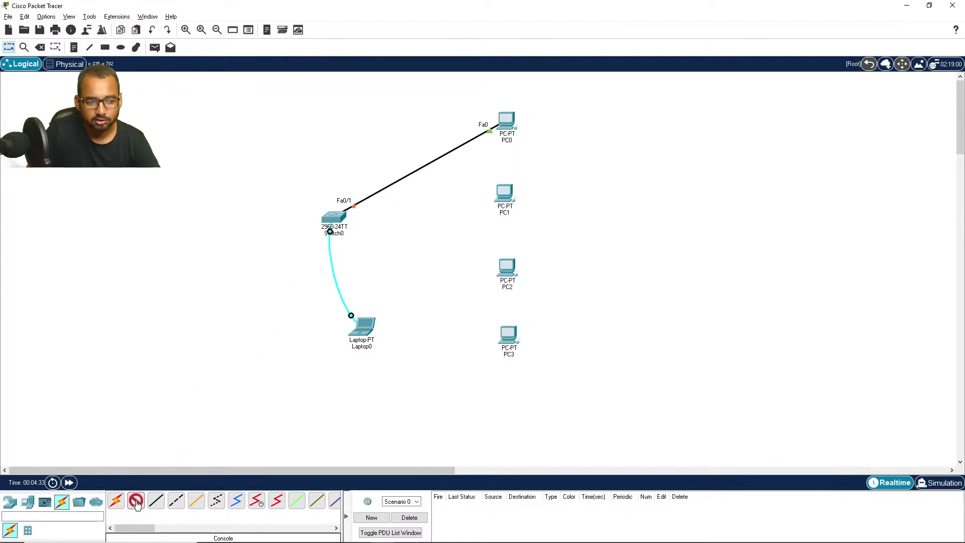
Connect the switch's FastEthernet0/2 port to PC1's FastEthernet0 with a copper straight-through cable.
left_click(173, 505)
left_click(342, 217)
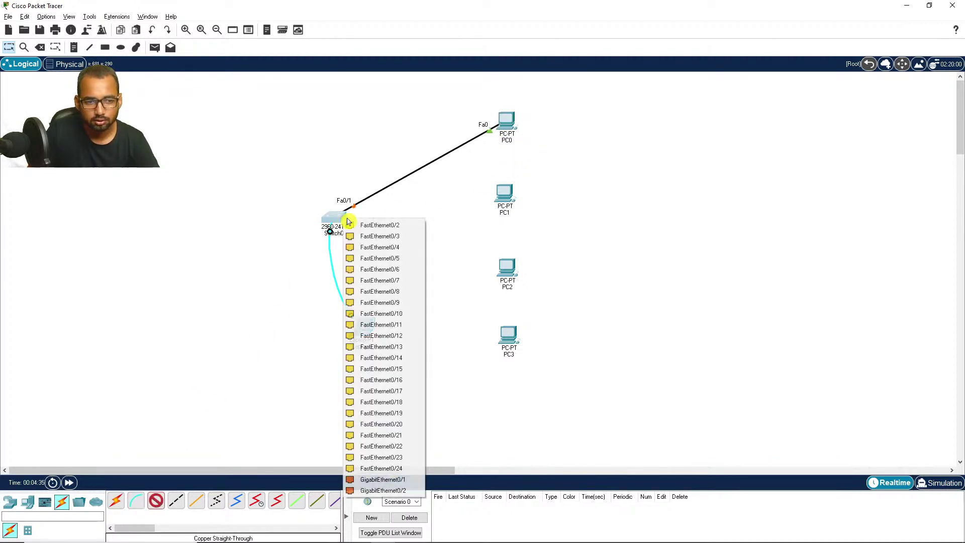
left_click(362, 222)
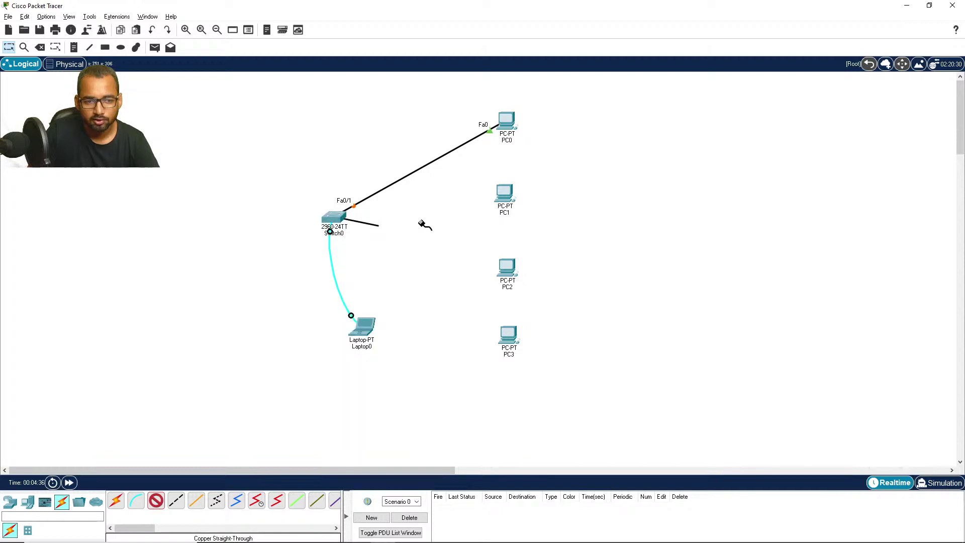
left_click(505, 195)
left_click(546, 236)
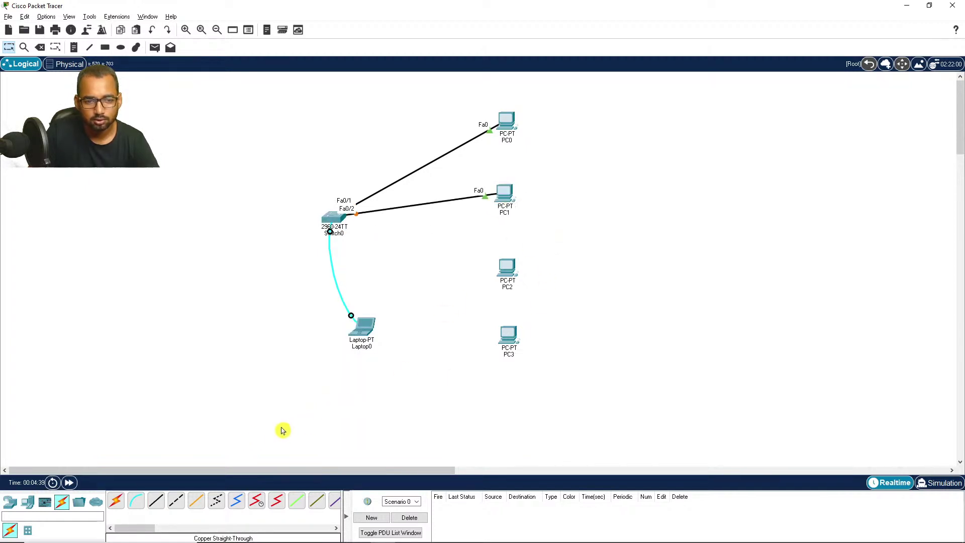
Connect the switch's FastEthernet0/3 port to PC2's FastEthernet0 with a copper straight-through cable.
left_click(156, 502)
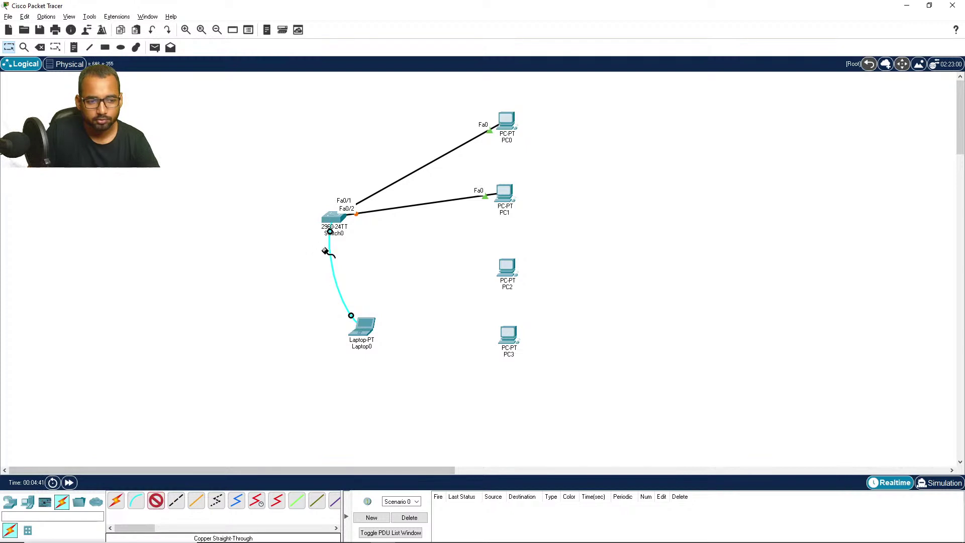
left_click(336, 219)
left_click(380, 237)
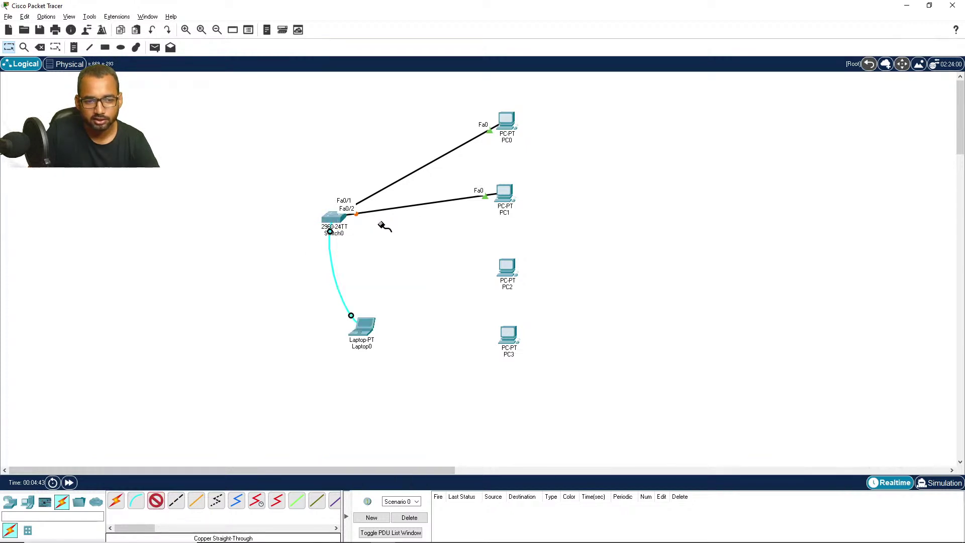
left_click(508, 274)
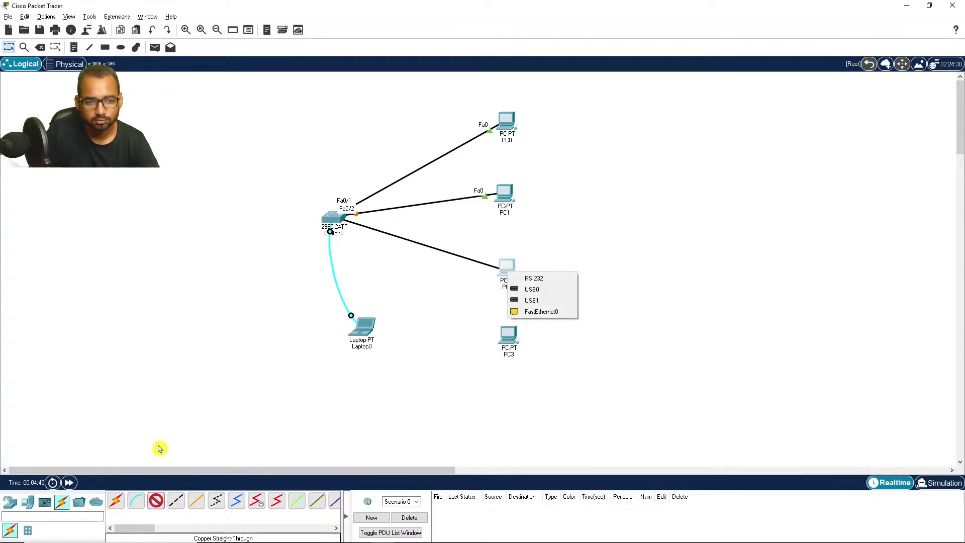
left_click(537, 315)
Connect the switch's FastEthernet0/4 port to PC3's FastEthernet0 with a copper straight-through cable.
left_click(156, 502)
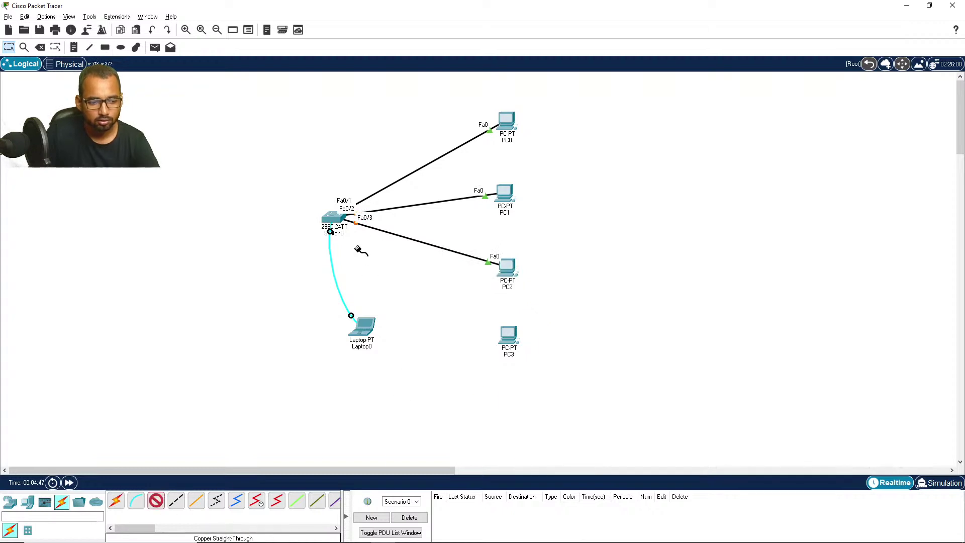
left_click(343, 225)
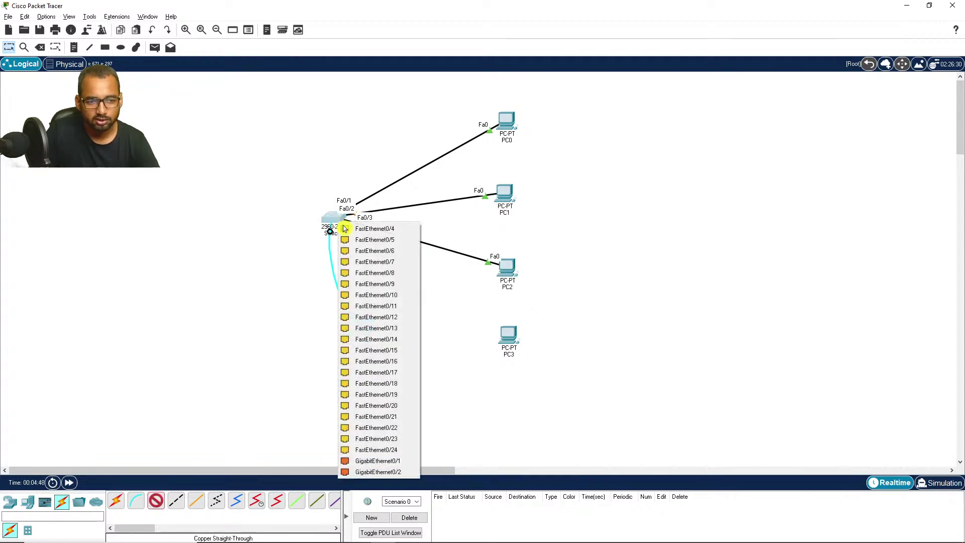
left_click(378, 229)
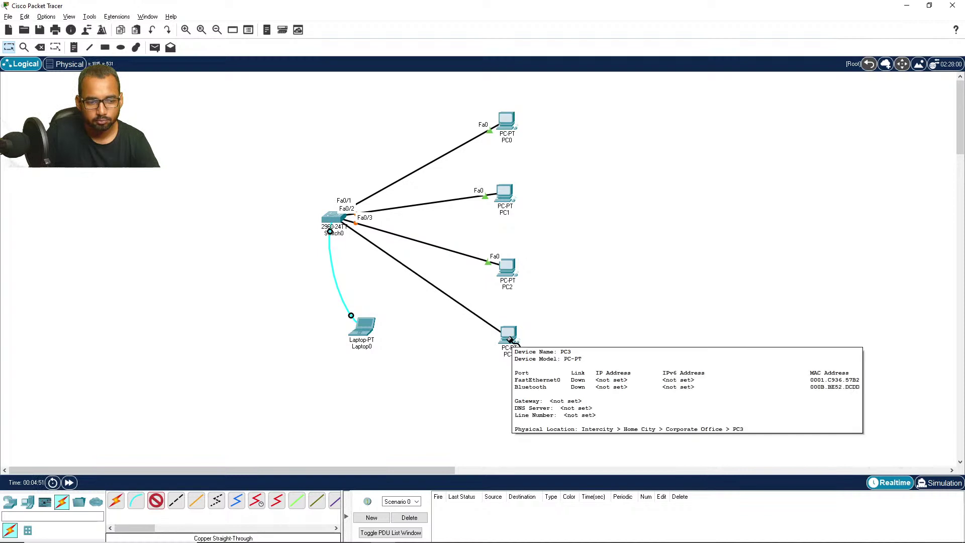
left_click(509, 340)
left_click(542, 381)
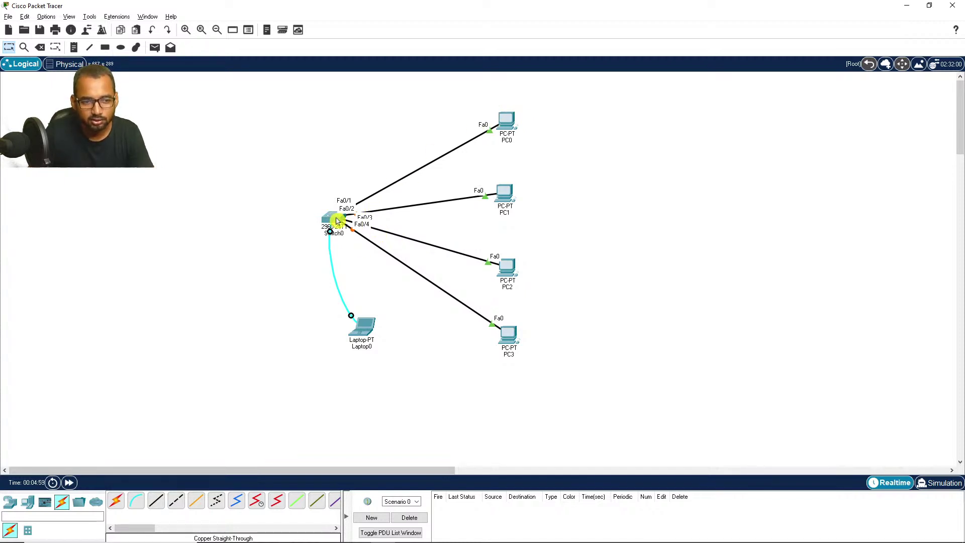
Open a console terminal session to the switch from Laptop0, keeping the default port configuration.
left_click(364, 334)
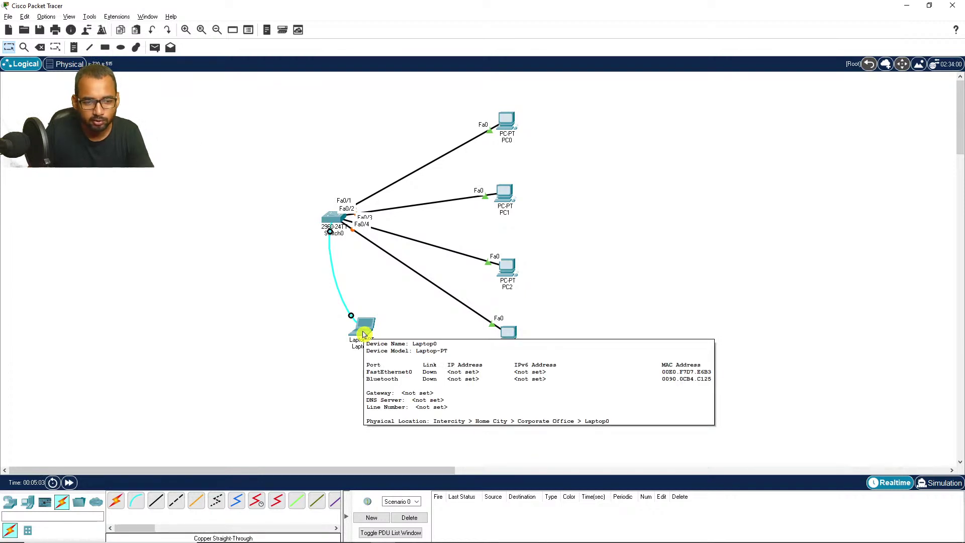
left_click(364, 335)
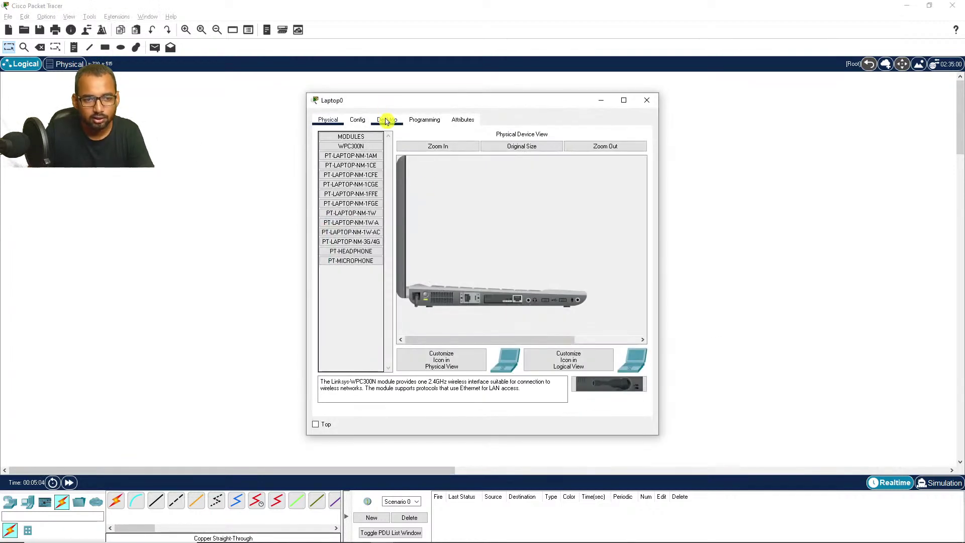
left_click(387, 121)
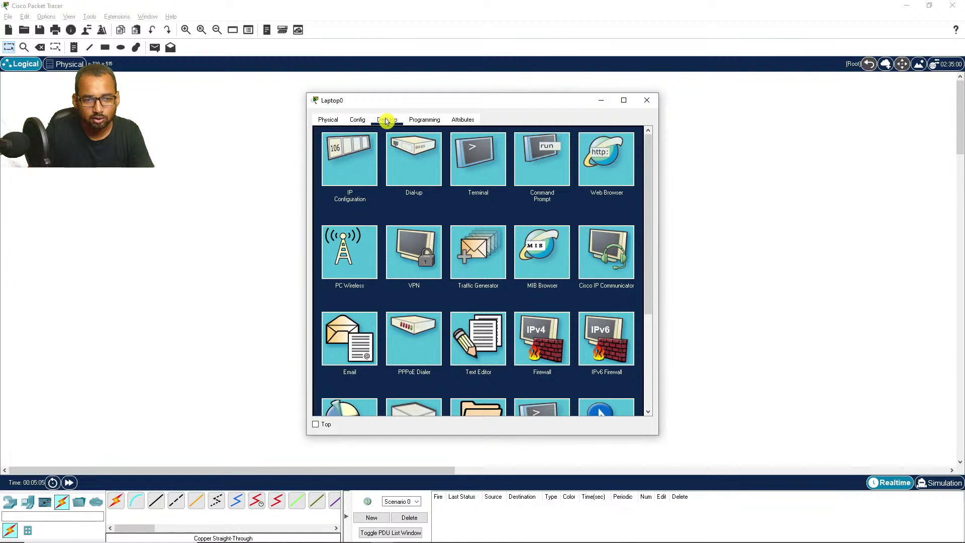
left_click(475, 173)
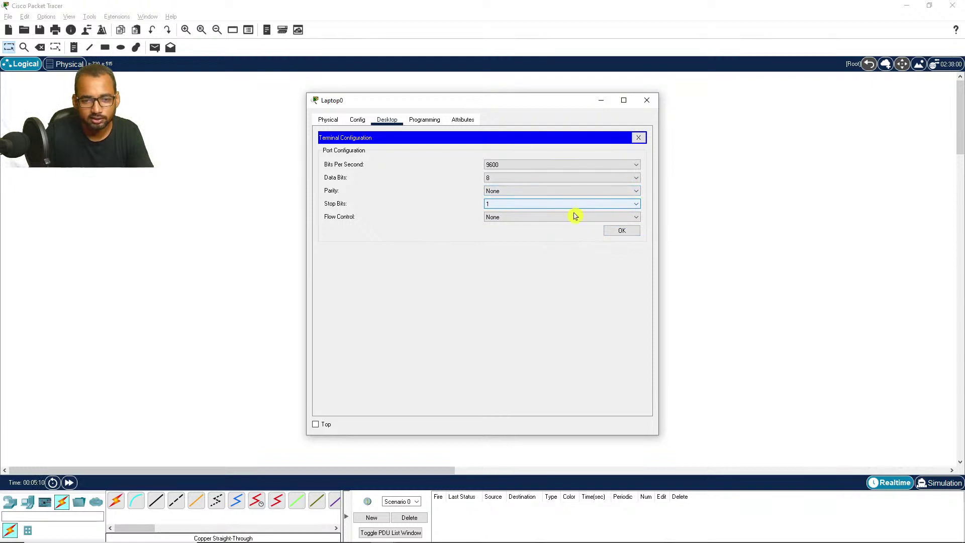
left_click(624, 231)
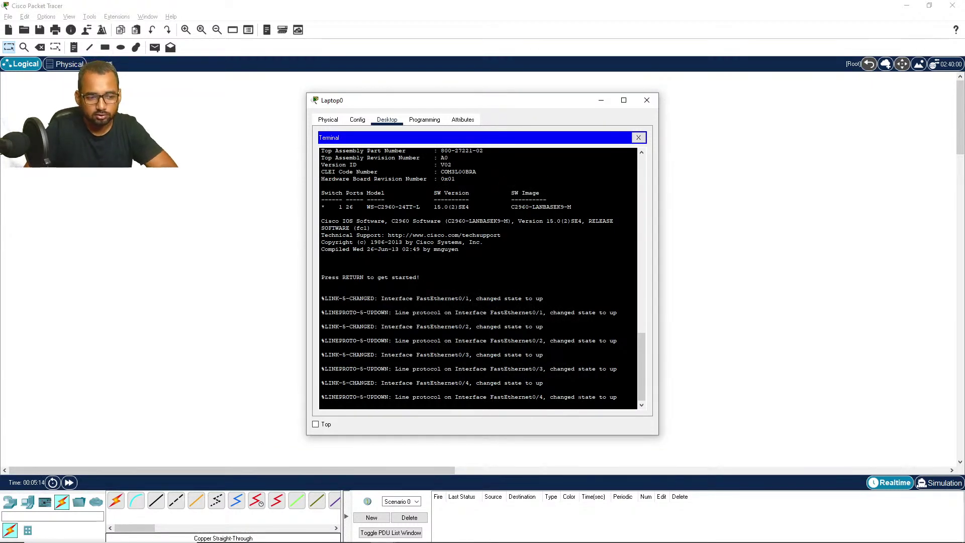
key("Return")
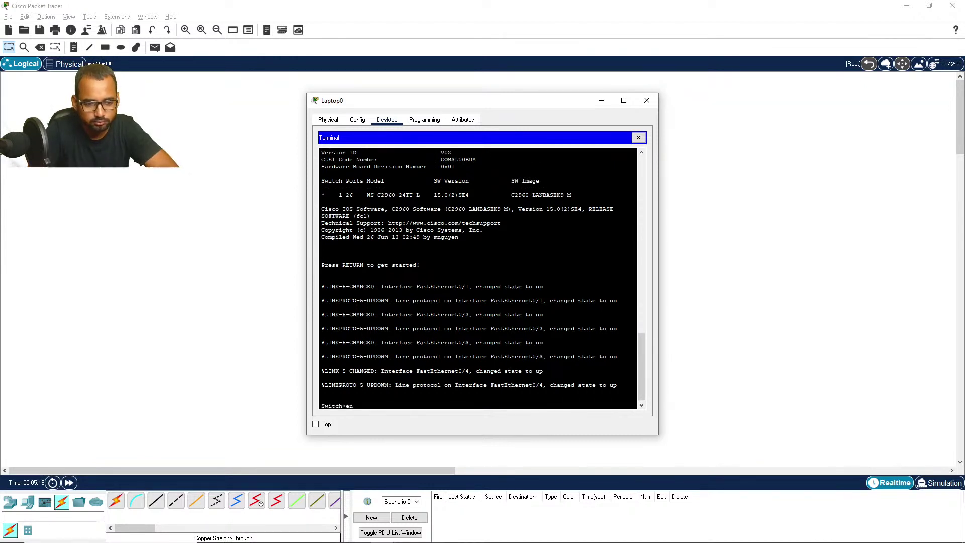
Enter privileged mode on the switch and enter global configuration mode with configure terminal.
type("en")
key("Return")
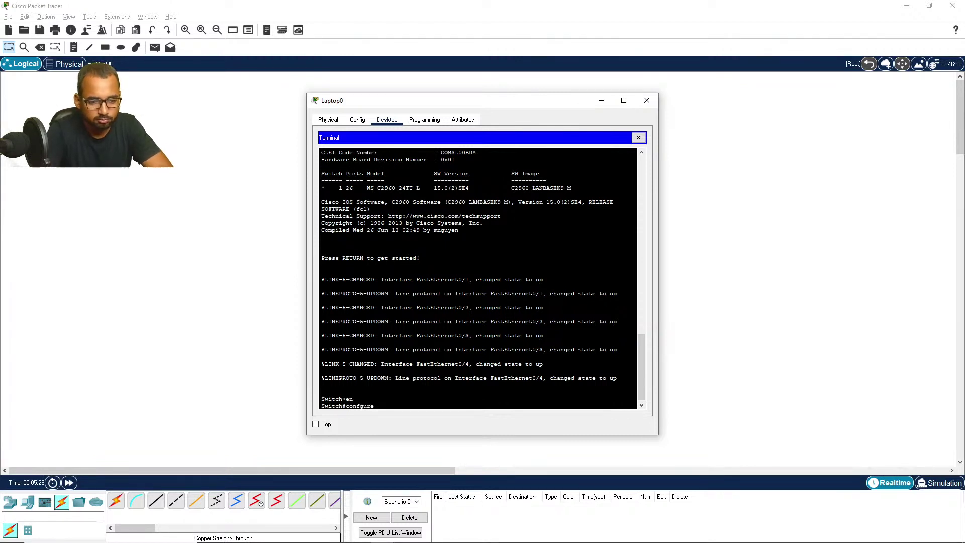
key("Tab")
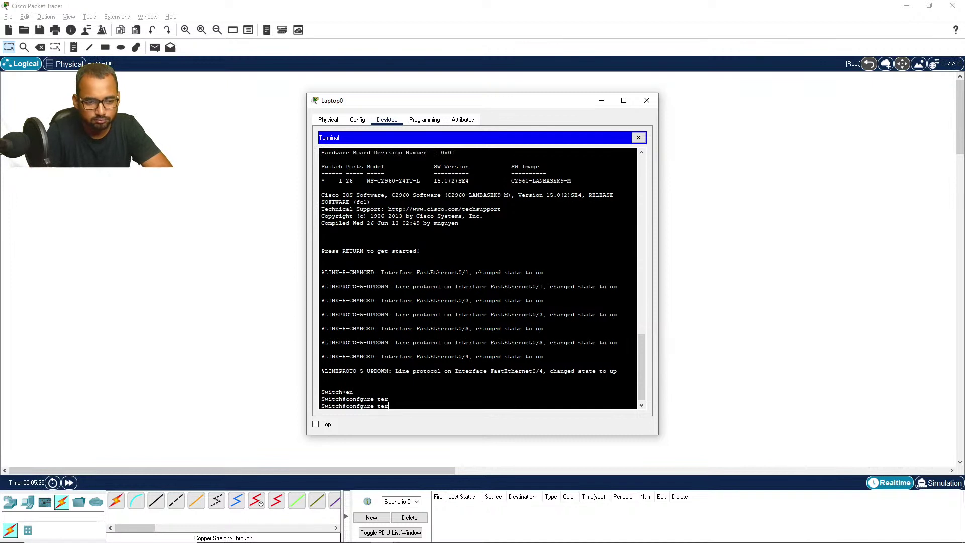
key("Return")
type("confi")
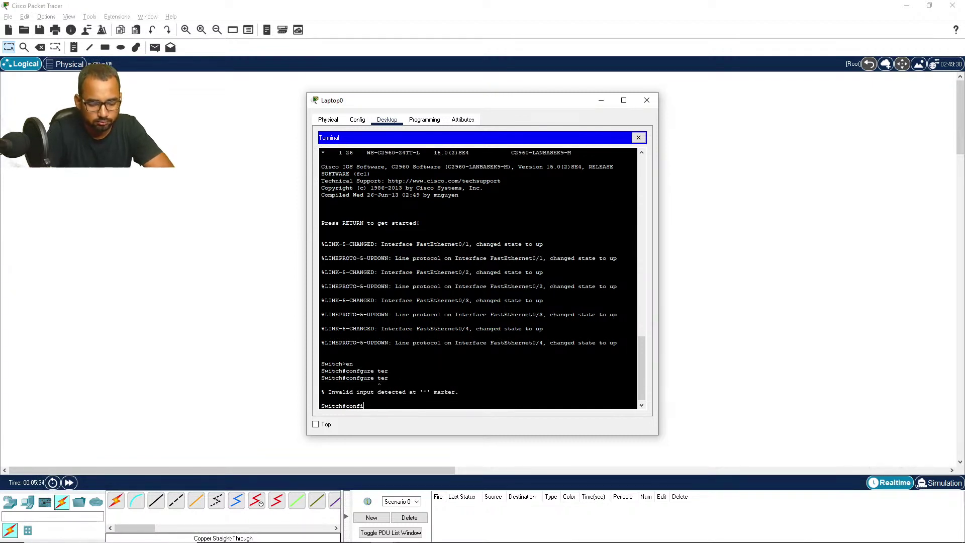
type("gure ter")
key("Tab")
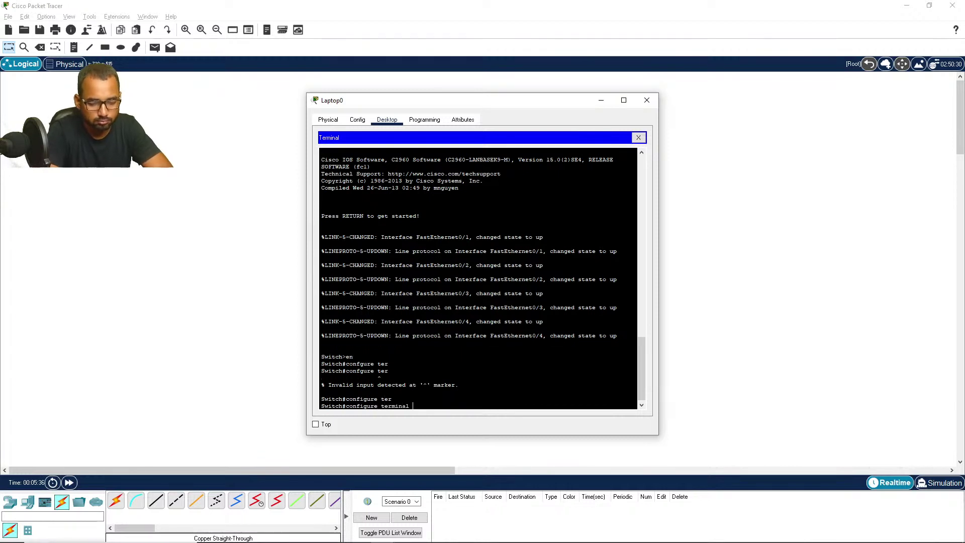
key("Return")
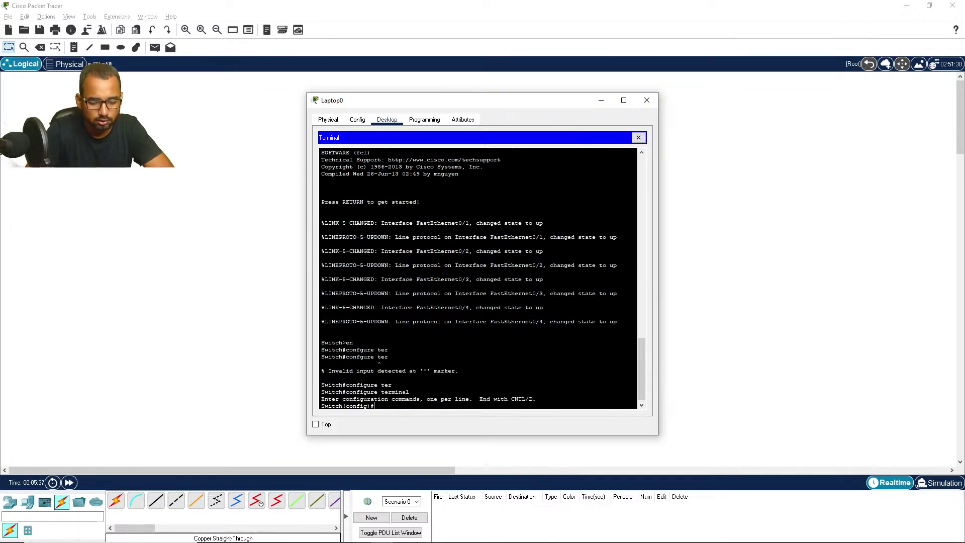
Move the Laptop0 window clear of the topology and enter interface configuration mode for fa0/1.
left_click_drag(478, 102, 736, 105)
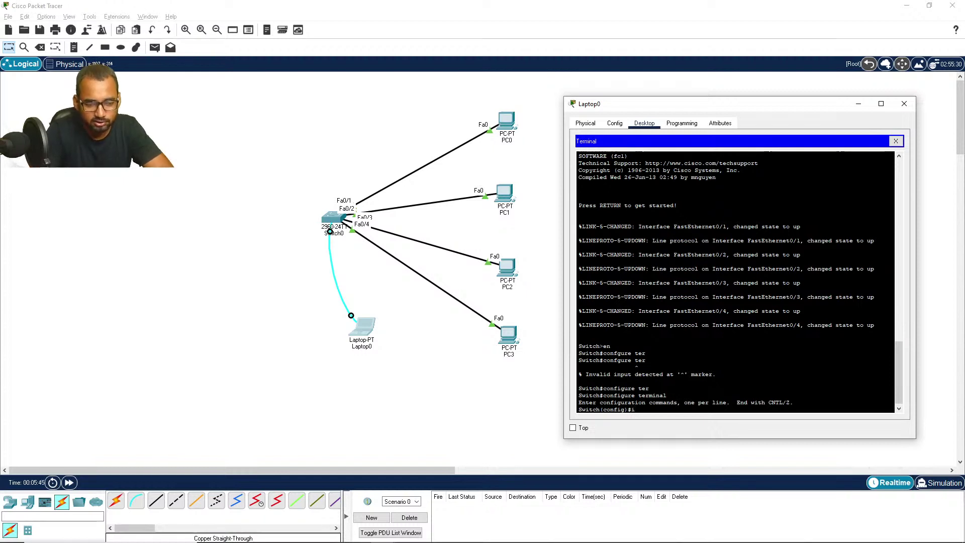
type("n")
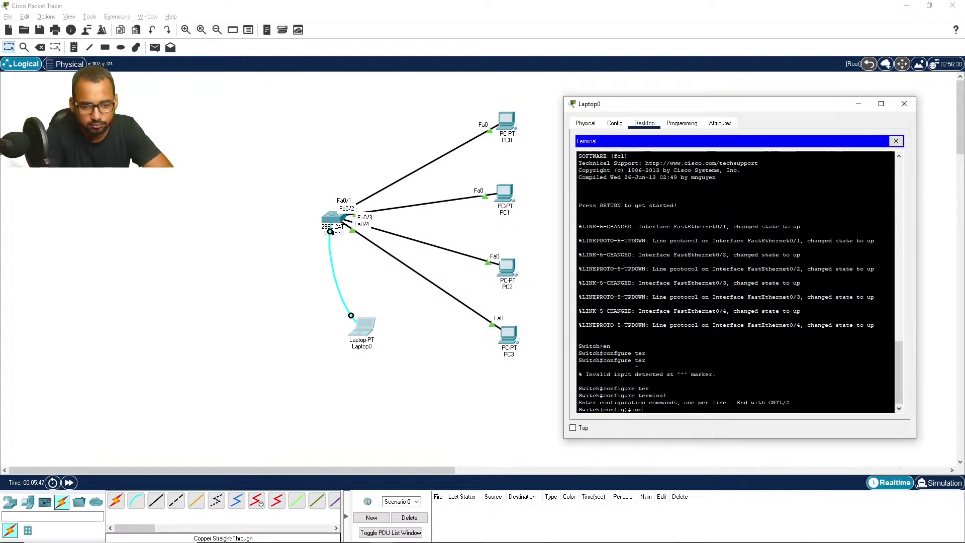
type("ter")
key("Tab")
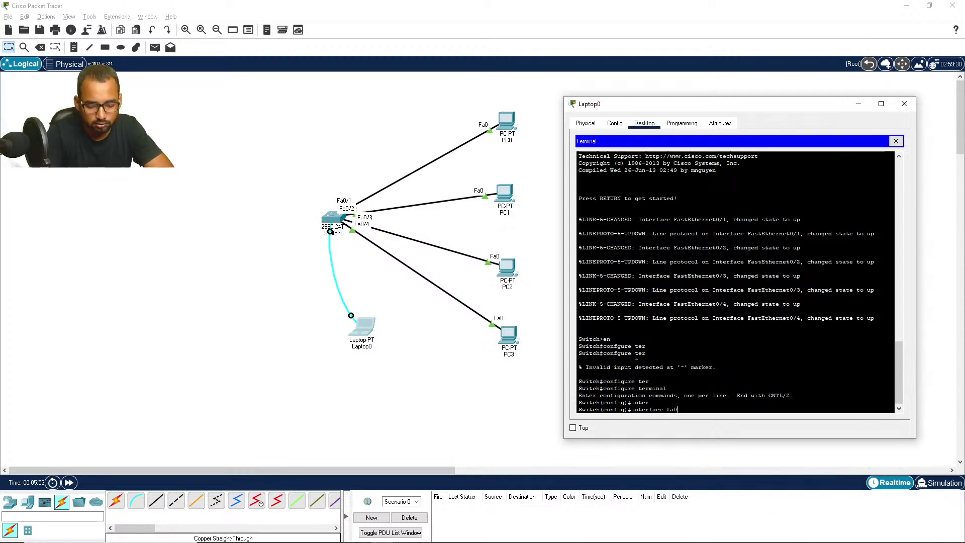
key("Return")
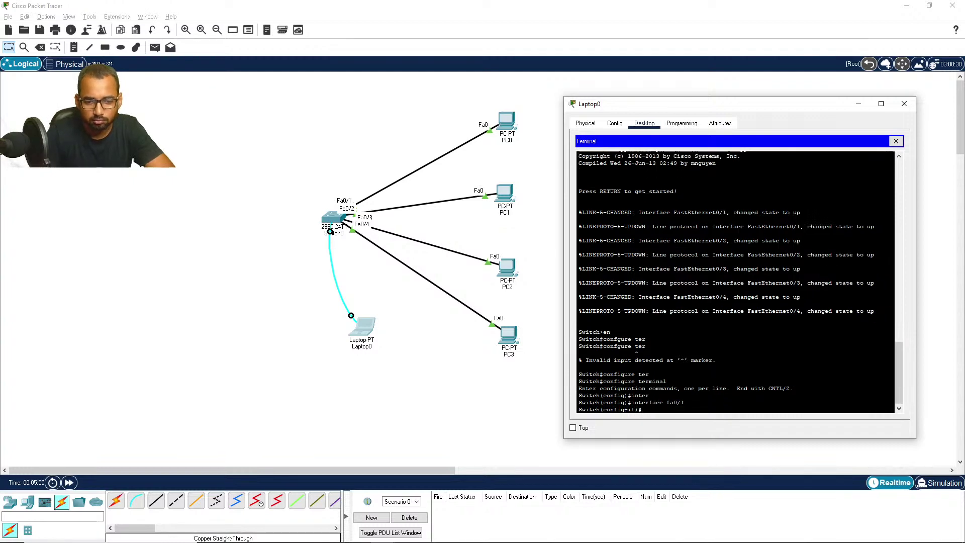
Check the required switch port settings in the Notepad task list, then return to the switch terminal.
mouse_move(442, 538)
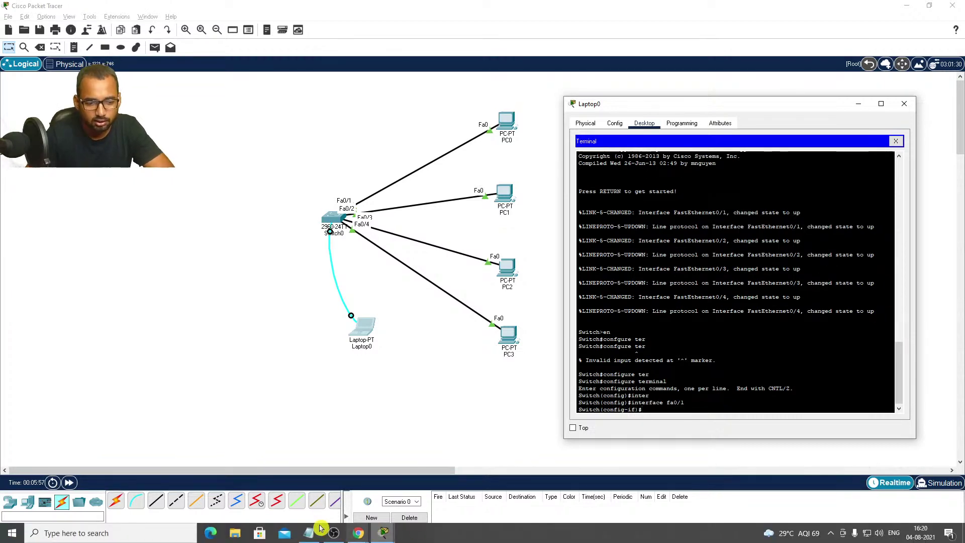
left_click(309, 536)
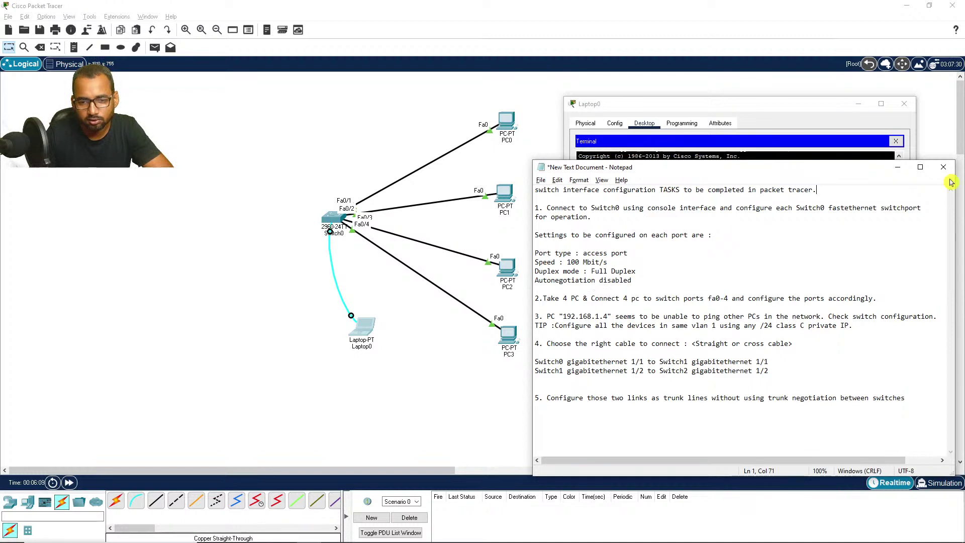
left_click(899, 167)
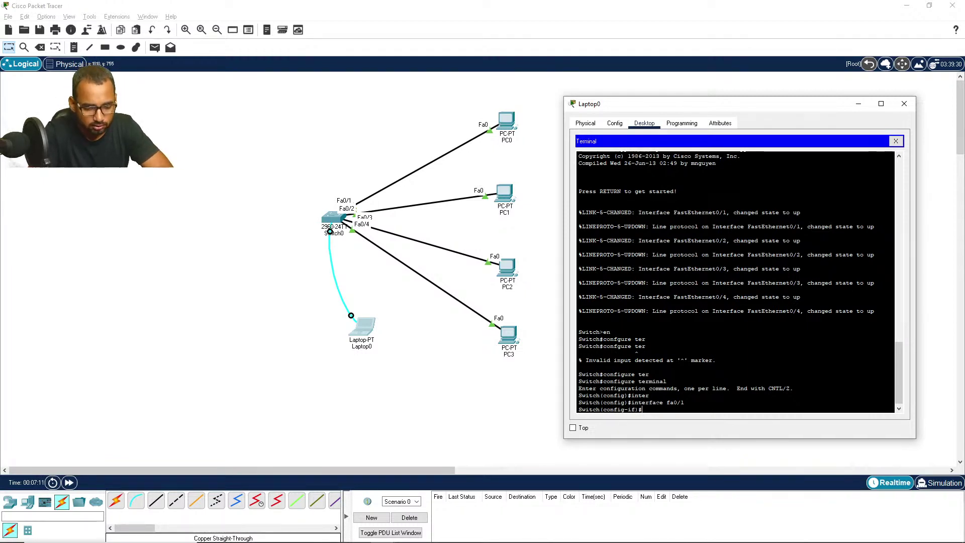
Reissue the interface fa0/1 command to select that port for configuration.
type("nterf")
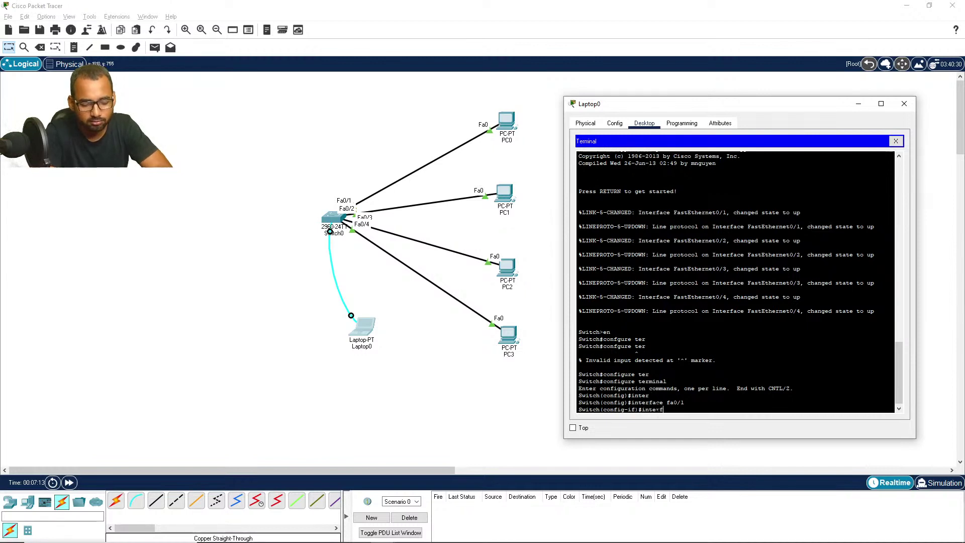
type("ace")
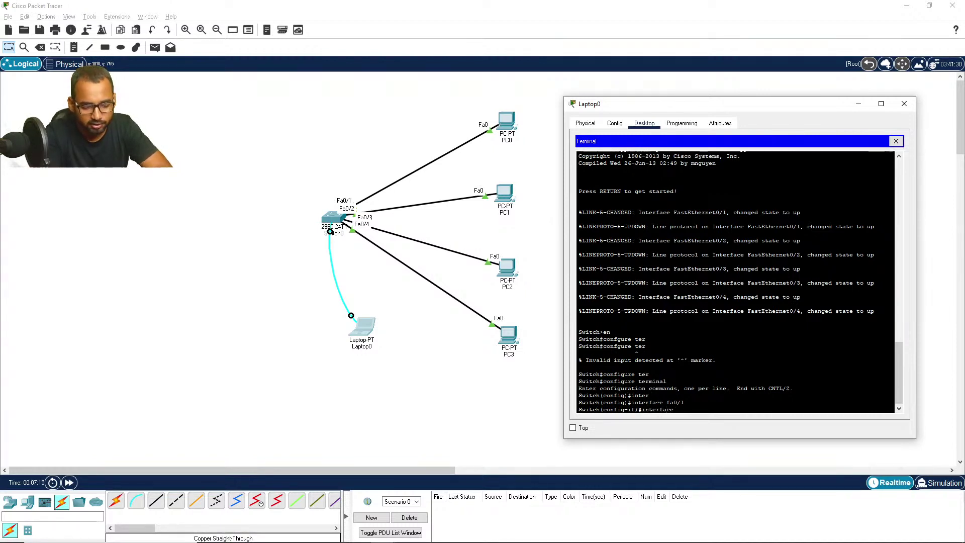
type(" fa0/1")
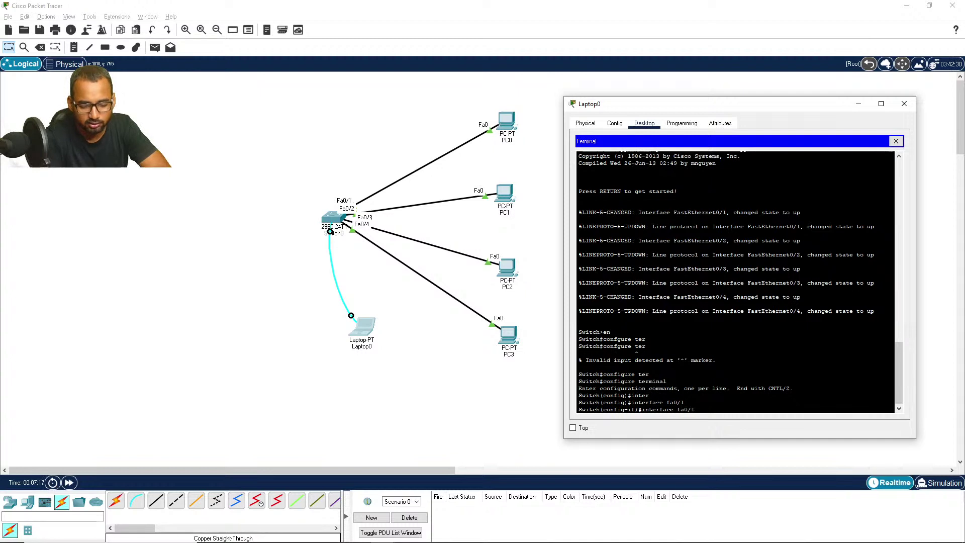
key("Return")
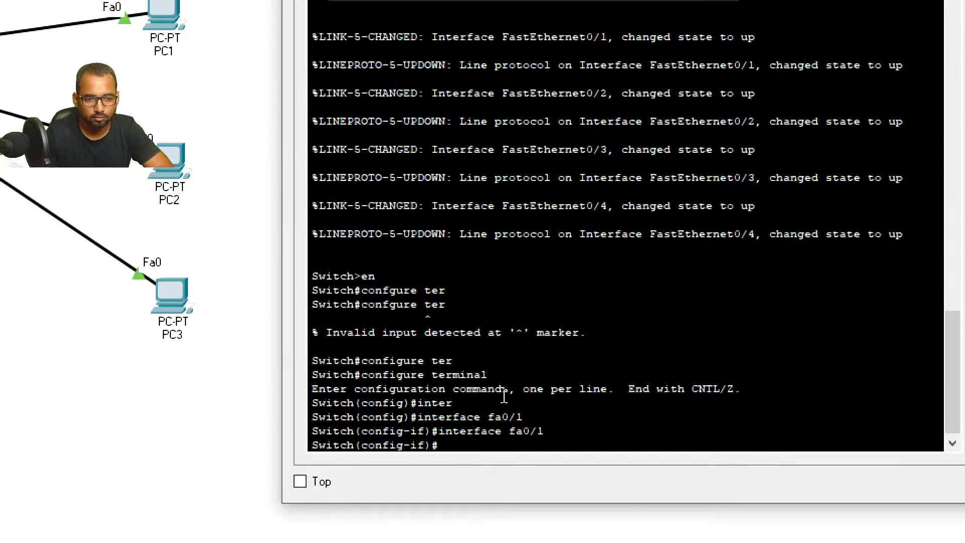
left_click(483, 439)
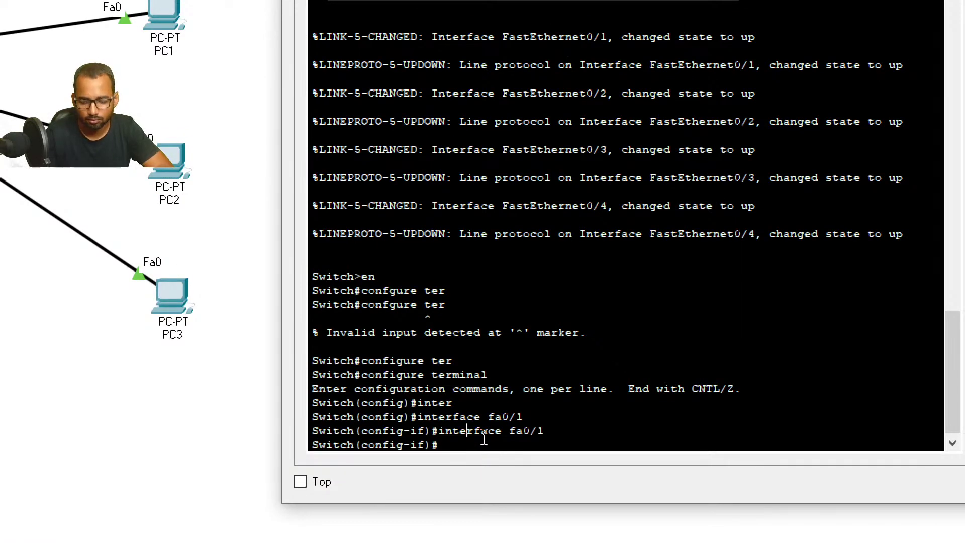
type("2")
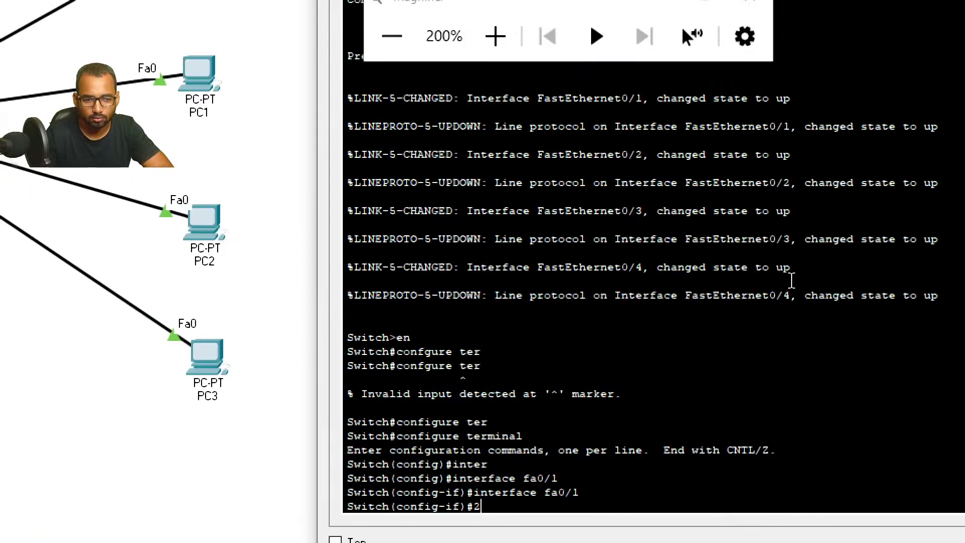
key("BackSpace")
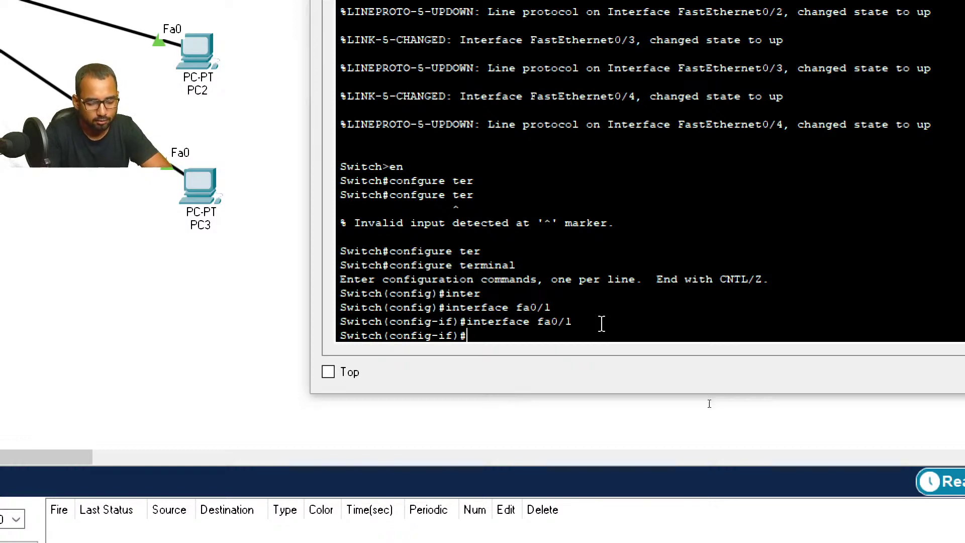
key("alt+Tab")
key("Tab")
key("Tab")
key("Tab")
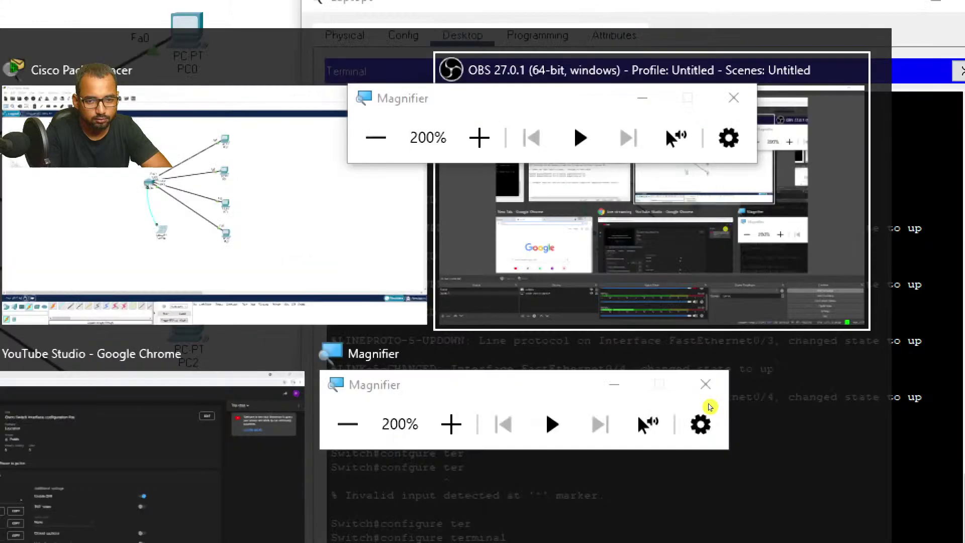
key("Tab")
key("Tab")
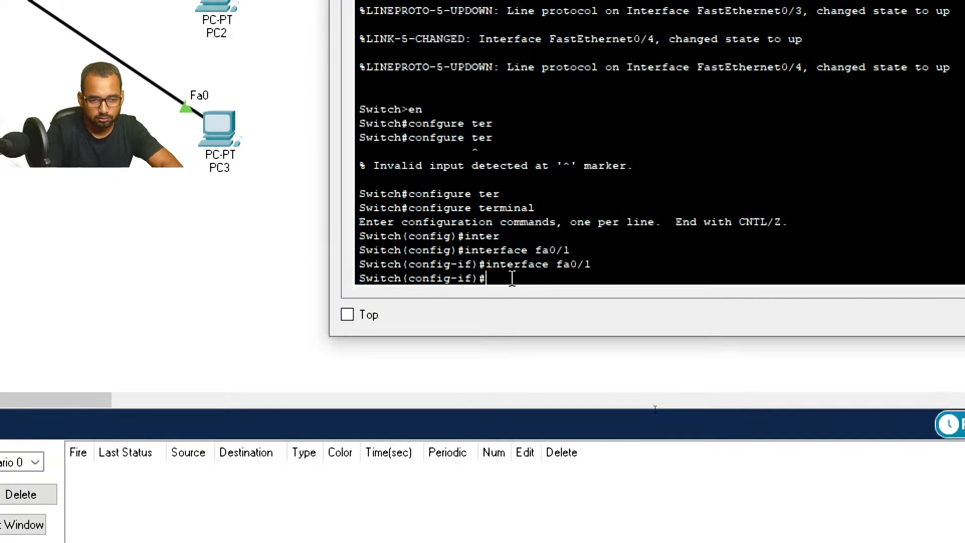
Set the speed of fa0/1 to 100, consulting the command help for the value before running it.
type("speed ")
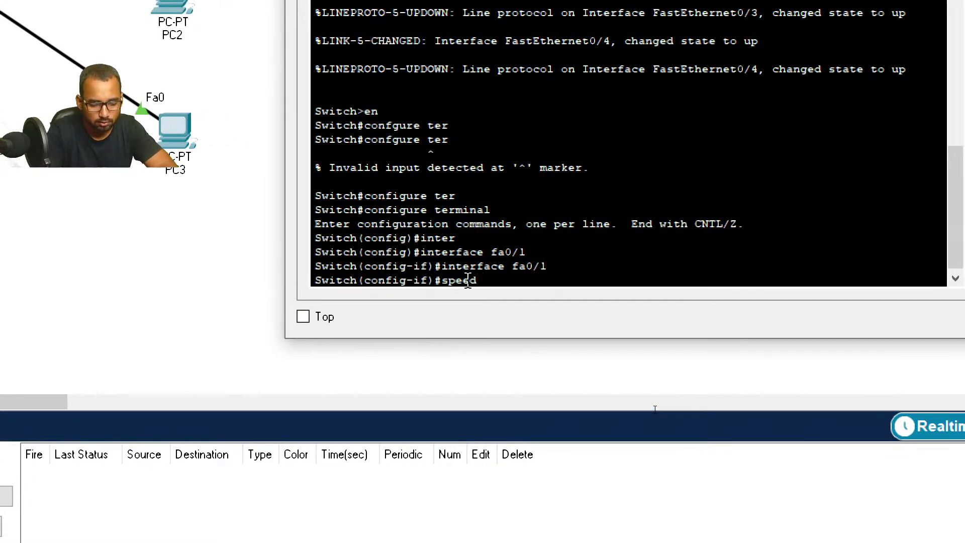
type("100 ?")
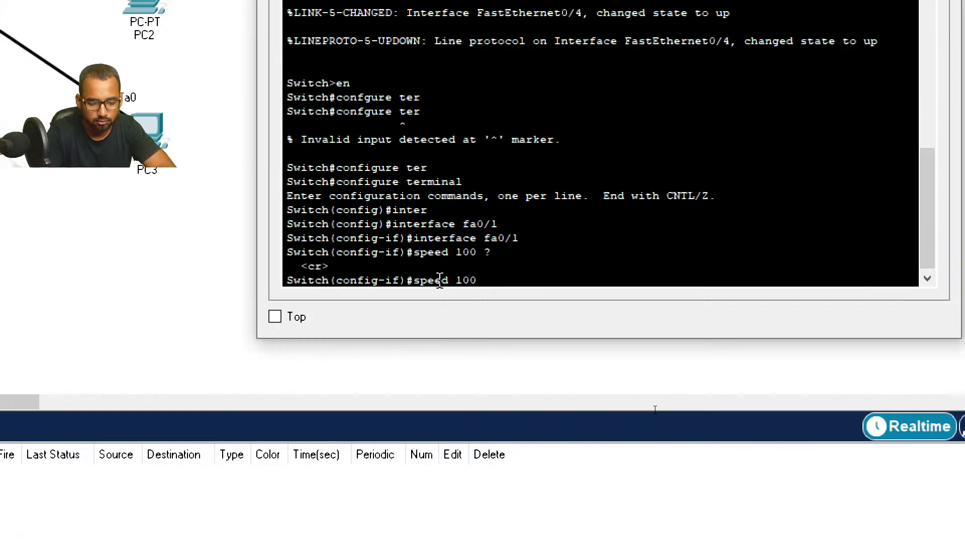
key("BackSpace")
type("?")
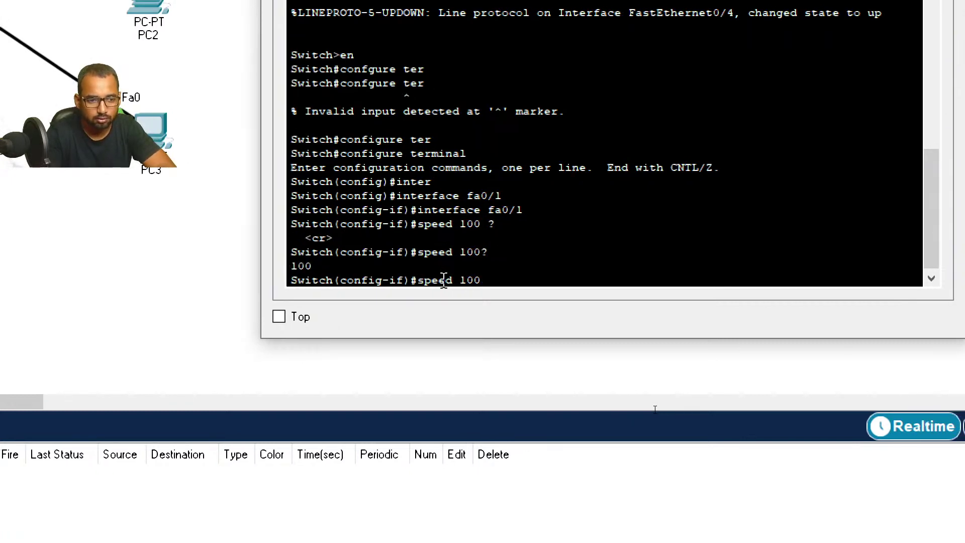
key("Return")
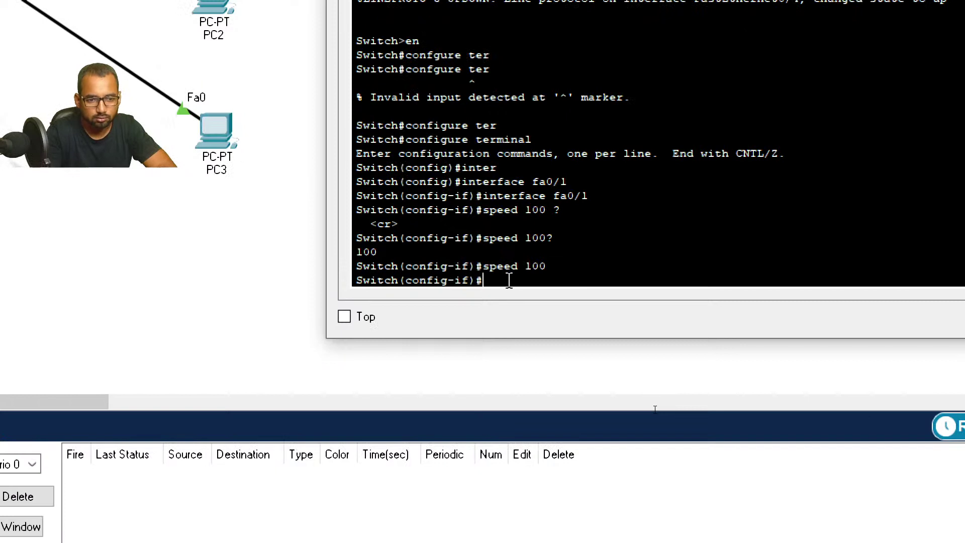
Set fa0/1 to full duplex and list the options available for the duplex command.
type("duplex")
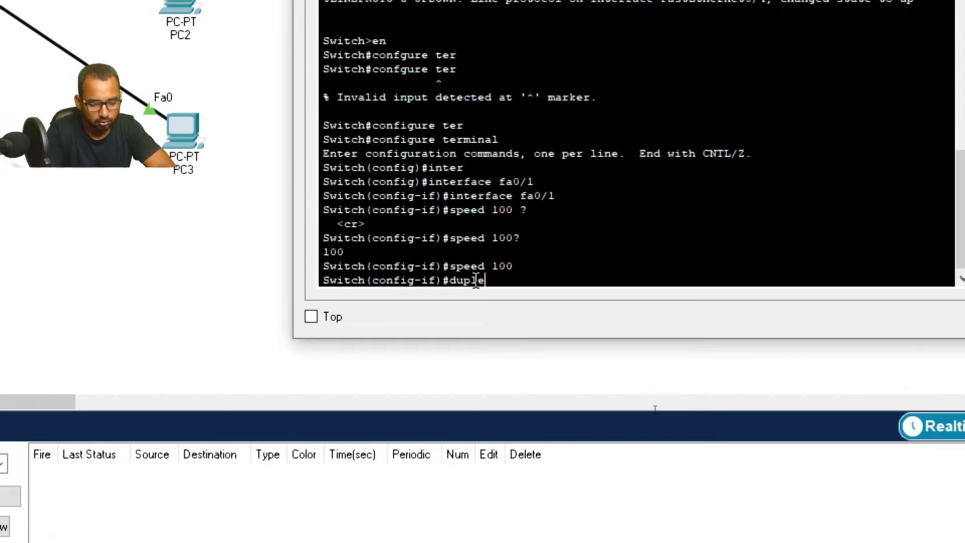
type(" ful")
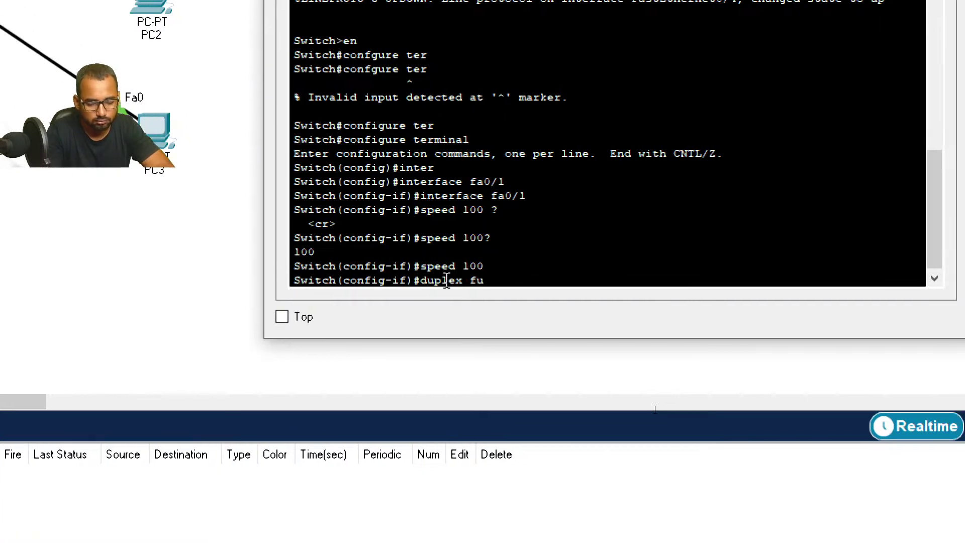
key("Tab")
key("Return")
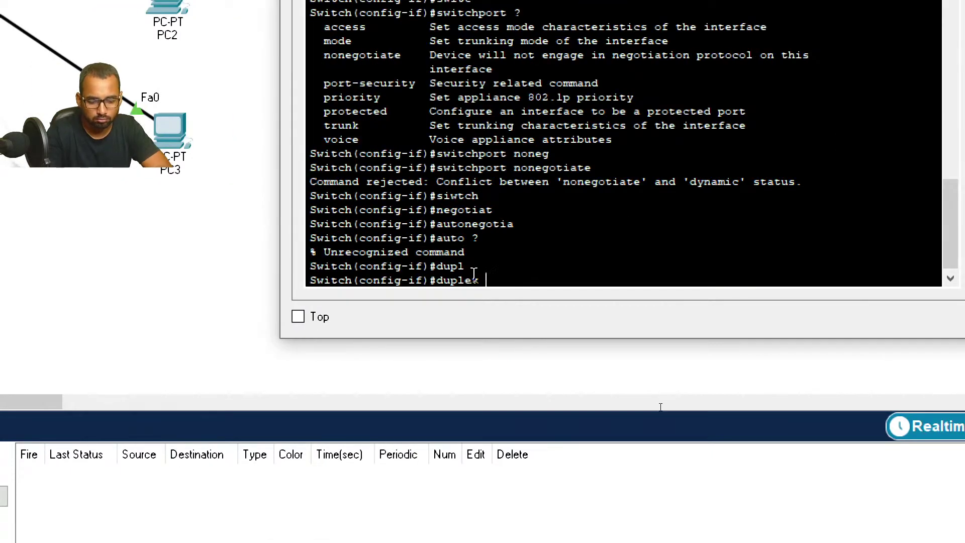
type("?")
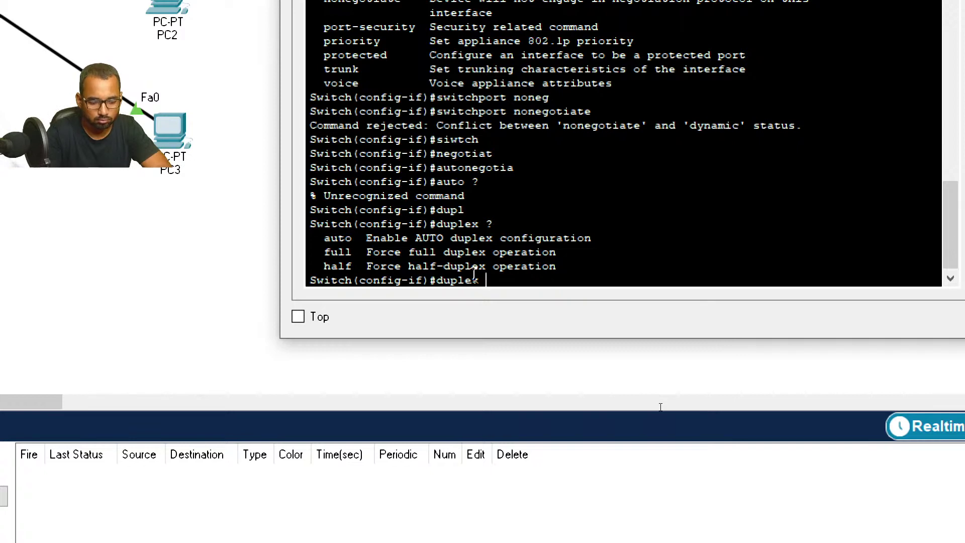
Complete and run the duplex command on switch port fa0/1 with the full option.
type("full")
key("Return")
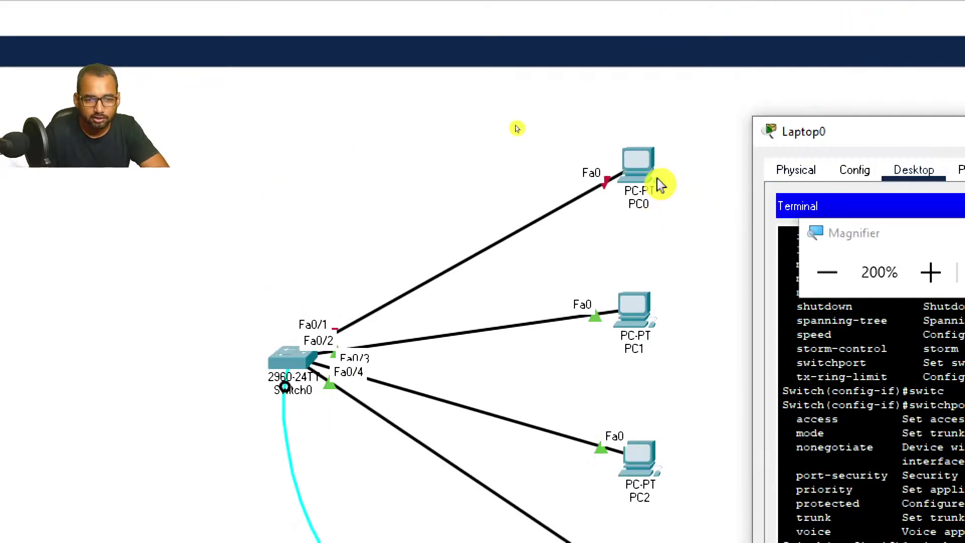
Turn off automatic bandwidth and duplex on PC0's FastEthernet0, set it to 100 Mbps and full duplex, and close the PC0 window.
left_click(643, 170)
left_click(641, 166)
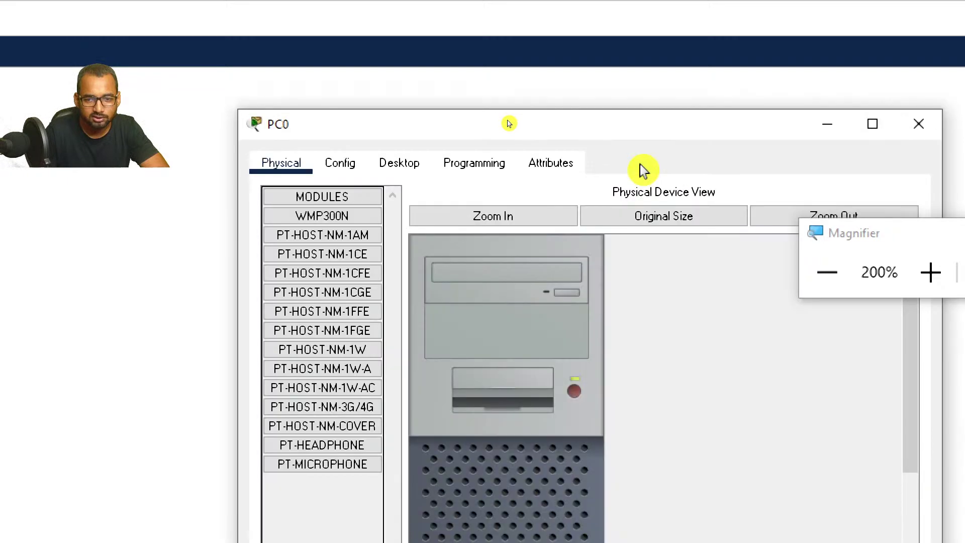
left_click(343, 165)
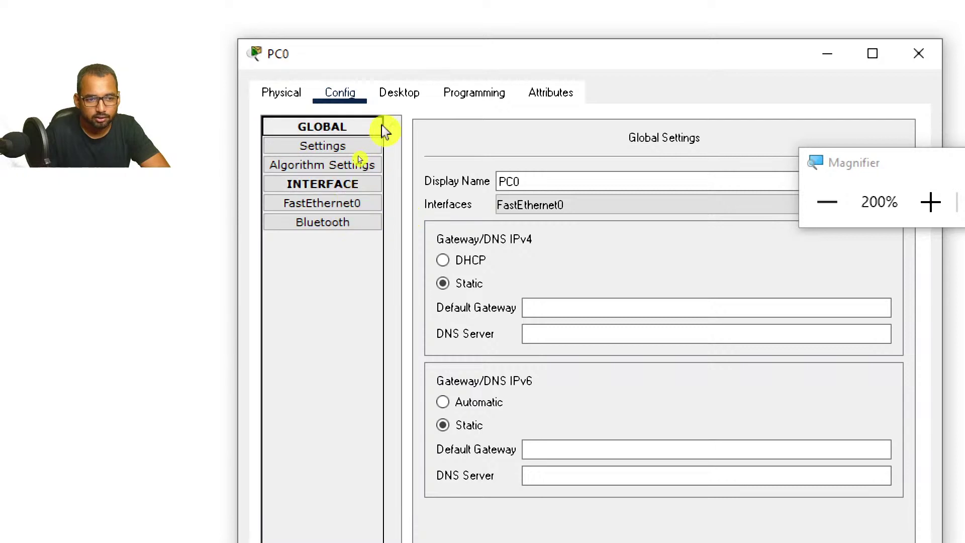
left_click(324, 203)
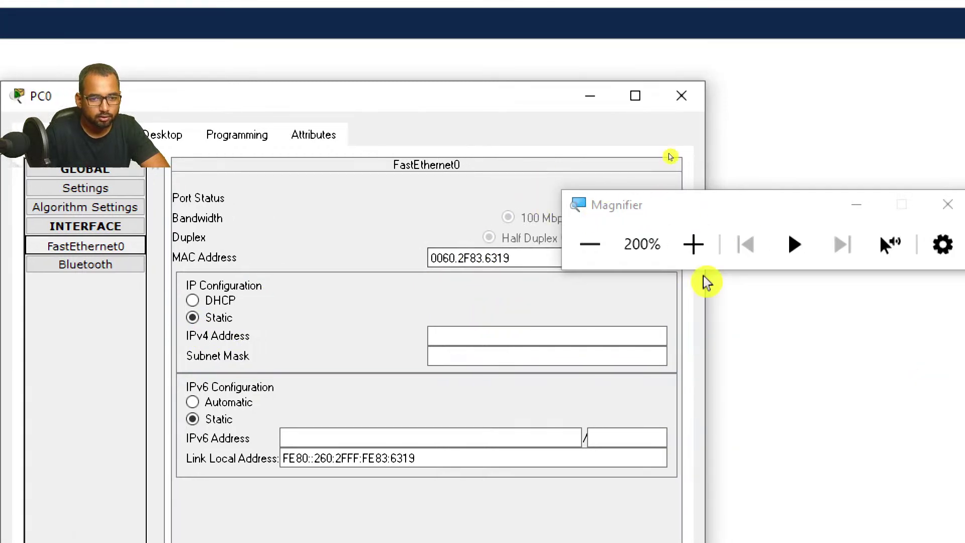
left_click_drag(744, 209, 892, 214)
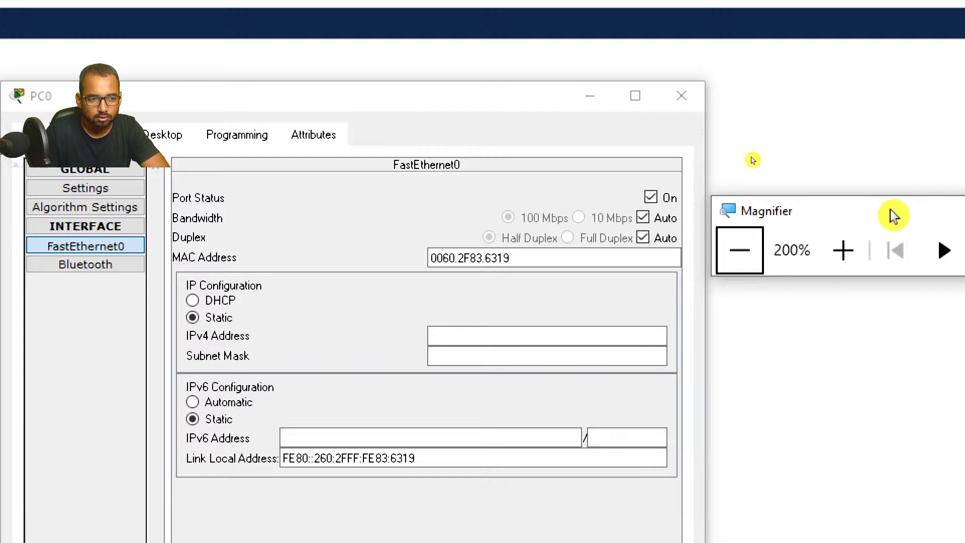
left_click(644, 238)
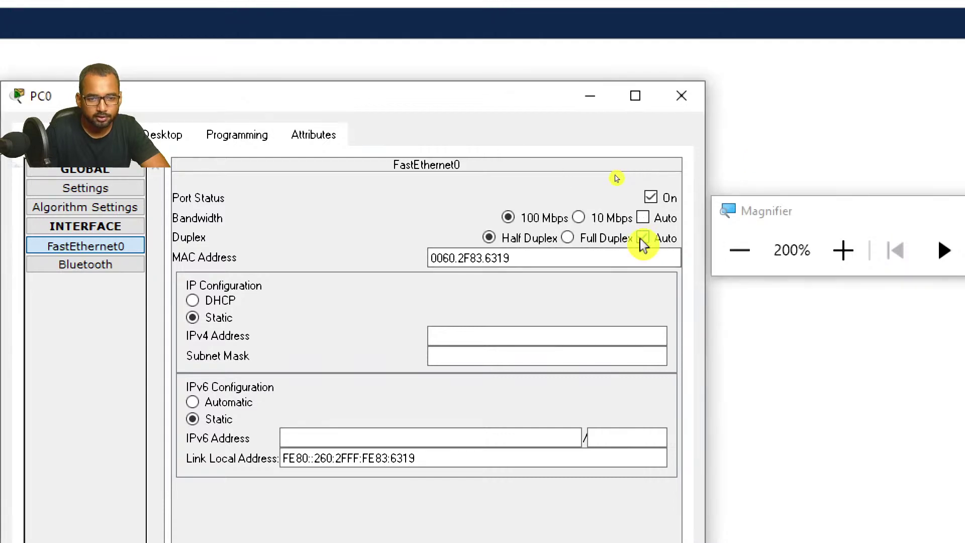
left_click(568, 239)
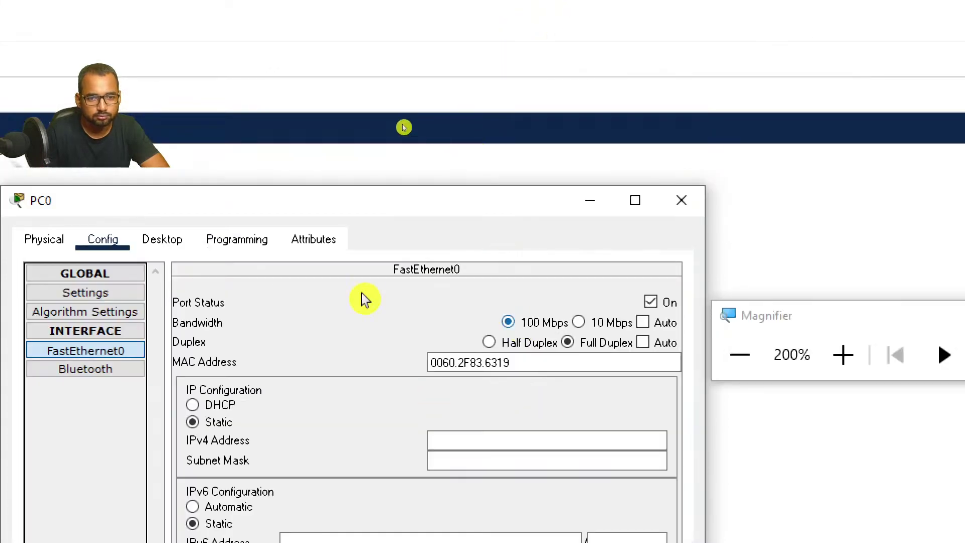
left_click(156, 239)
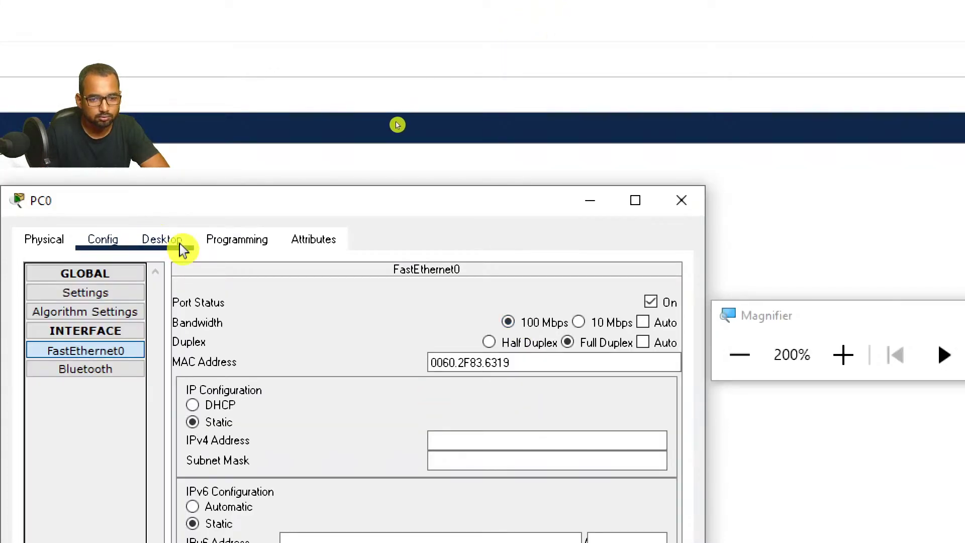
left_click(174, 240)
left_click(252, 241)
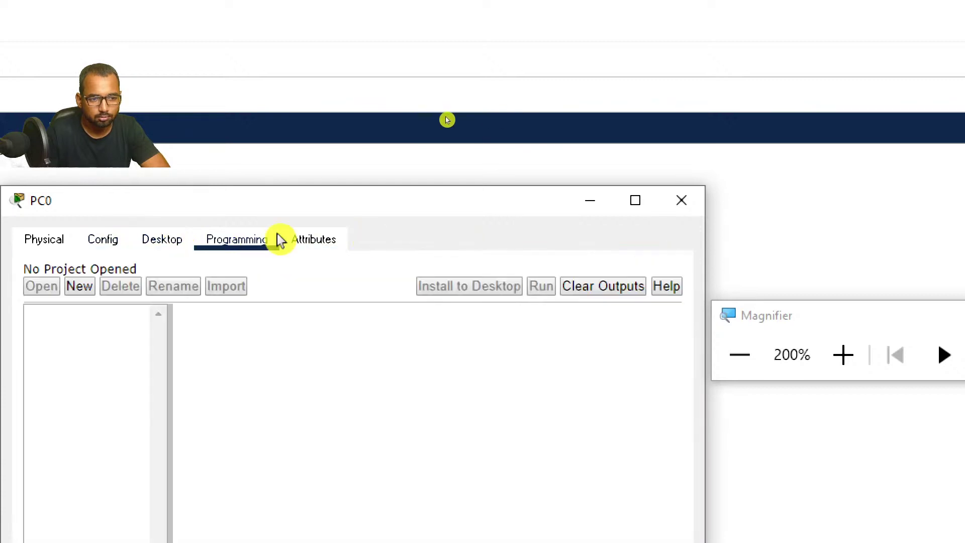
left_click(693, 196)
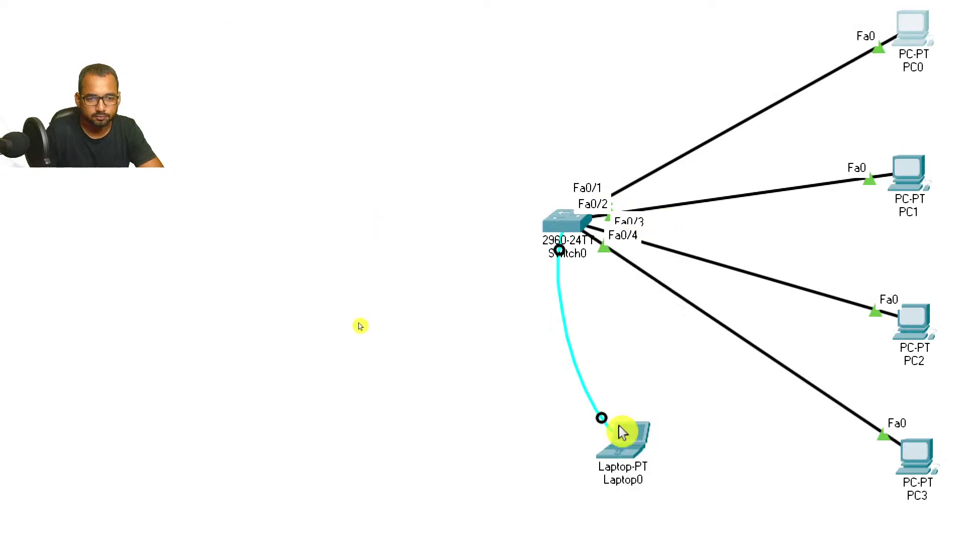
Return to Laptop0's terminal and exit fa0/1 interface configuration to global configuration mode.
left_click(616, 439)
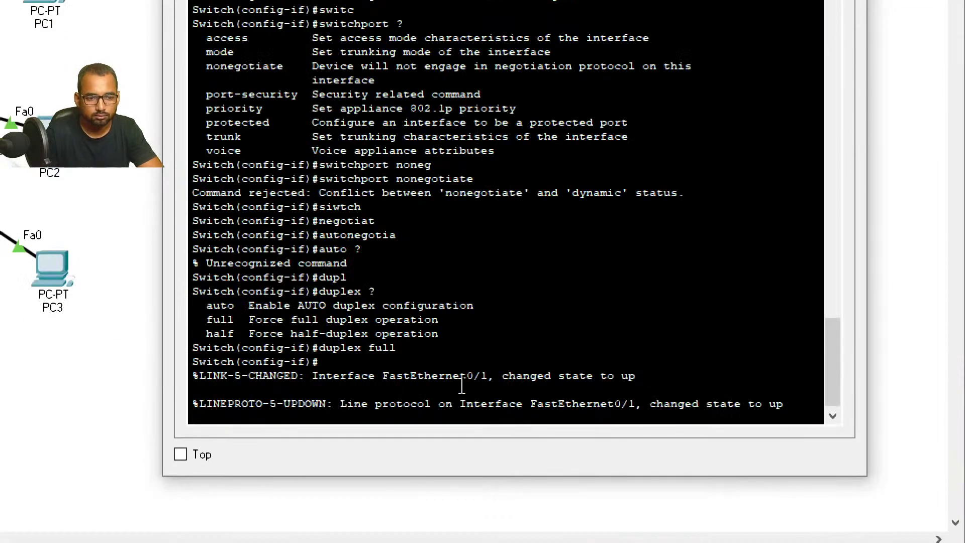
key("Return")
key("Return")
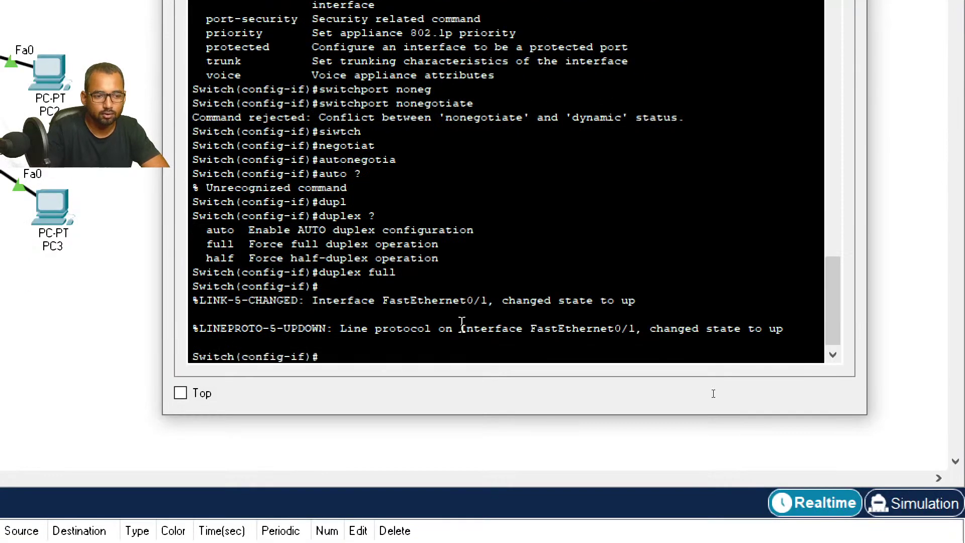
type("e")
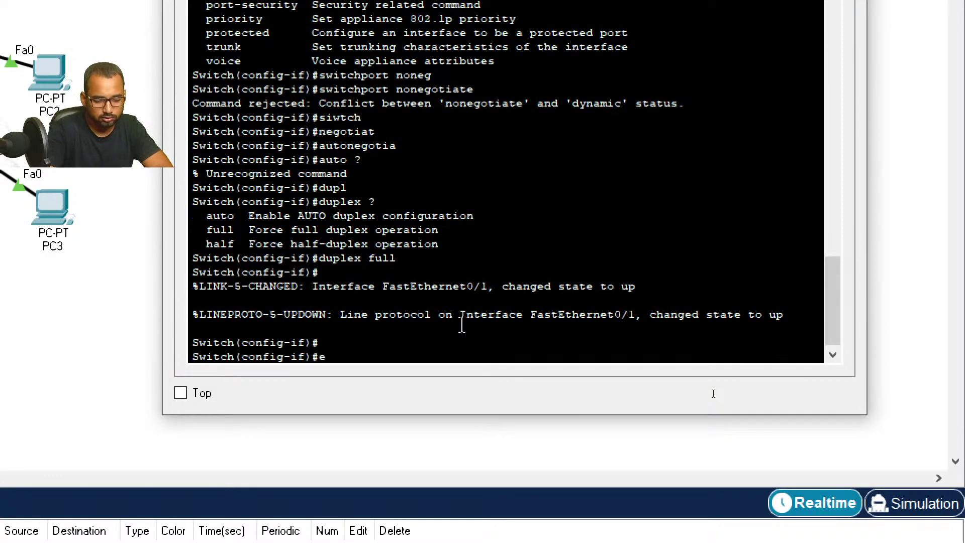
type("xit")
key("Return")
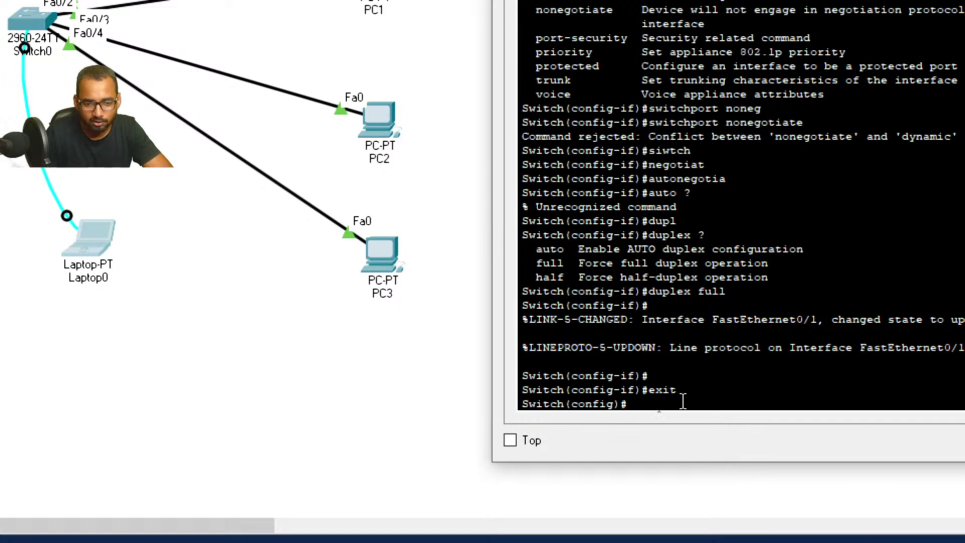
Select switch ports fa0/2-4 together for configuration with the interface range command.
type("inter")
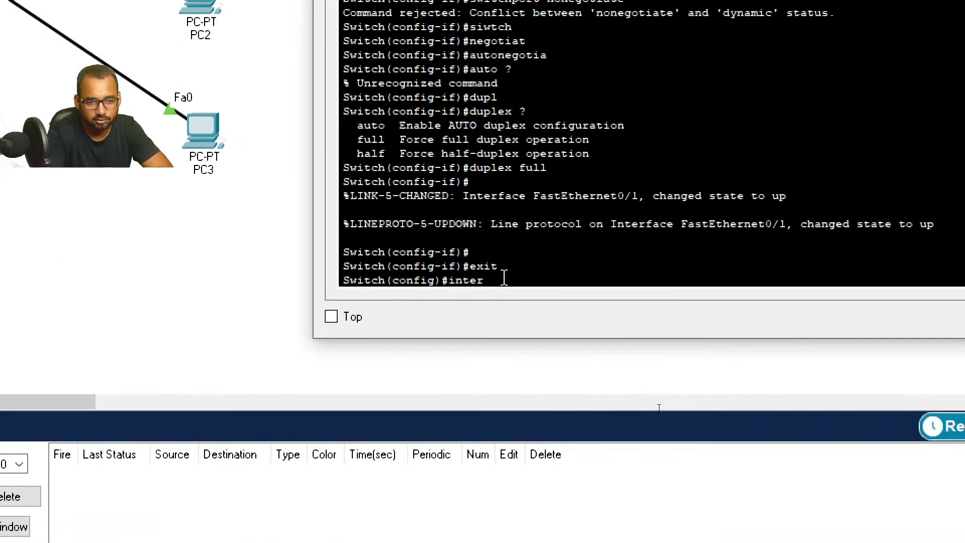
type("face ra")
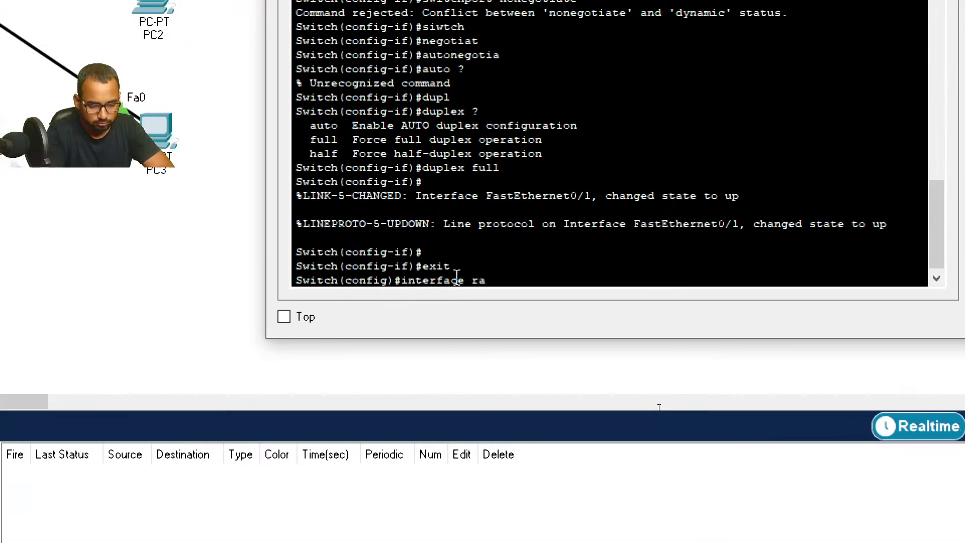
key("Tab")
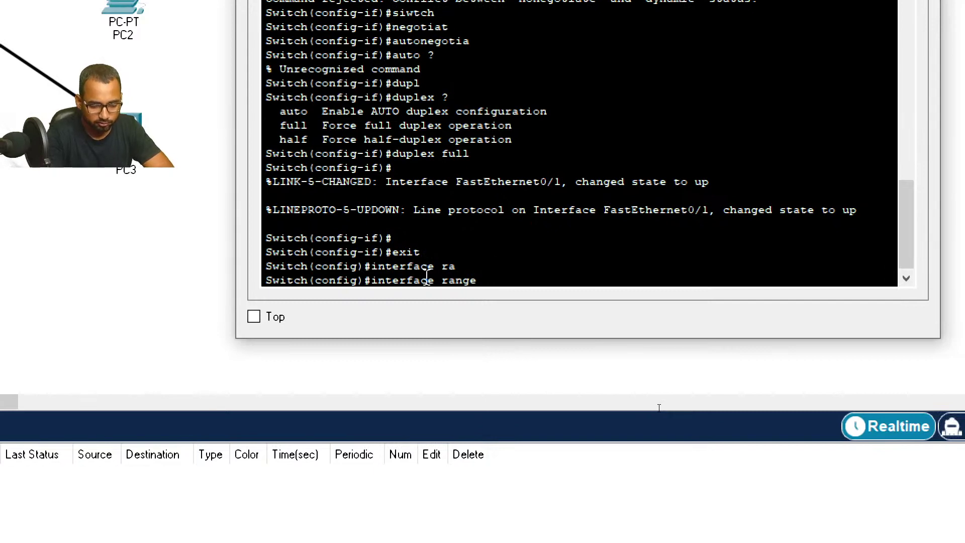
type("fa0")
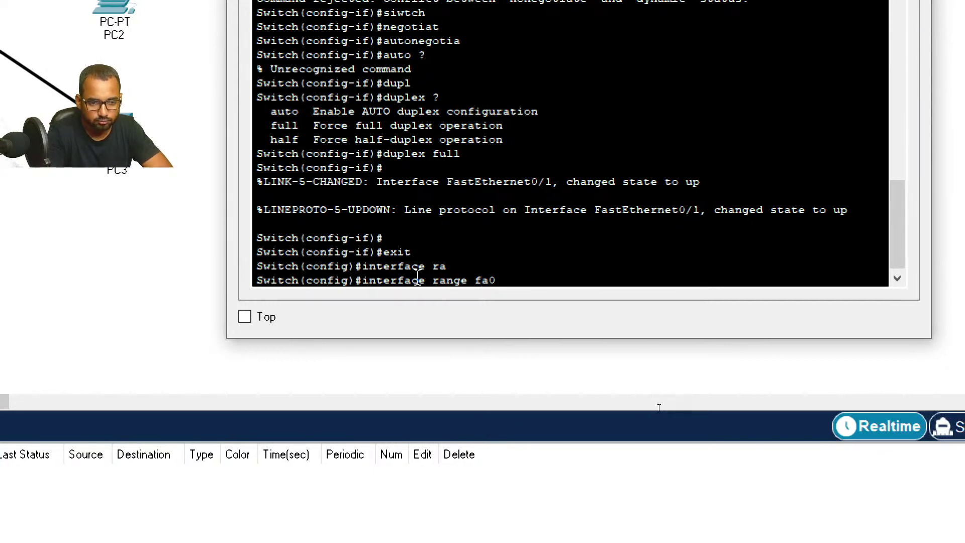
type("/")
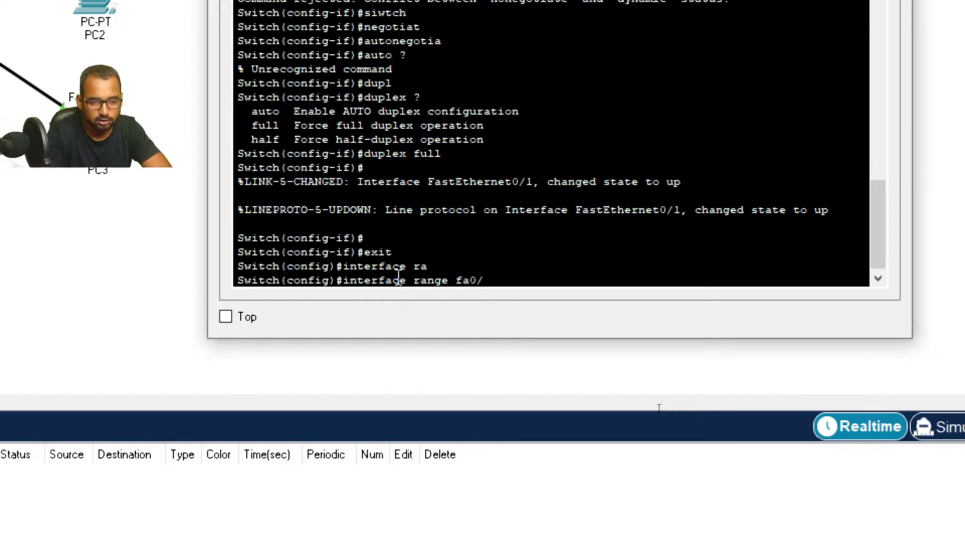
type("2")
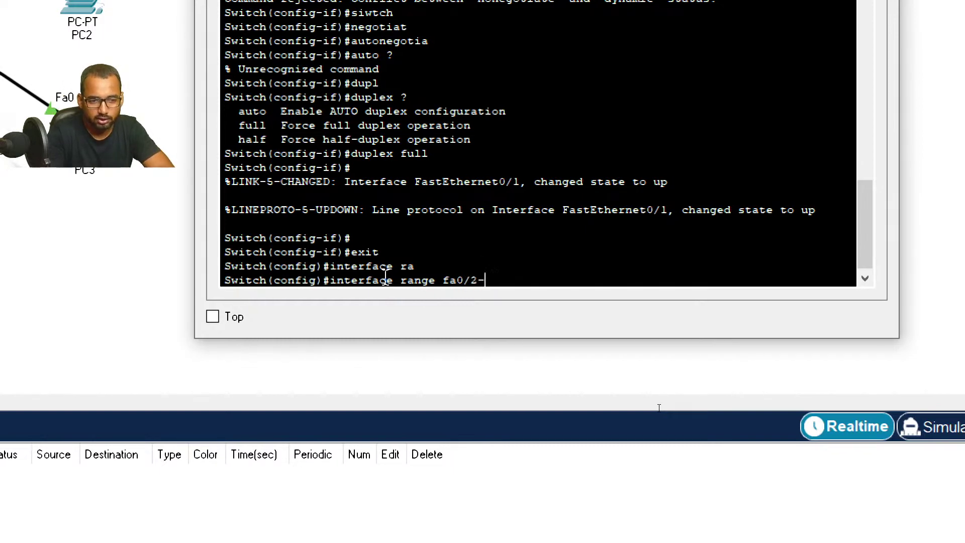
type("-4")
key("Return")
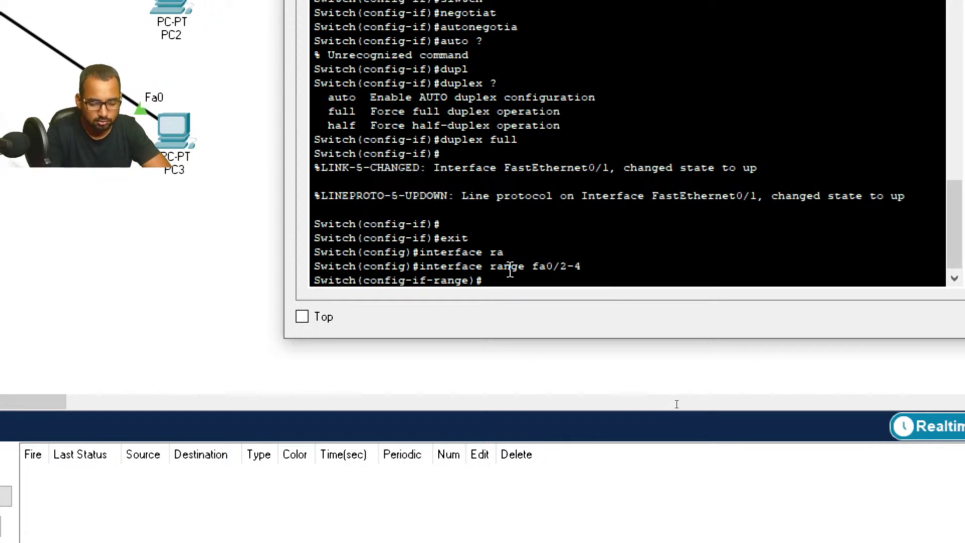
Set the selected fa0/2-4 port range to speed 100 and full duplex.
type("speed")
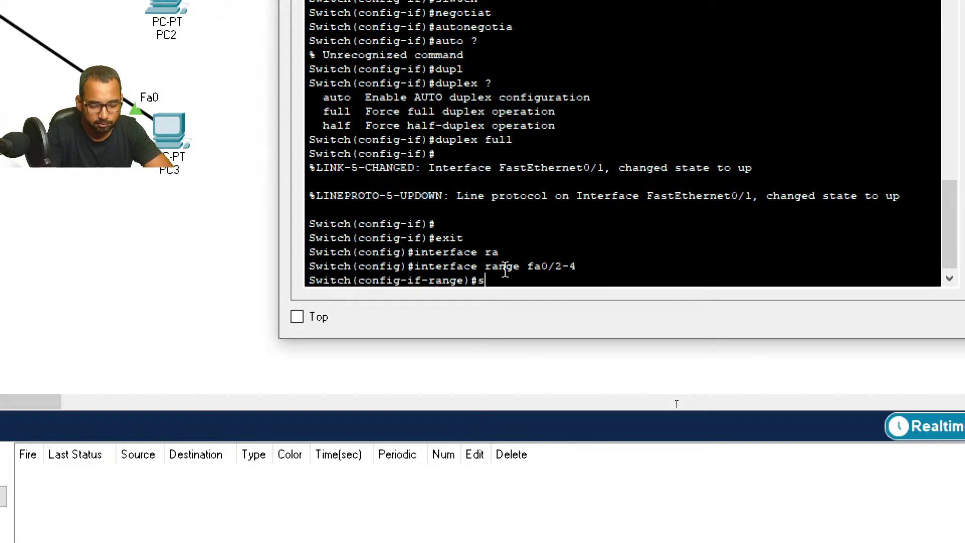
type(" 100")
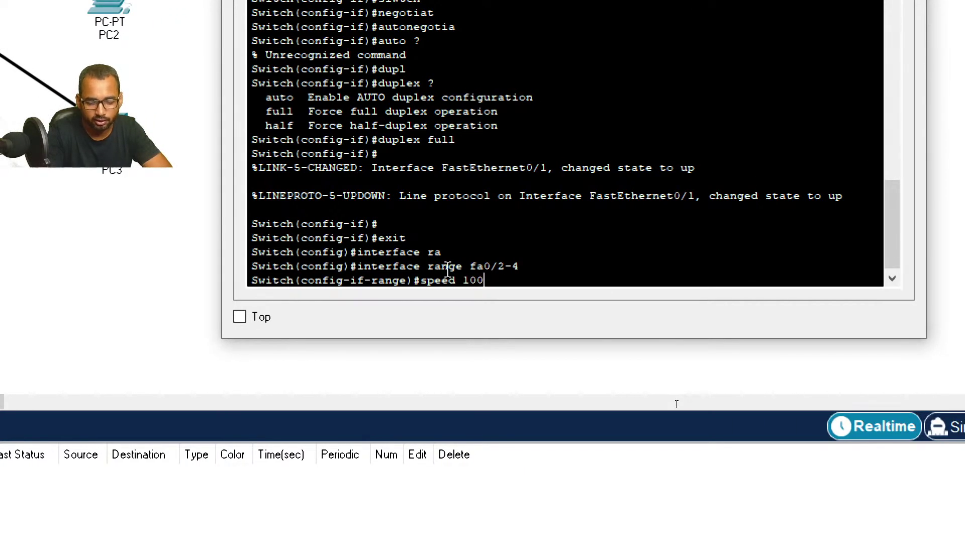
key("Return")
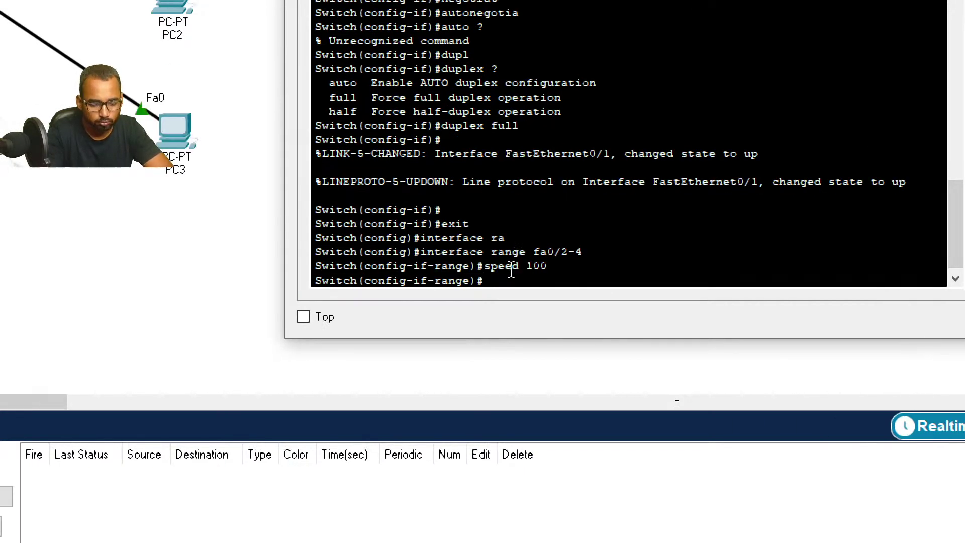
type("duplex")
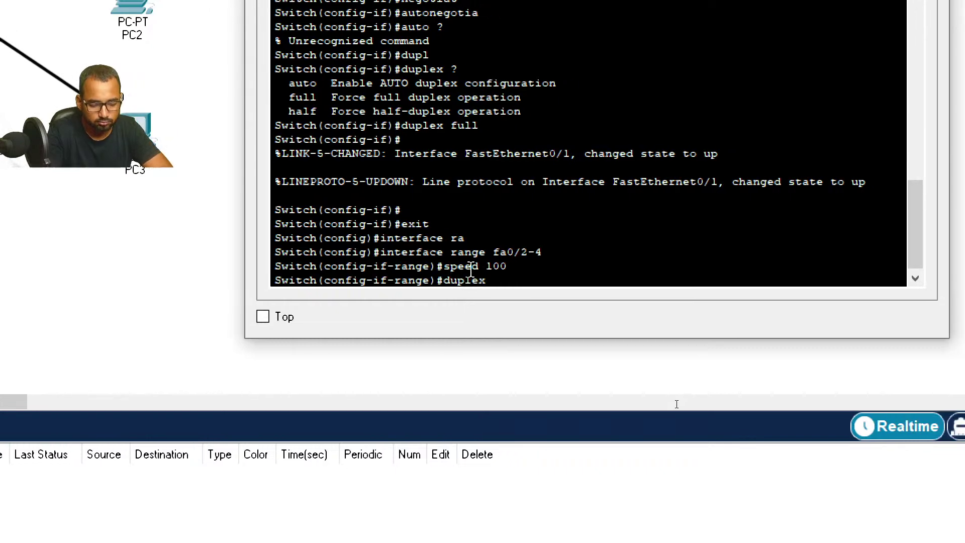
type(" full")
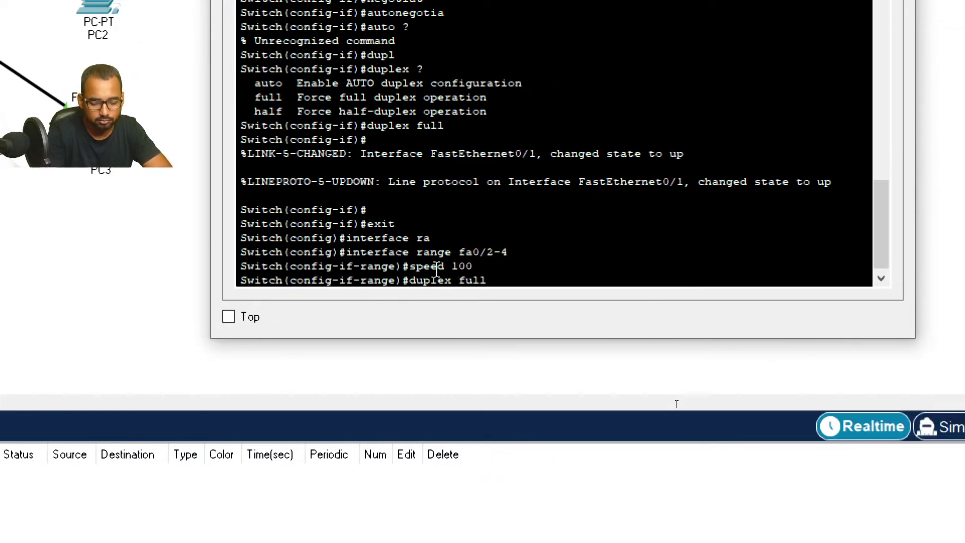
key("Return")
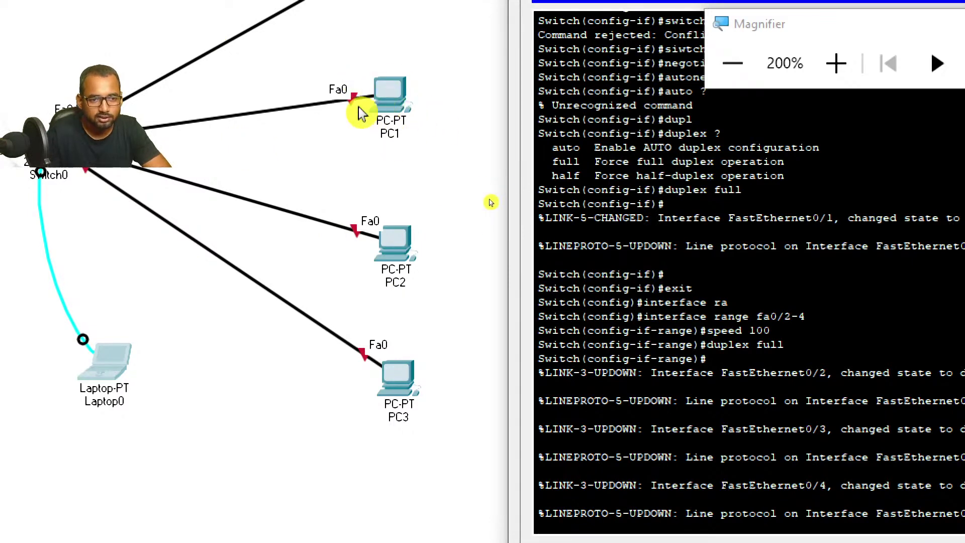
Turn off automatic bandwidth and duplex on PC1's FastEthernet0, set it to 100 Mbps and full duplex, and close the PC1 window.
left_click(393, 100)
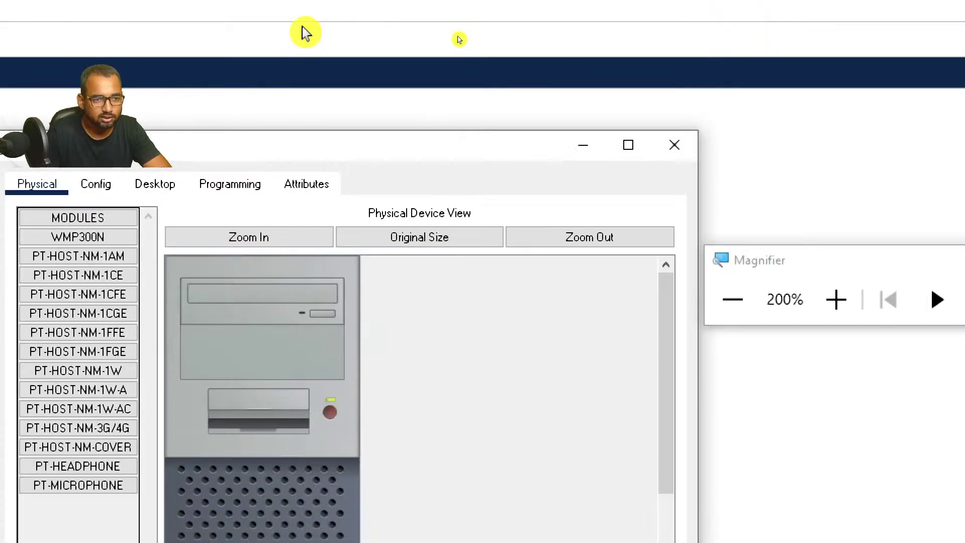
left_click(100, 185)
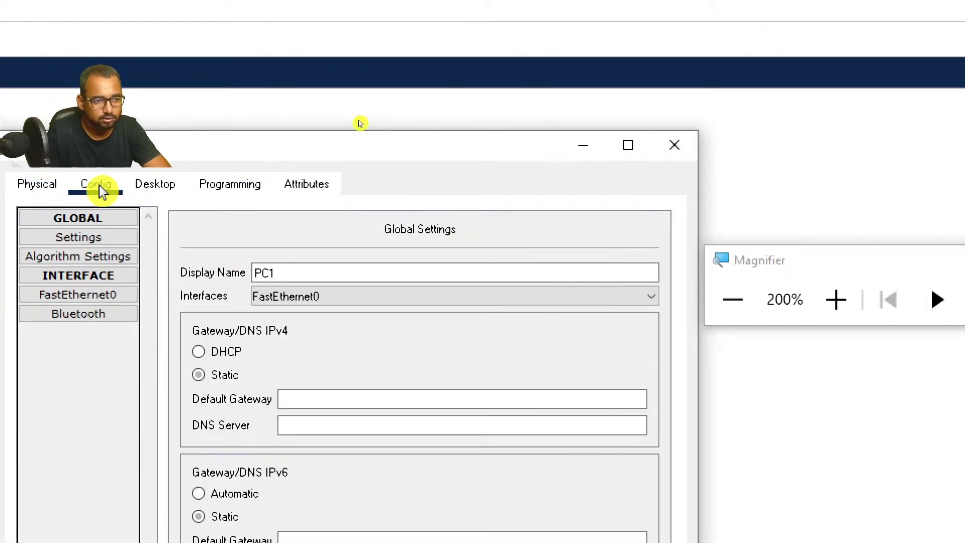
left_click(62, 301)
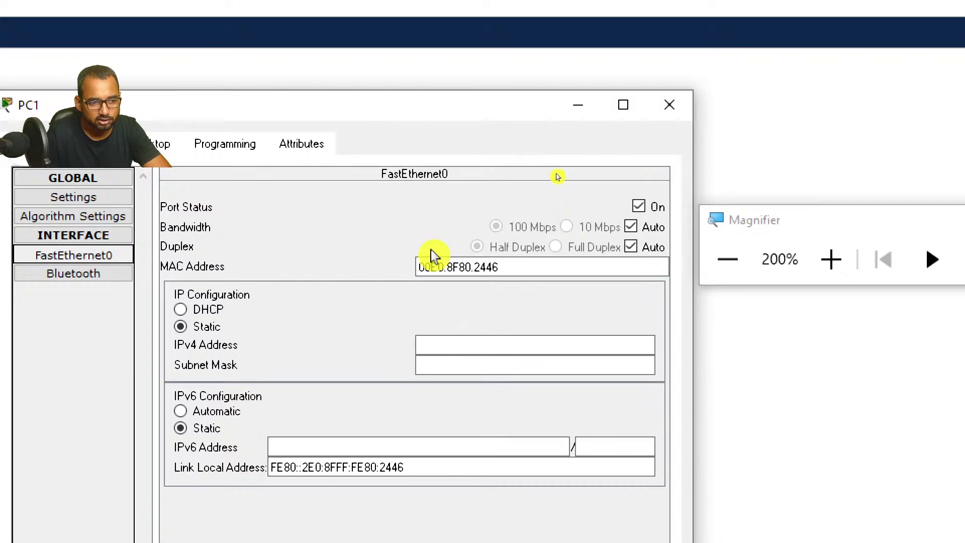
left_click(631, 247)
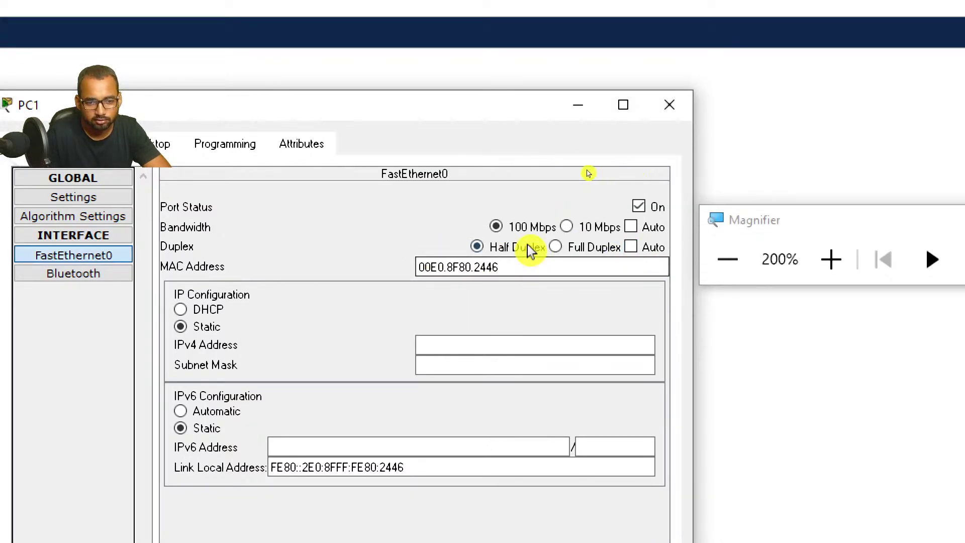
left_click(556, 246)
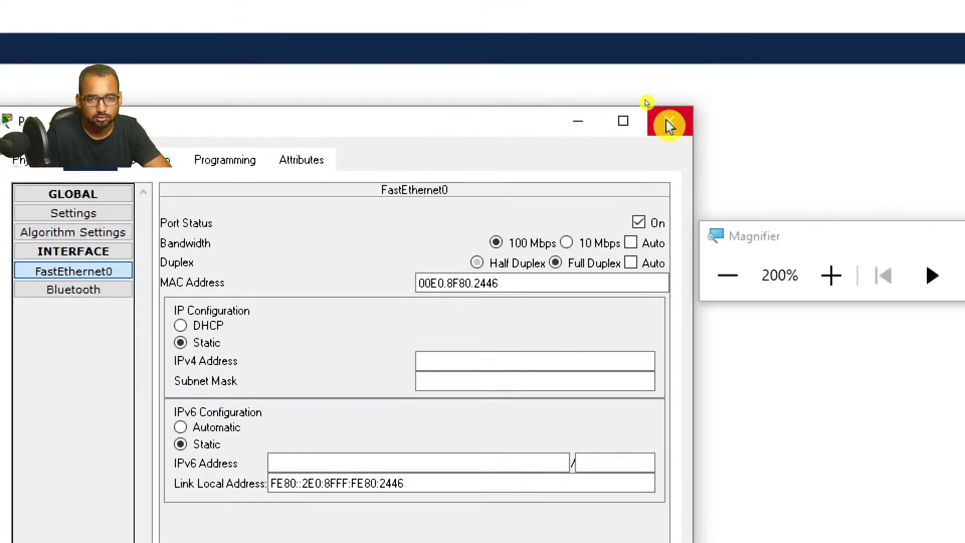
left_click(669, 124)
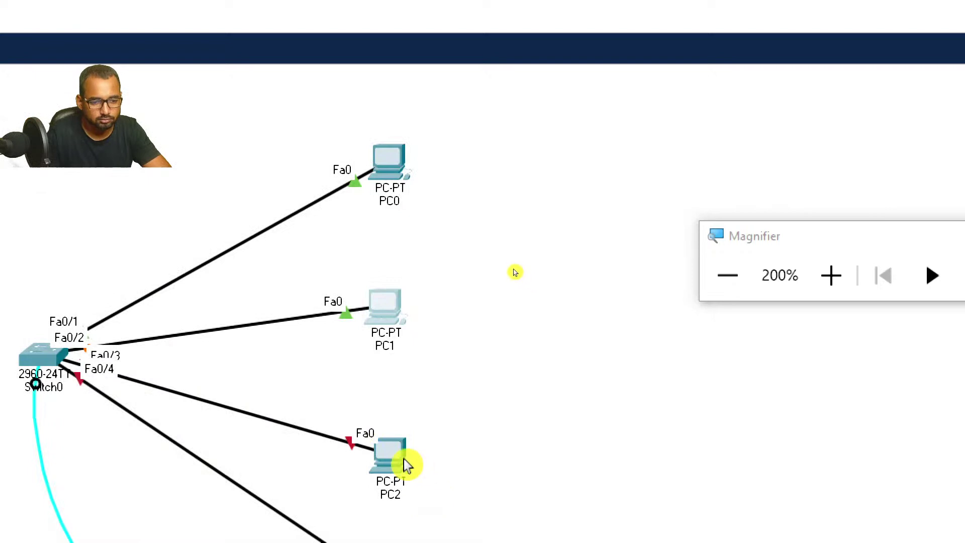
Turn off automatic bandwidth and duplex on PC2's FastEthernet0, set it to 100 Mbps and full duplex, and close the PC2 window.
left_click(400, 460)
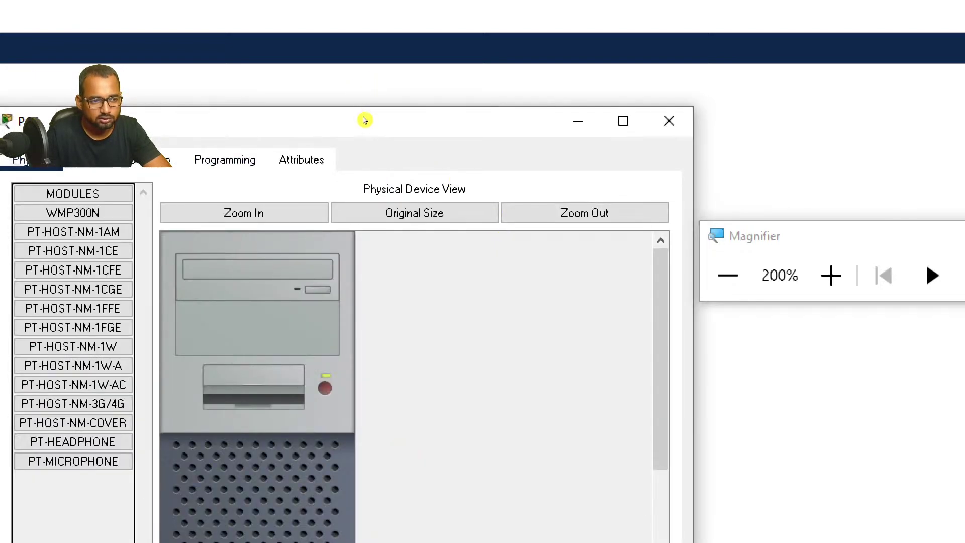
left_click(90, 160)
left_click(98, 275)
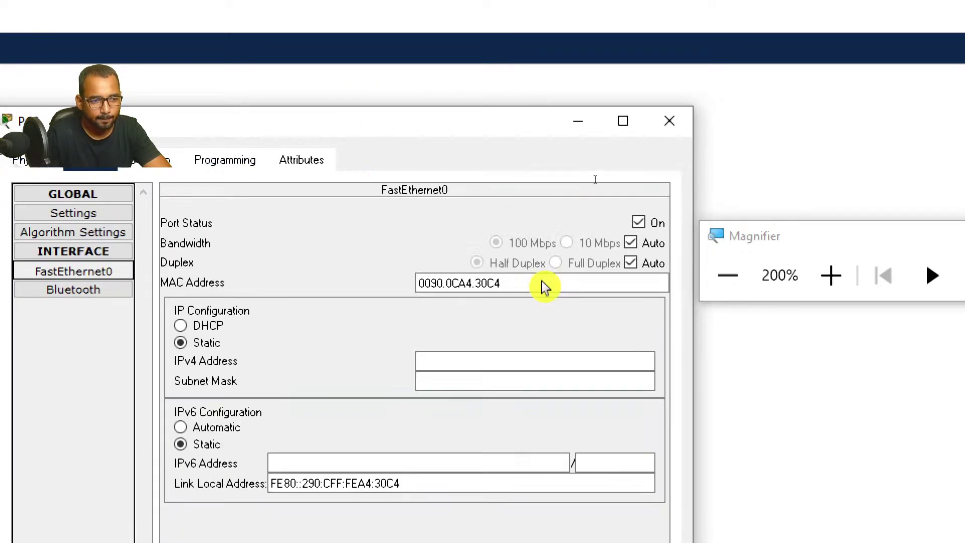
left_click(620, 254)
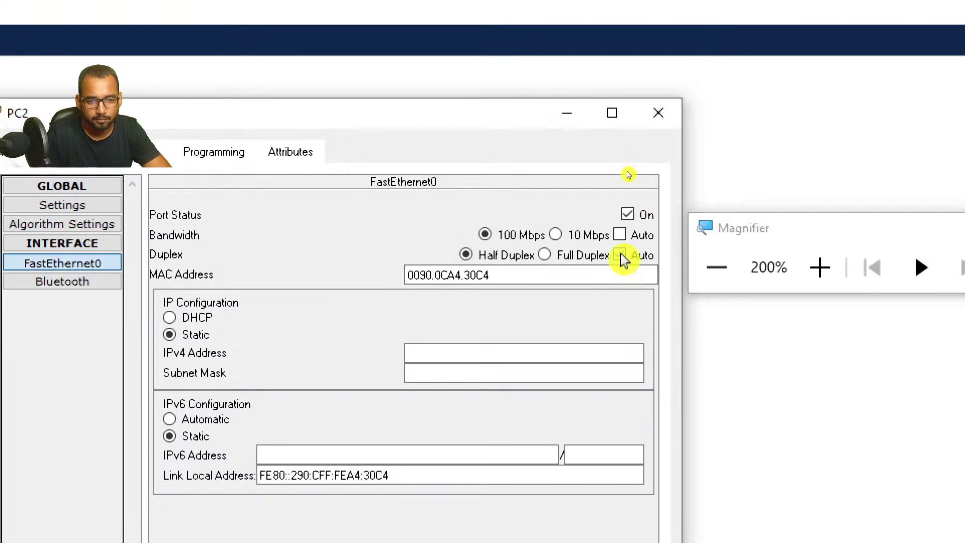
left_click(550, 255)
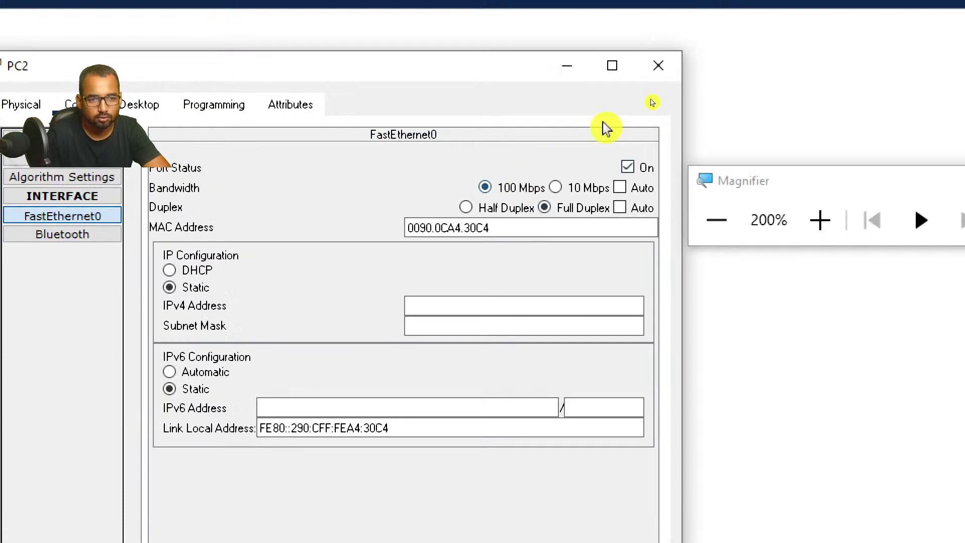
left_click(673, 59)
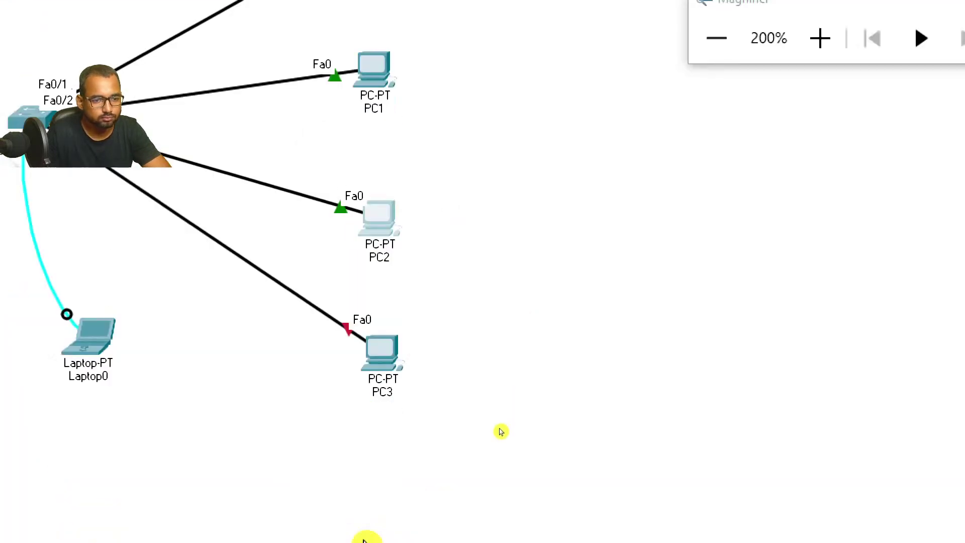
Turn off automatic bandwidth and duplex on PC3's FastEthernet0, set it to 100 Mbps and full duplex, and close the PC3 window.
left_click(385, 334)
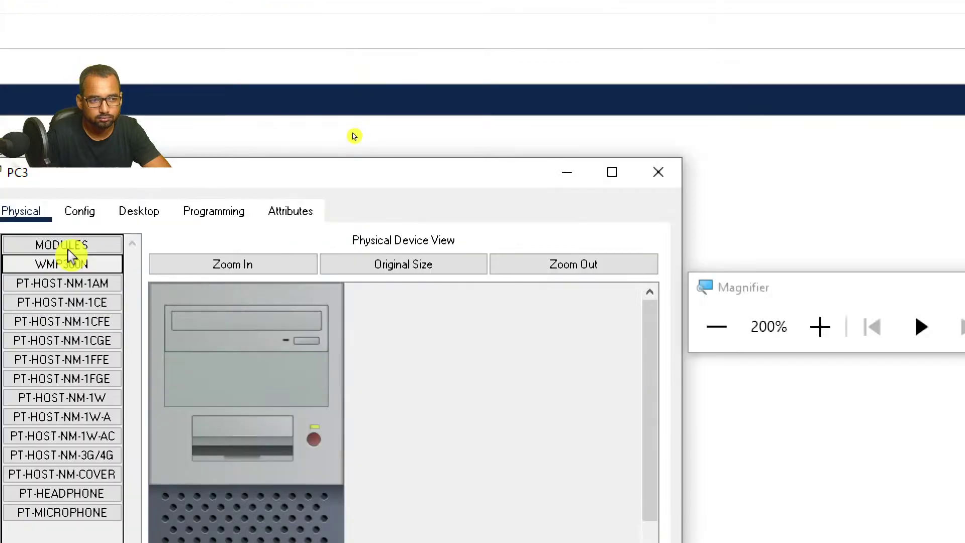
left_click(78, 212)
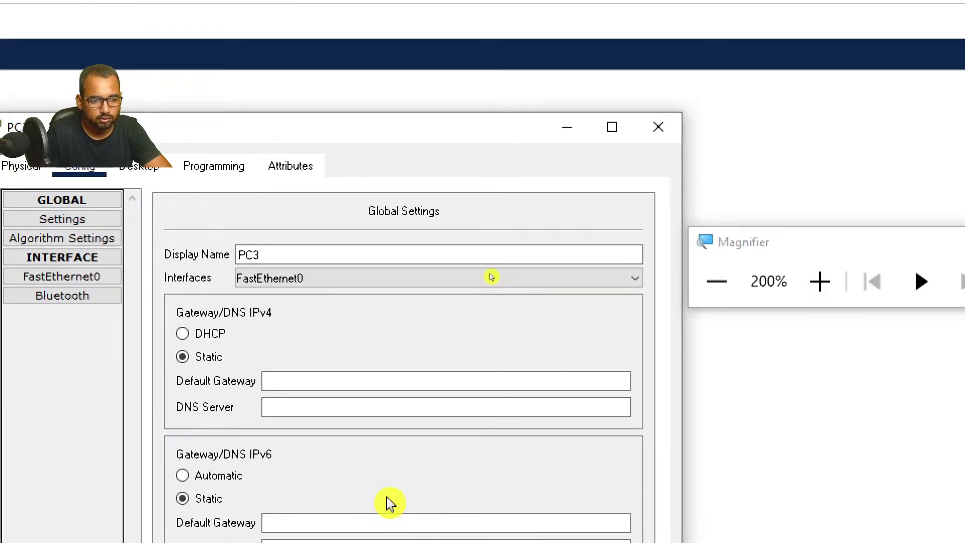
left_click(77, 276)
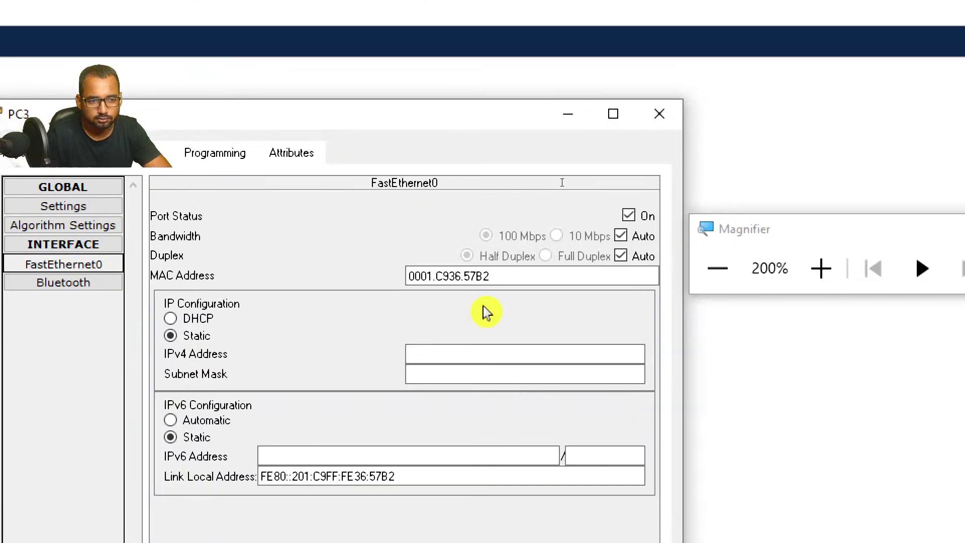
left_click(622, 256)
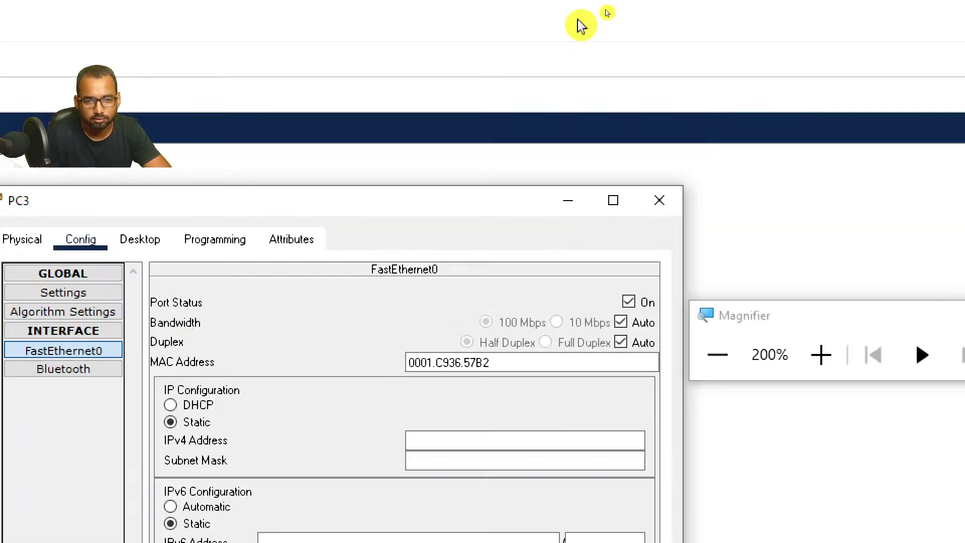
left_click(621, 342)
left_click(546, 343)
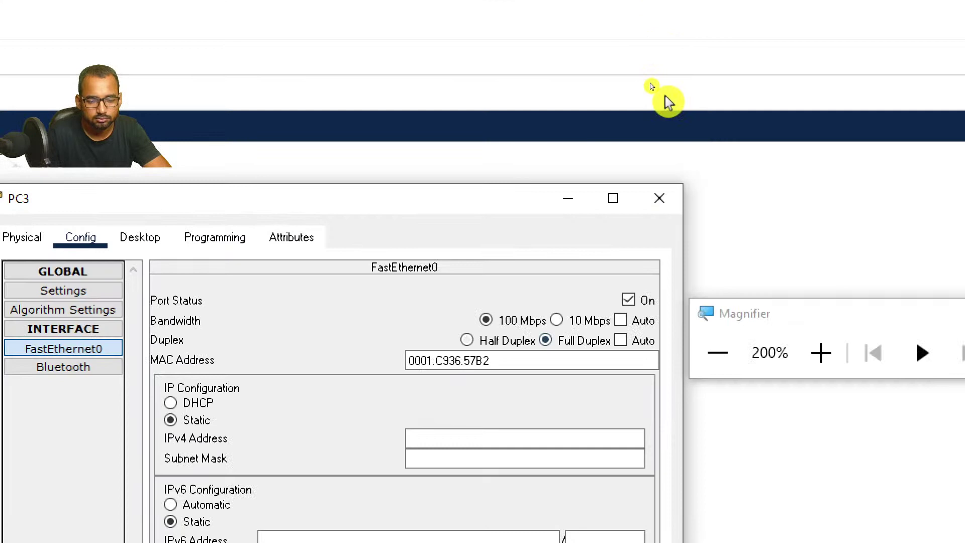
left_click(659, 198)
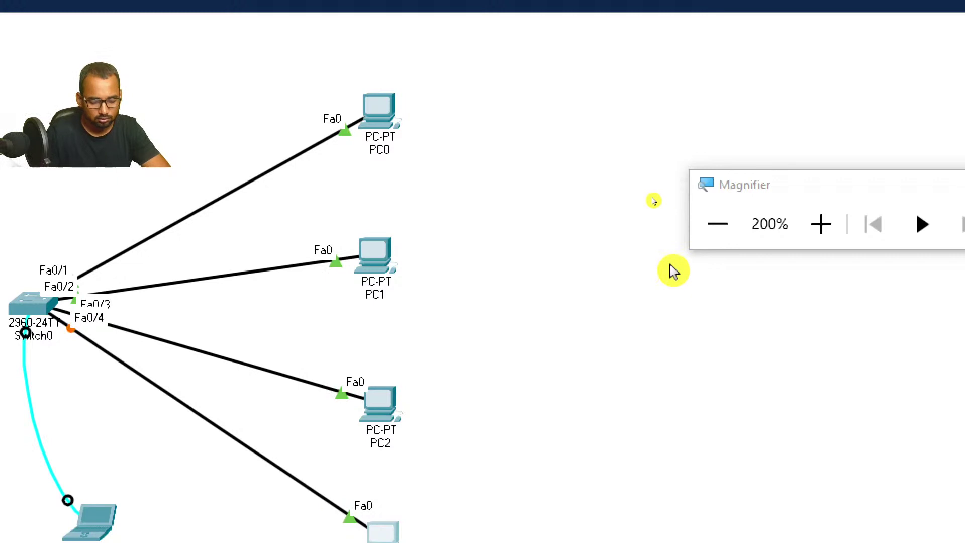
Consult the task notes in Notepad and return to Laptop0's terminal to exit interface range configuration to global configuration mode.
key("alt+Tab")
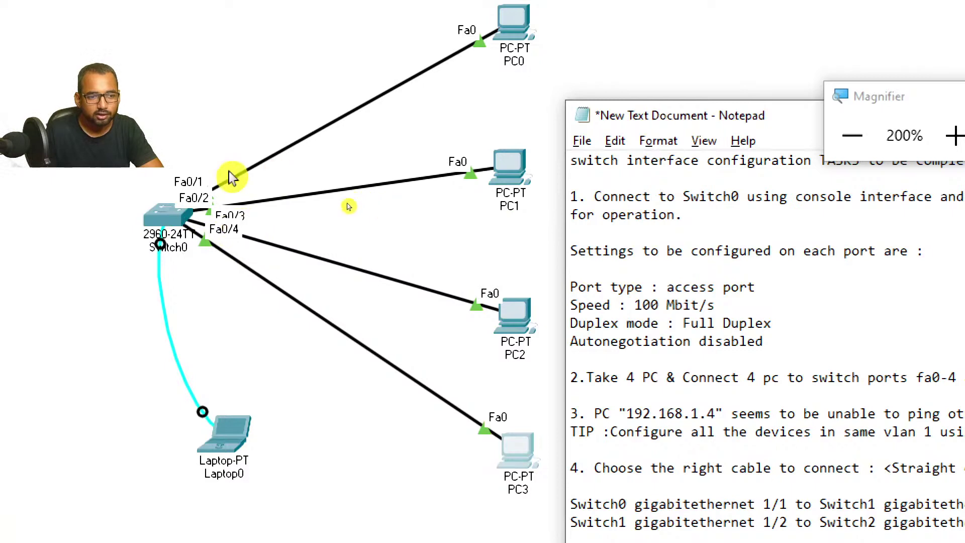
left_click(174, 214)
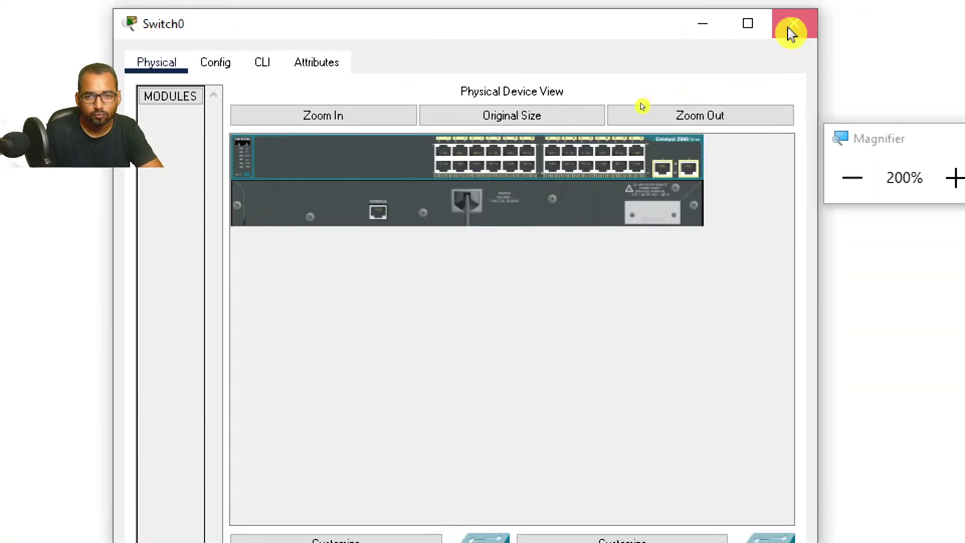
left_click(792, 29)
left_click(227, 439)
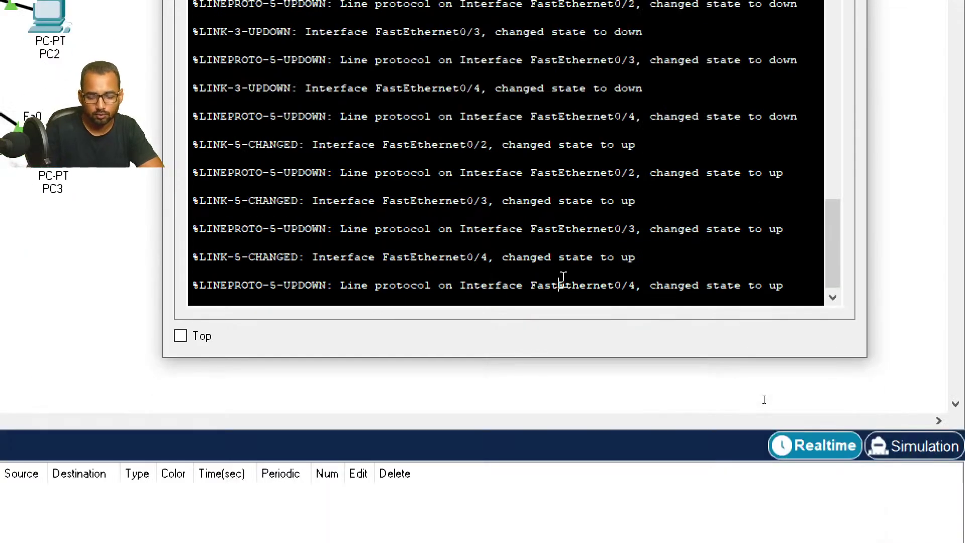
key("Return")
key("Return")
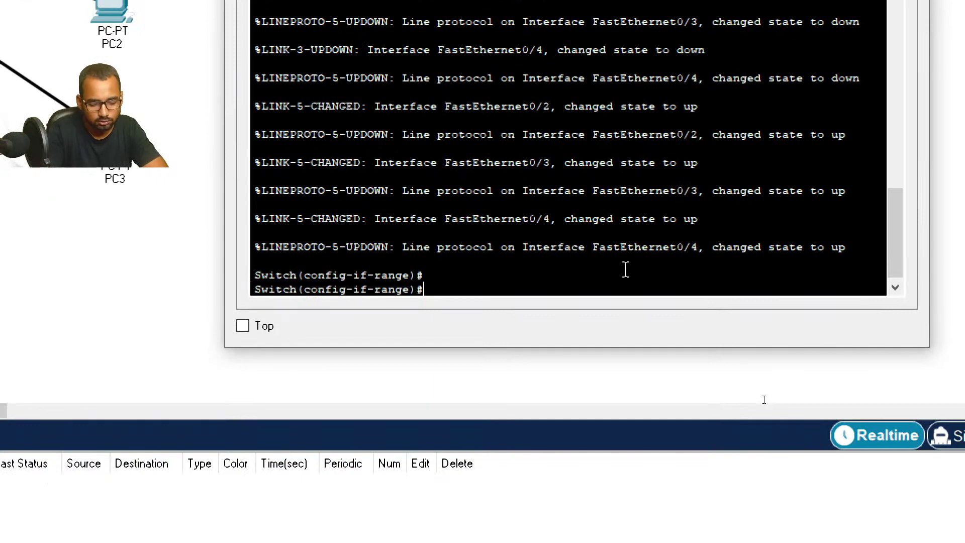
type("exit")
key("Return")
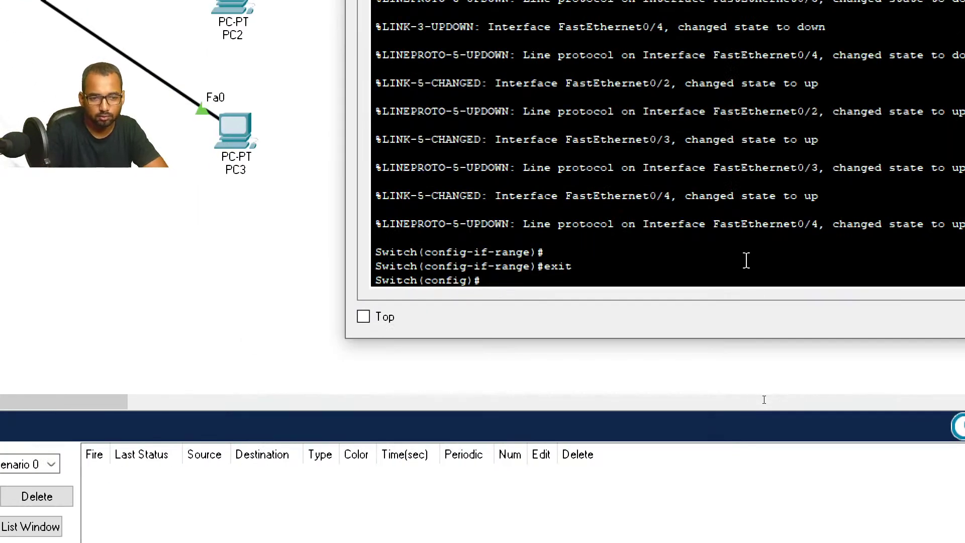
Select switch ports fa0/1-4 together for configuration with the interface range command.
type("interfa")
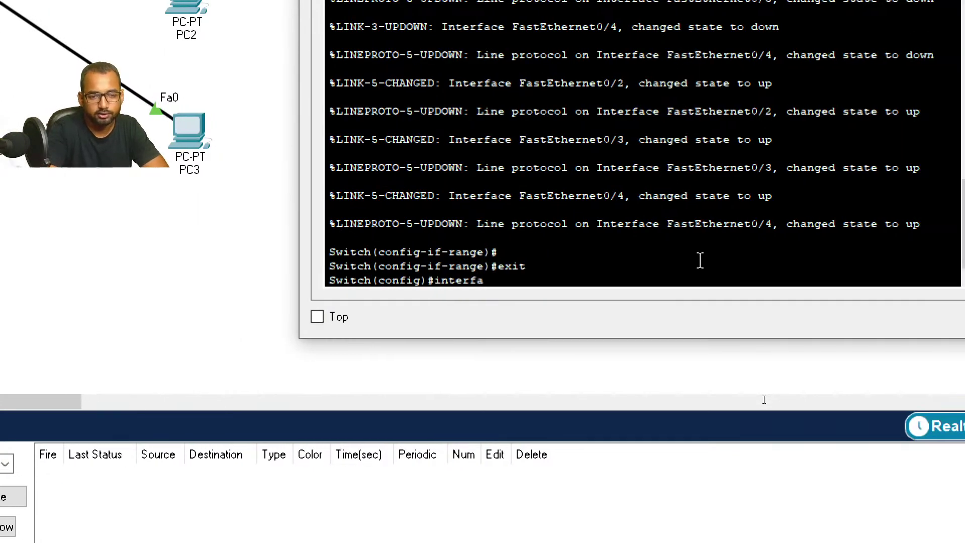
type("ce ran")
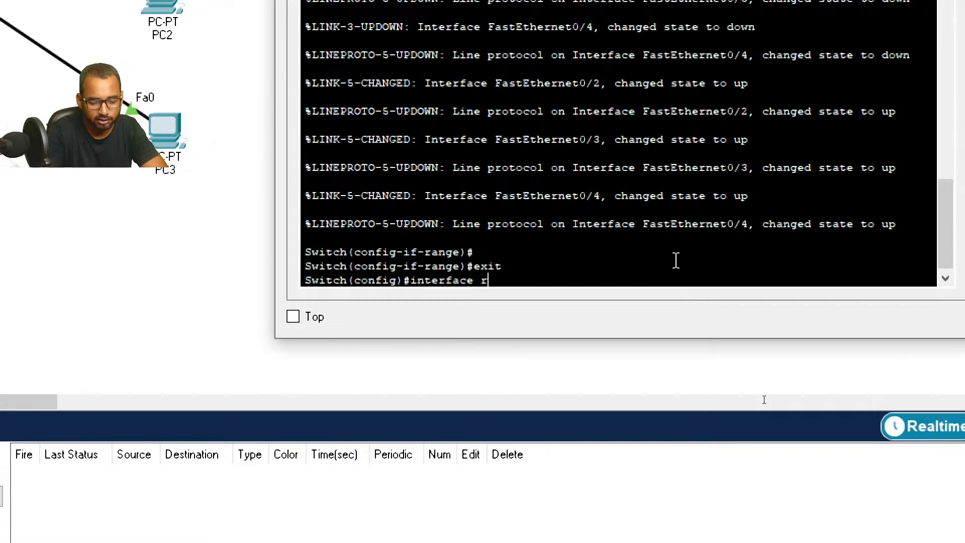
type("ge fa")
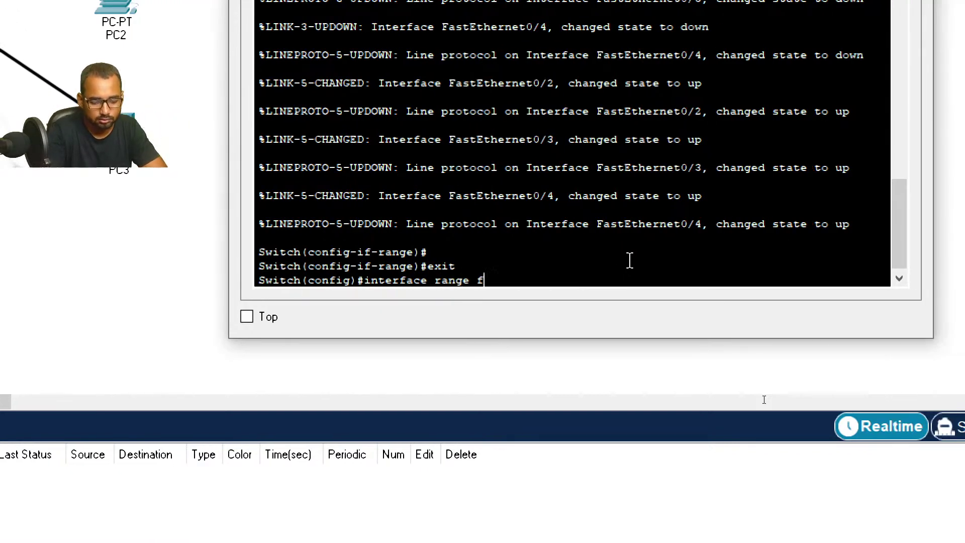
type("0/1")
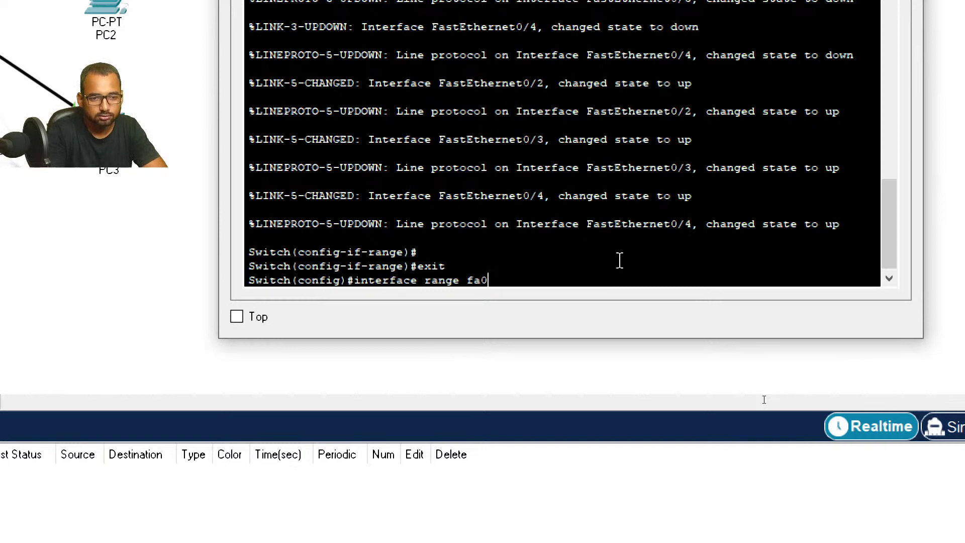
type("-4")
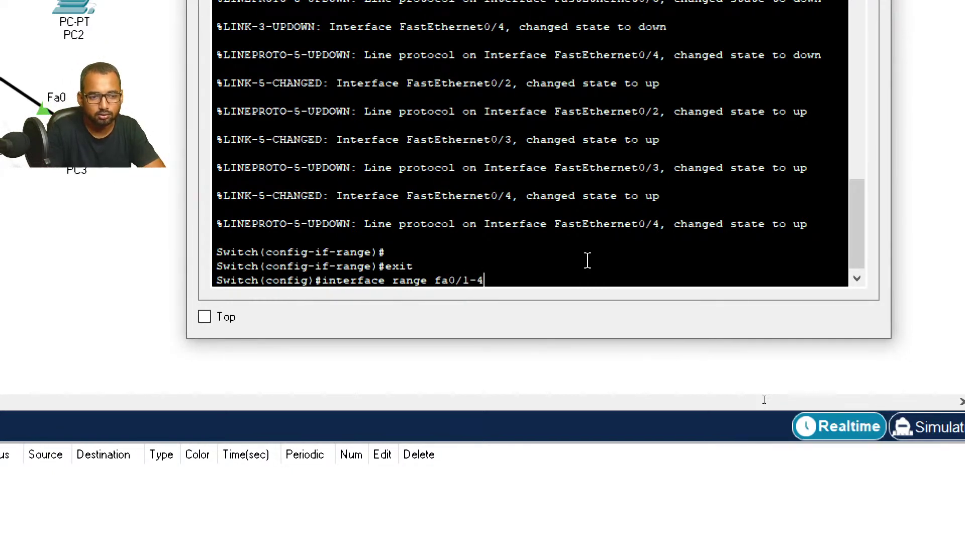
key("Return")
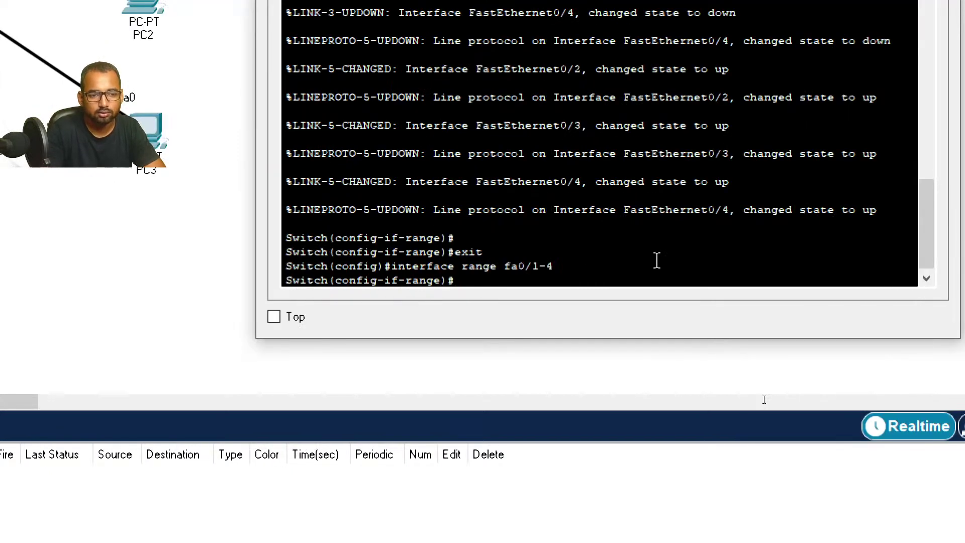
Set the selected fa0/1-4 ports to access mode with switchport mode access.
type("switc")
key("Tab")
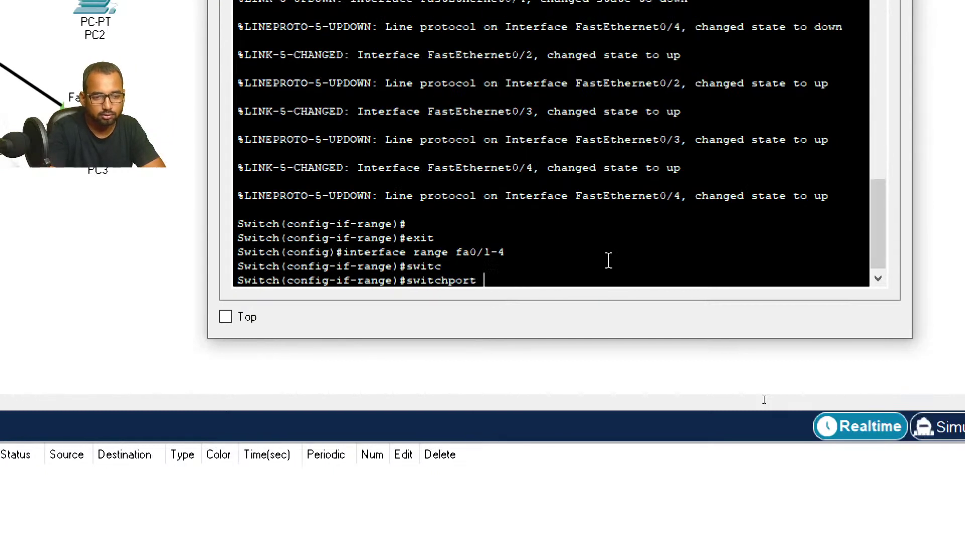
type("mode acc")
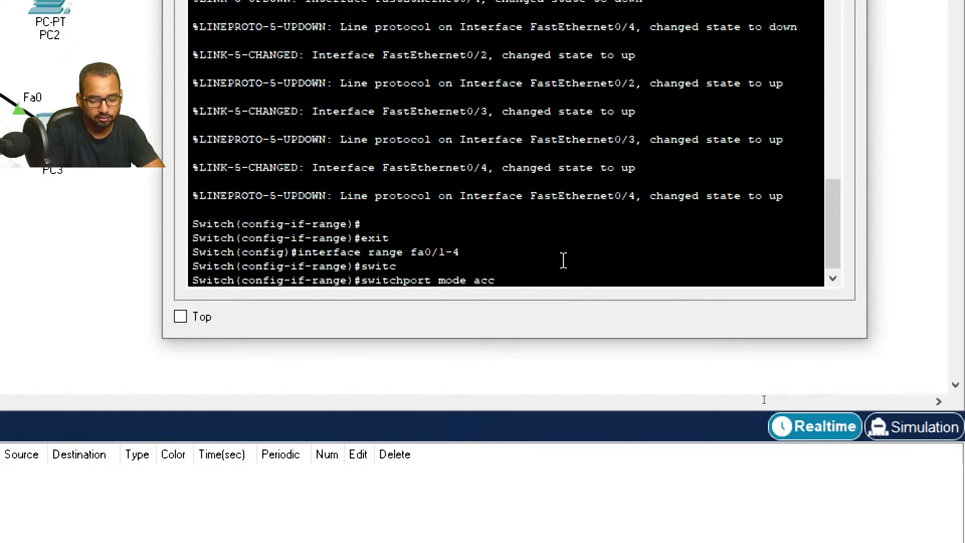
key("Tab")
key("Return")
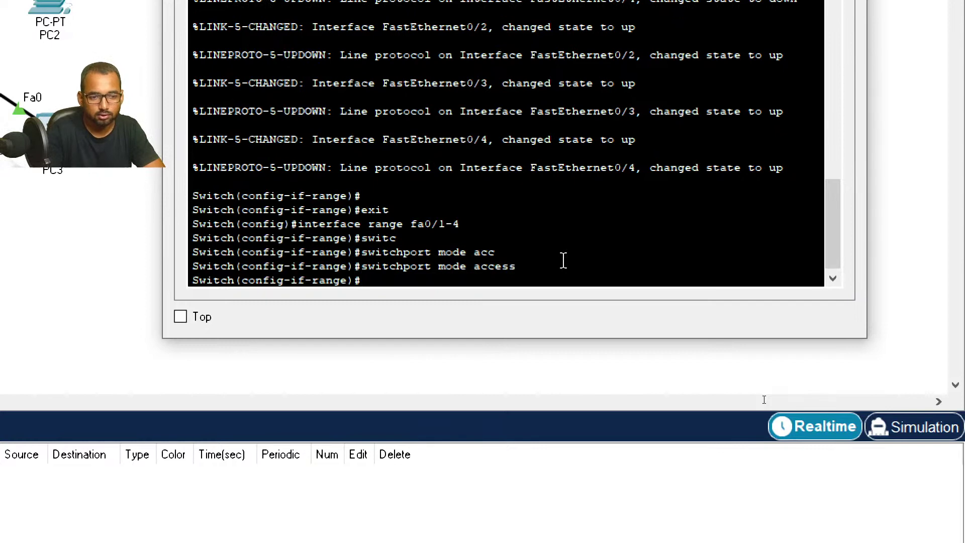
Assign the fa0/1-4 port range to VLAN 1 with the switchport access vlan command.
type("switc")
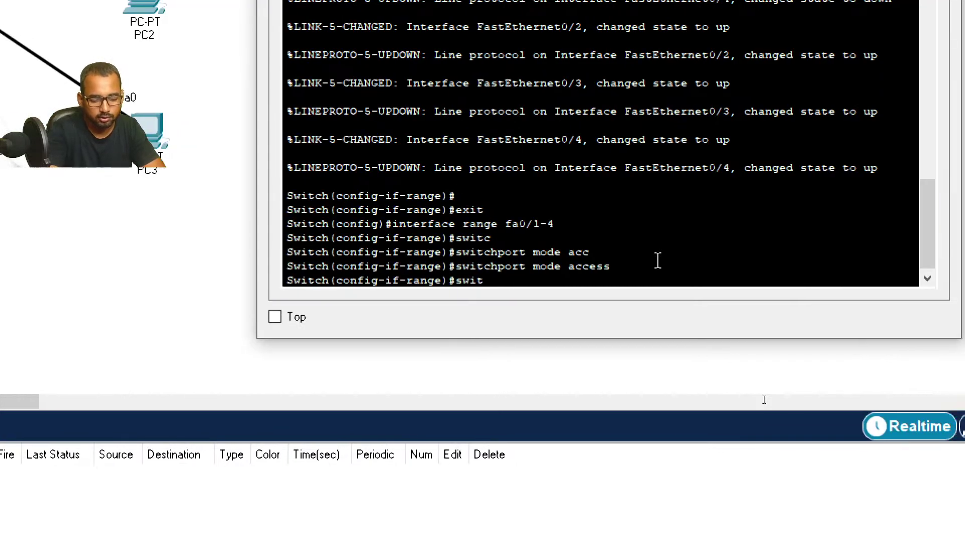
key("Tab")
type("acc")
key("Tab")
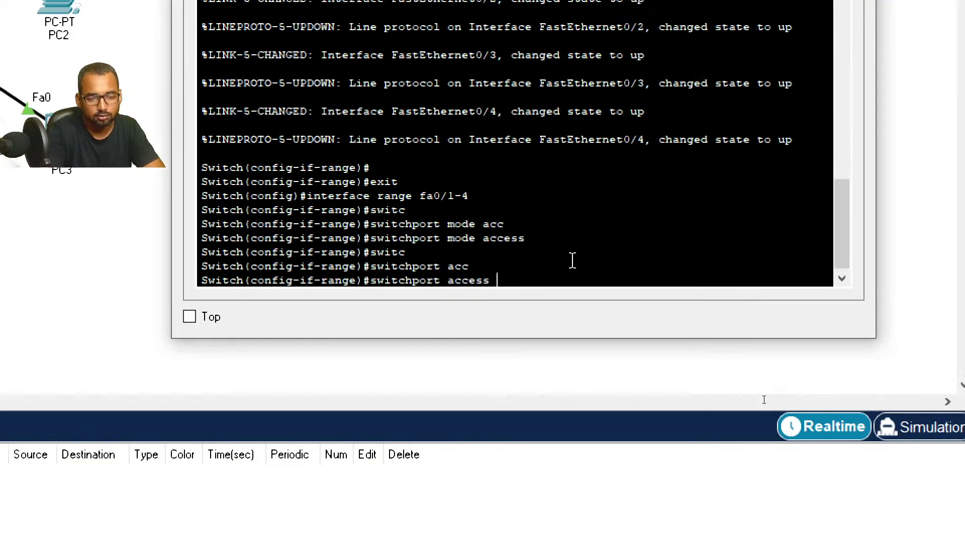
type("vla")
key("Tab")
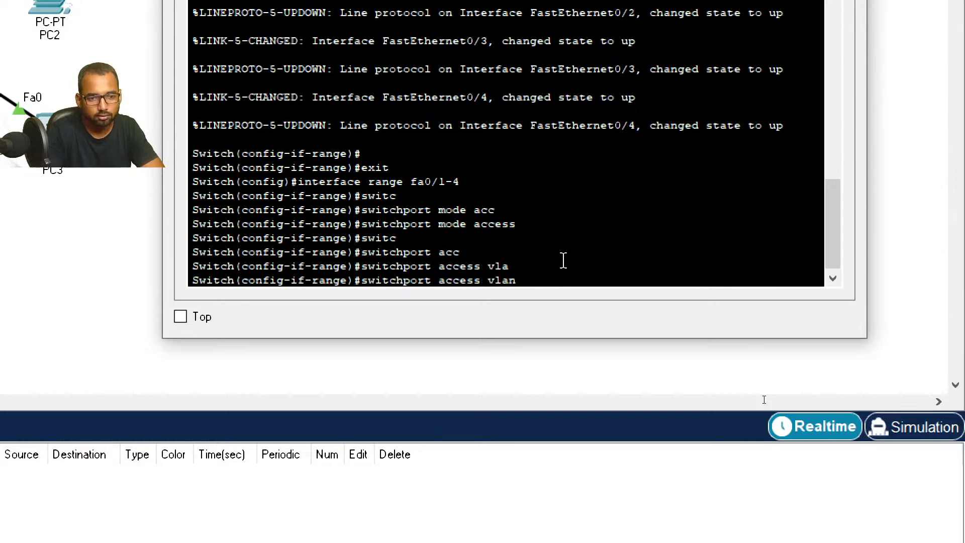
type("1")
key("Return")
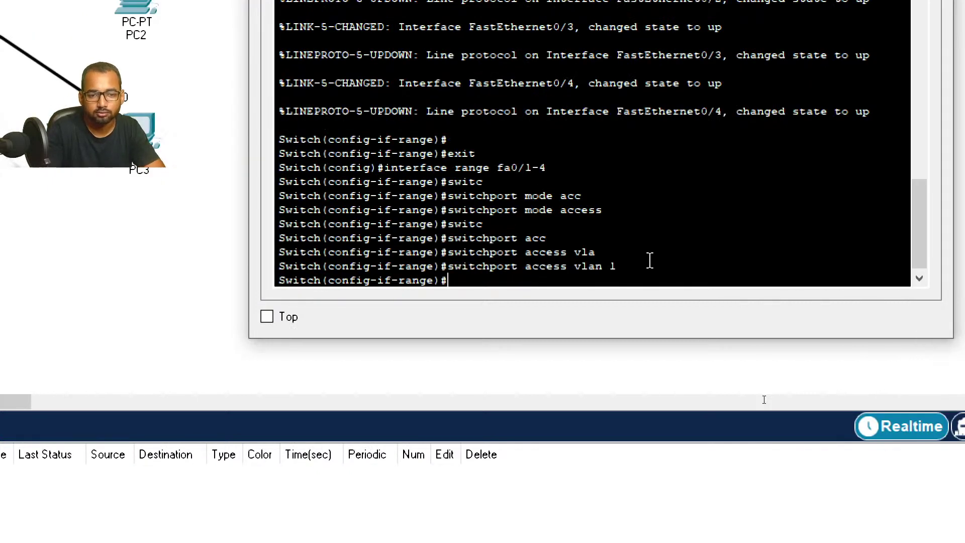
Exit the port range configuration and enter configuration of the switch's VLAN 1 interface.
type("exit")
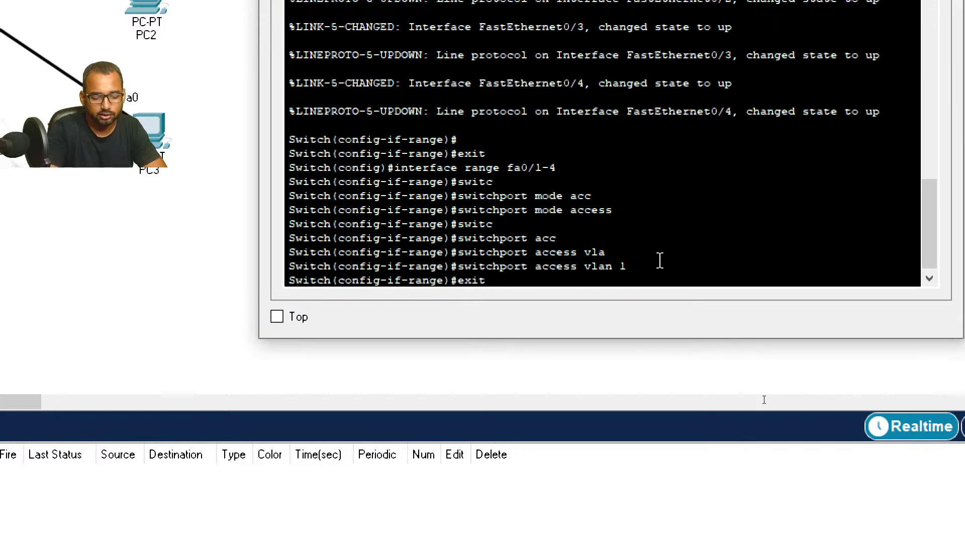
key("Return")
type("interface v")
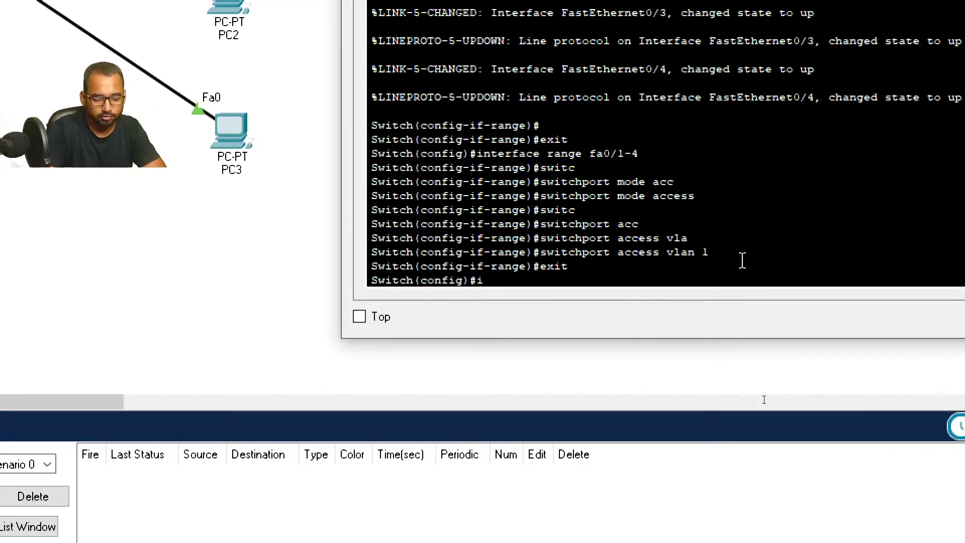
type("lan 1")
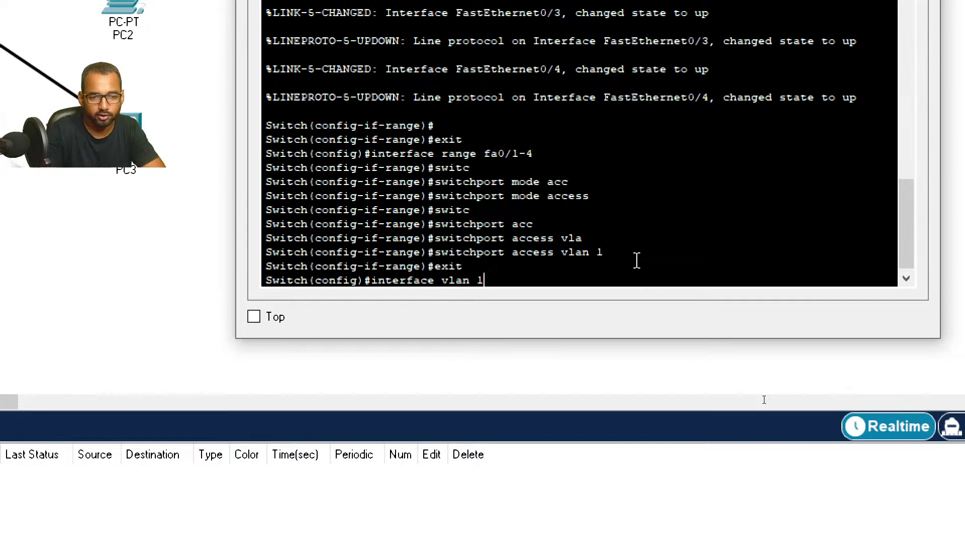
key("Return")
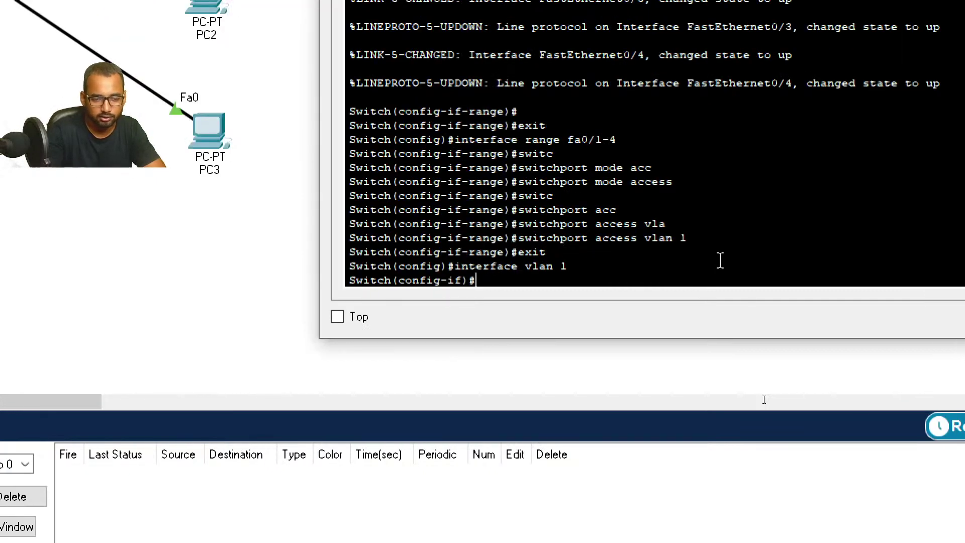
Assign IP address 192.168.1.2 with subnet mask 255.255.255.0 to the switch's VLAN 1 interface.
type("ip a")
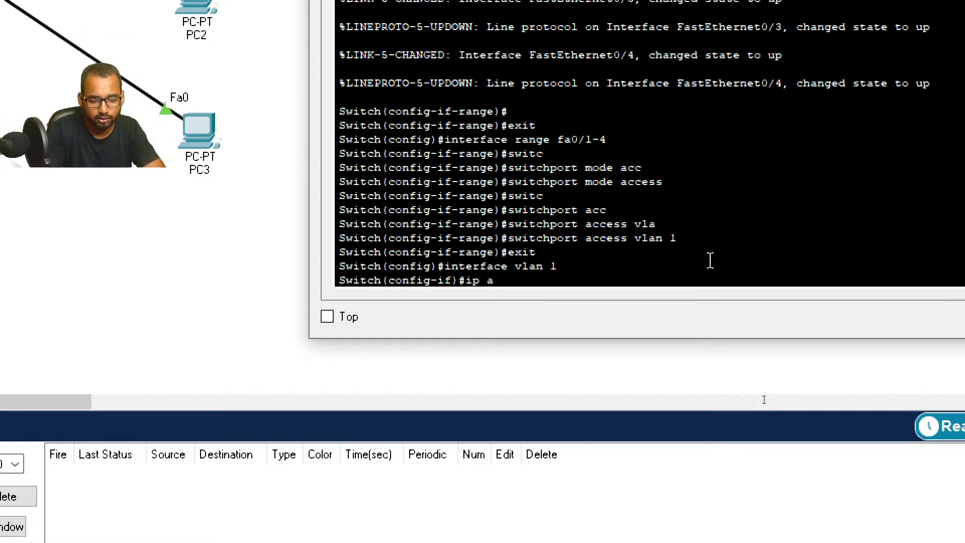
type("dd")
key("Tab")
type("1")
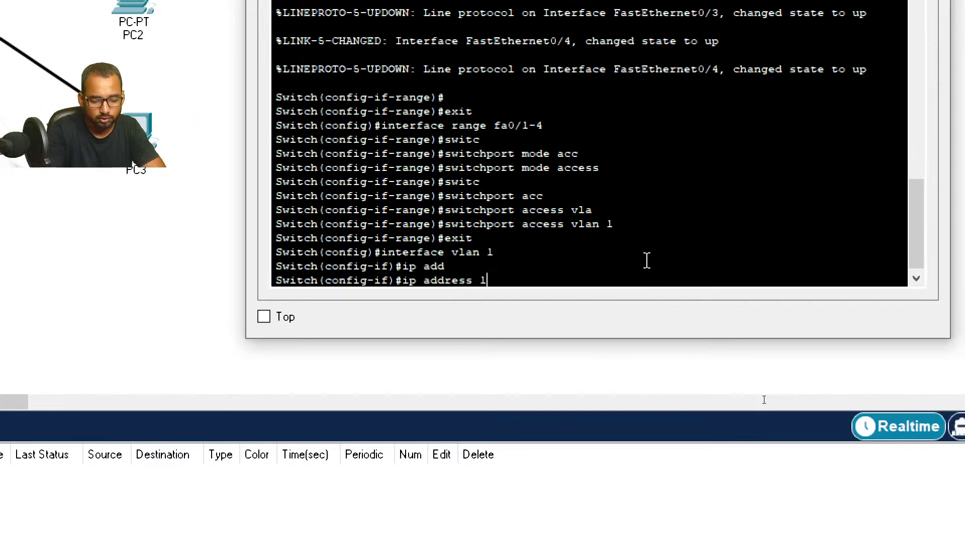
type("92.168.")
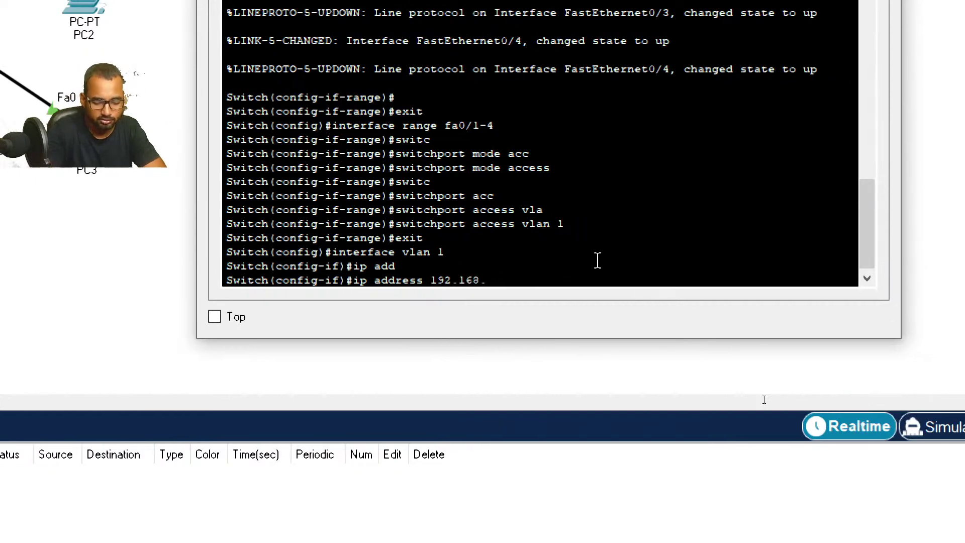
type("1.2")
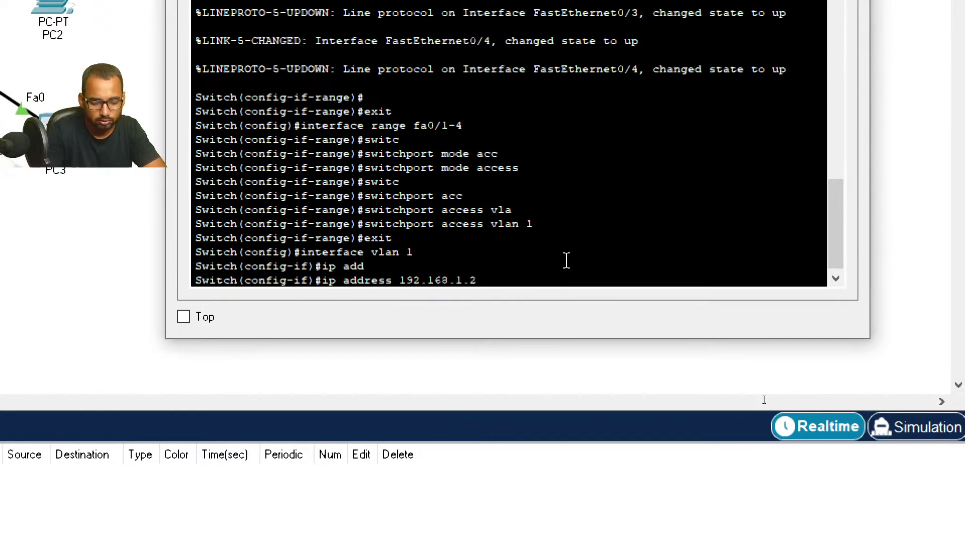
type(" 255.255.255.0")
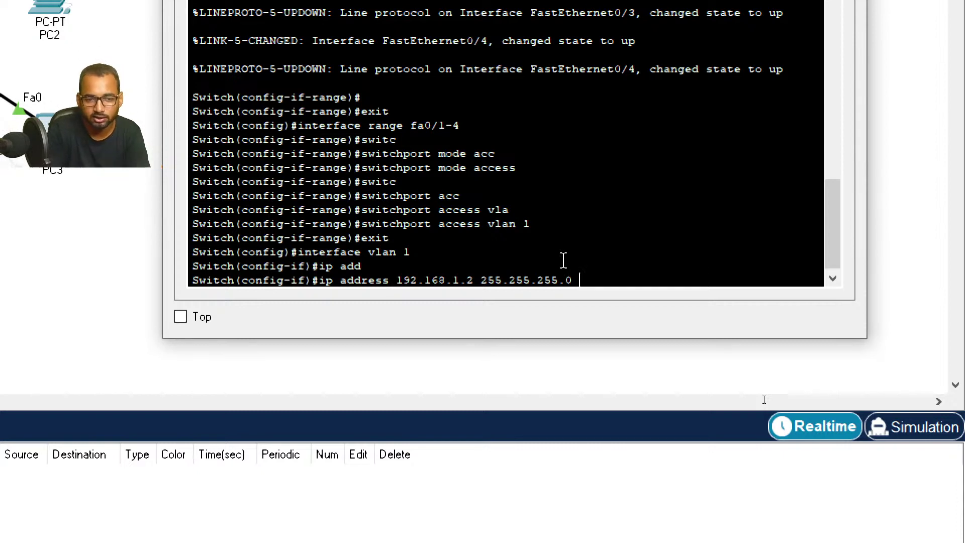
key("Return")
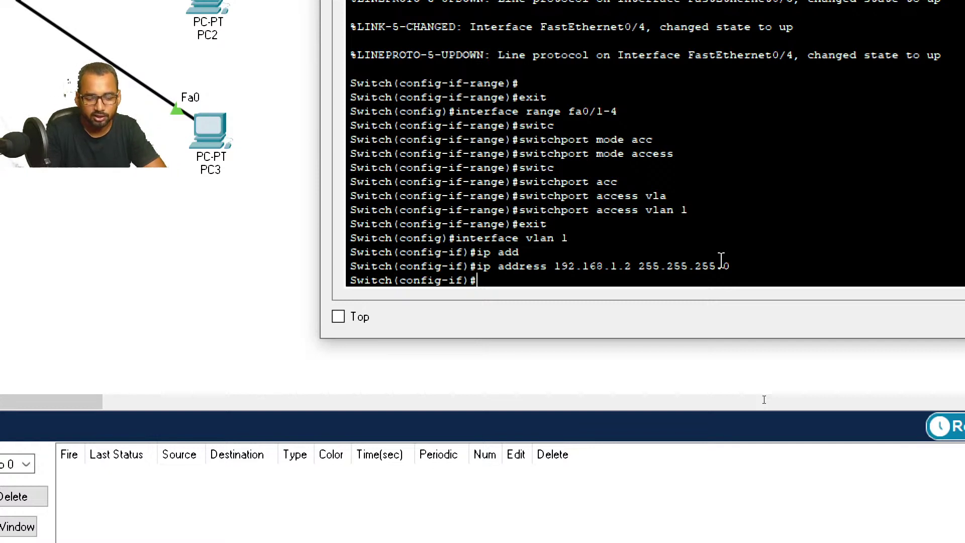
Enable the switch's VLAN 1 interface with the no shut command.
type("no sh")
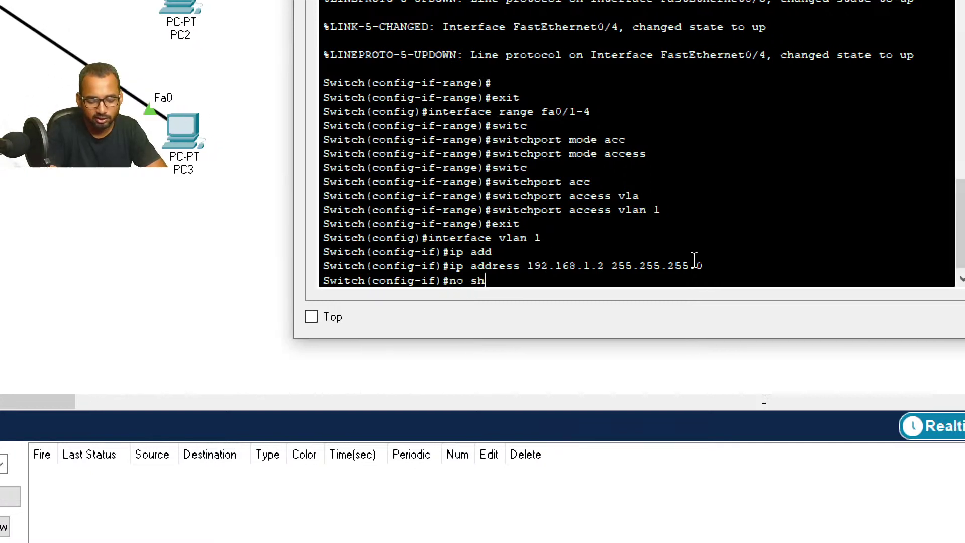
type("ut")
key("Return")
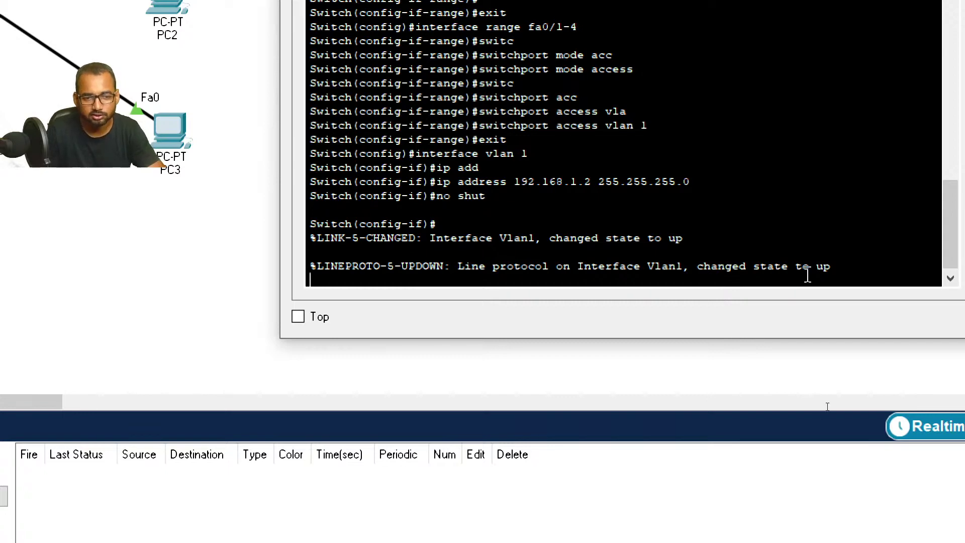
key("Return")
key("Return")
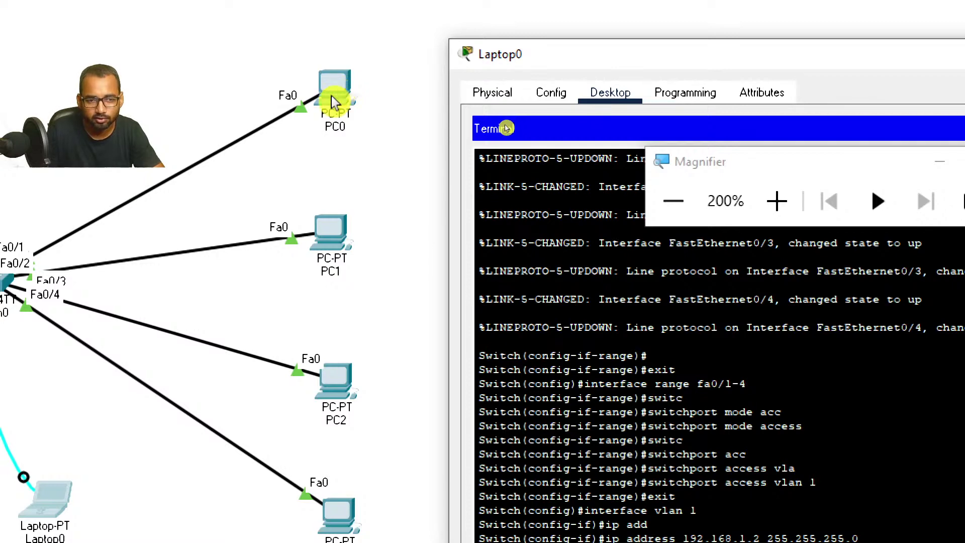
Open PC0's IP configuration and start its static IPv4 address with 192.
left_click(331, 96)
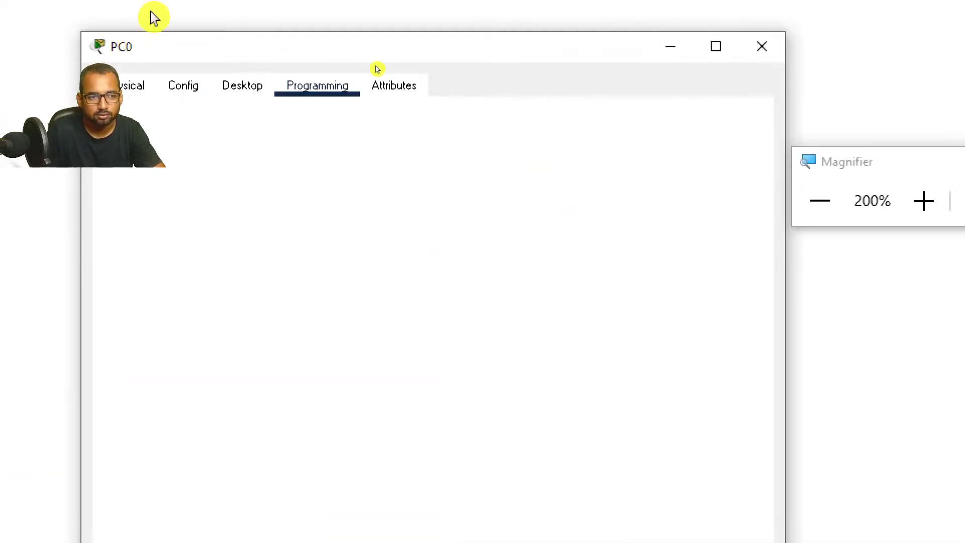
left_click(248, 122)
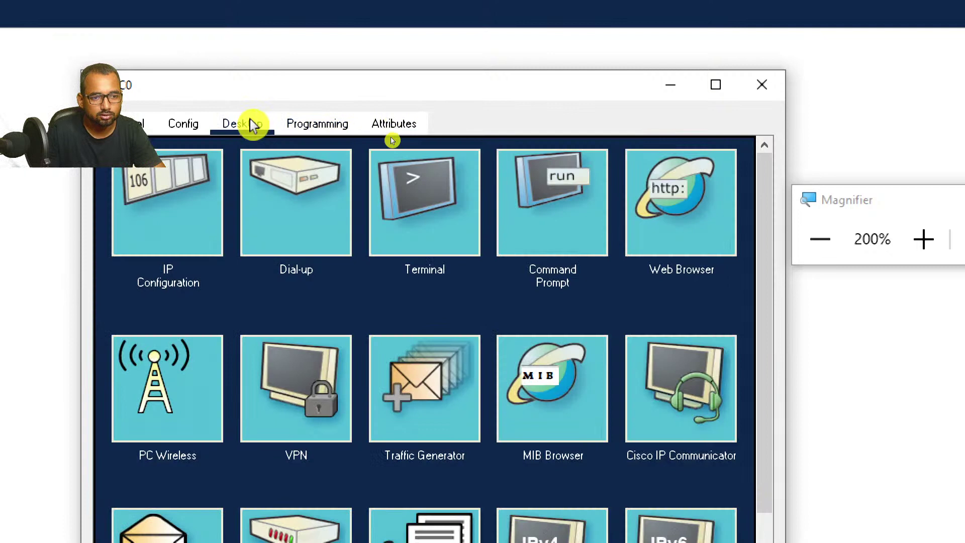
left_click(199, 218)
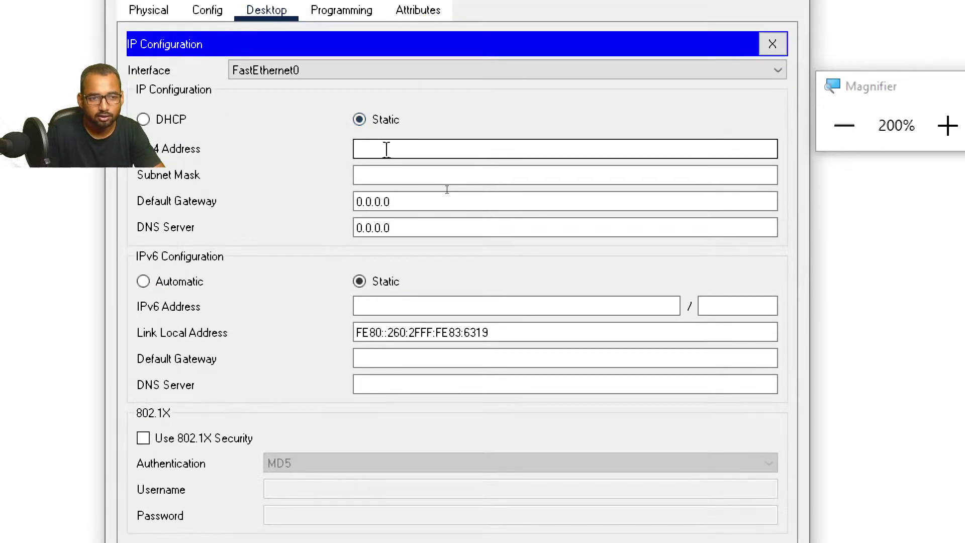
left_click(386, 150)
type("192")
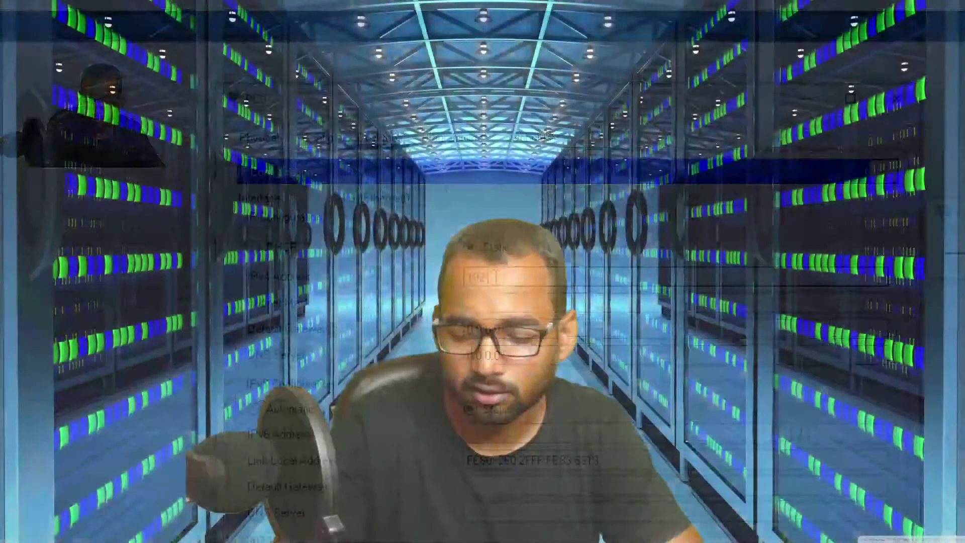
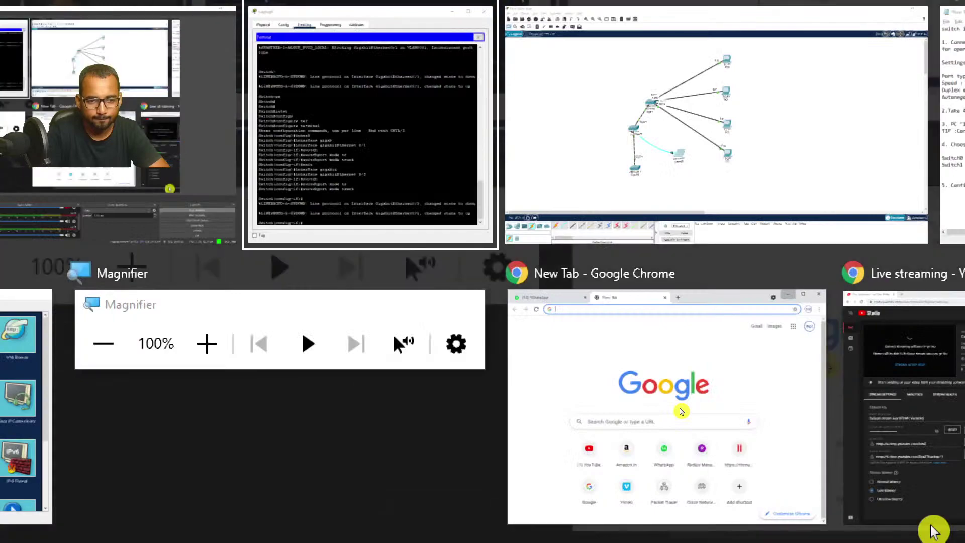
key("alt+Tab")
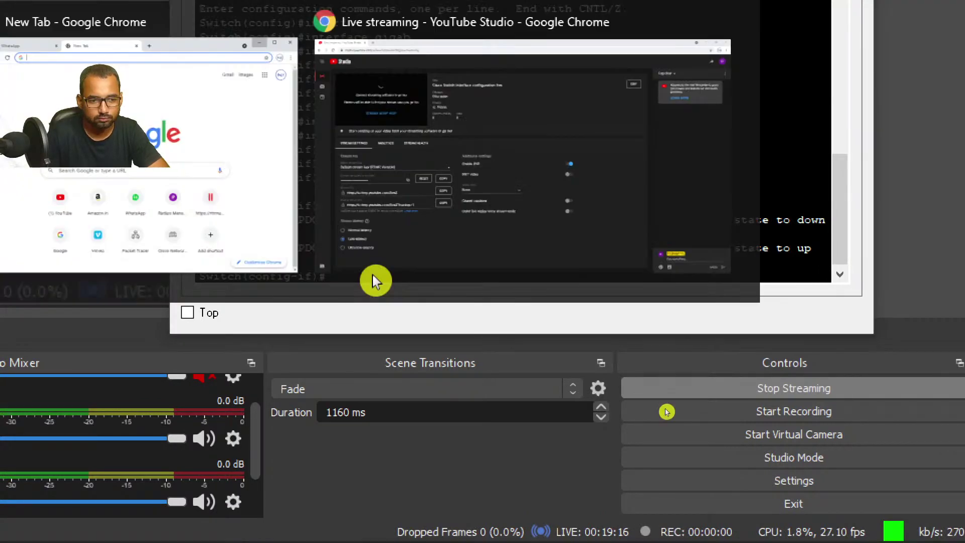
key("alt+Tab")
key("Tab")
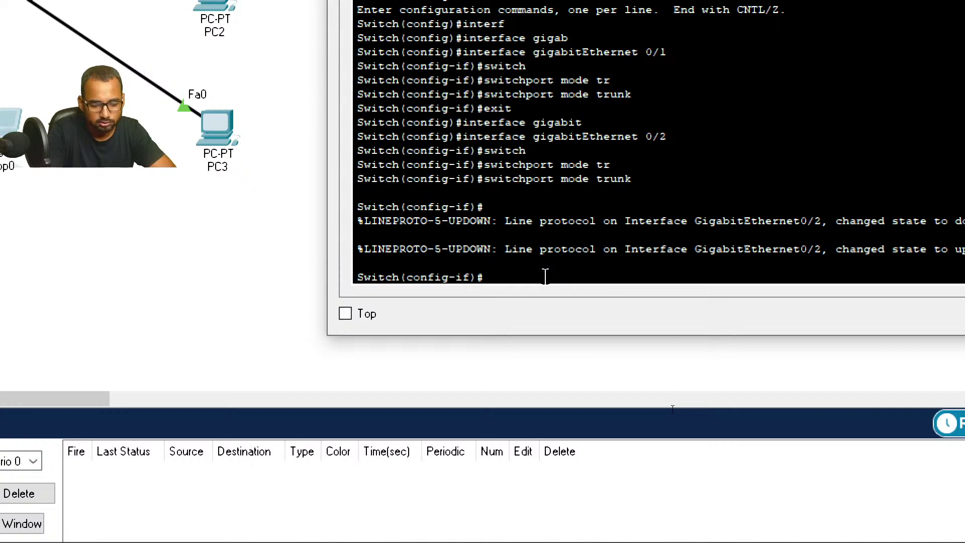
Exit the GigabitEthernet 0/2 interface configuration back to global configuration mode.
type("exit")
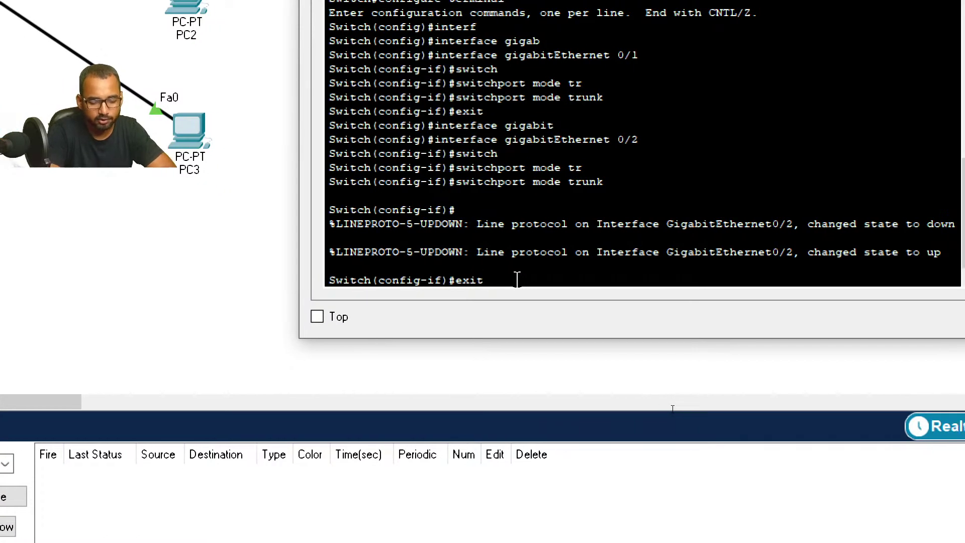
key("Return")
Try to open a VLAN interface using 192.168.1.10 as its identifier.
type("interface")
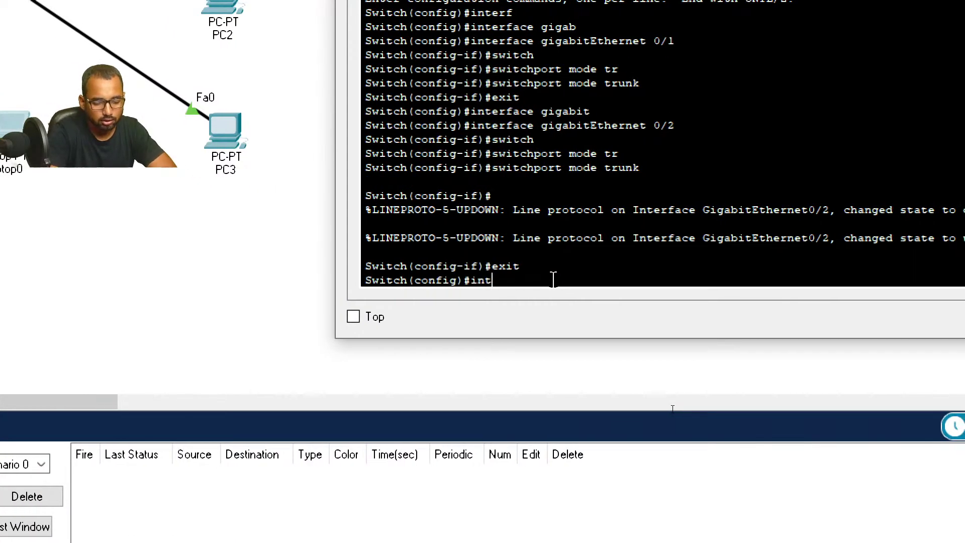
type(" vlan 19")
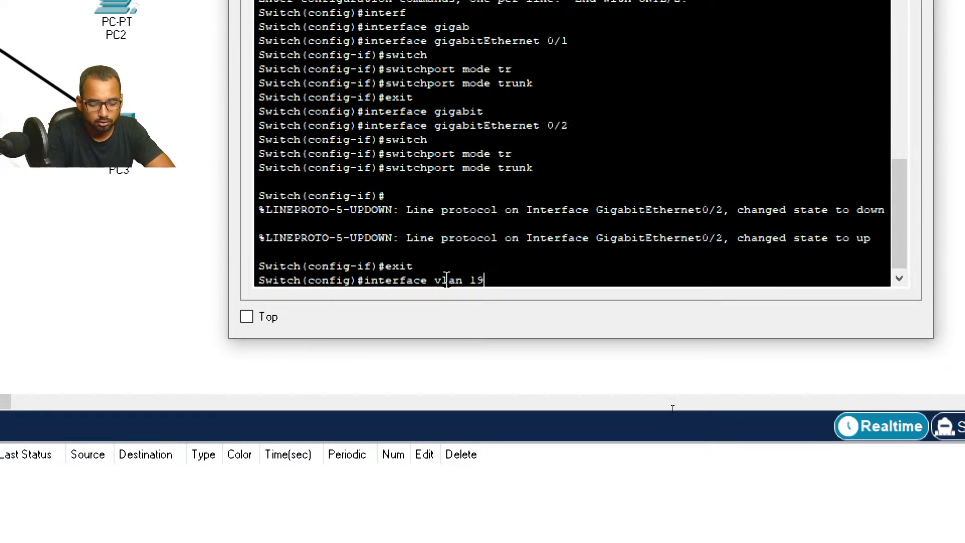
type("2.168.")
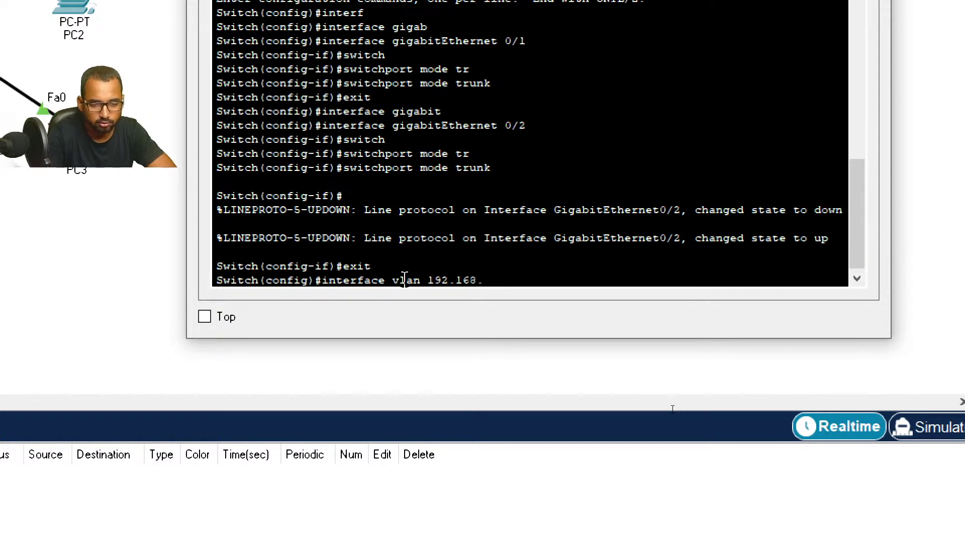
type("1.1")
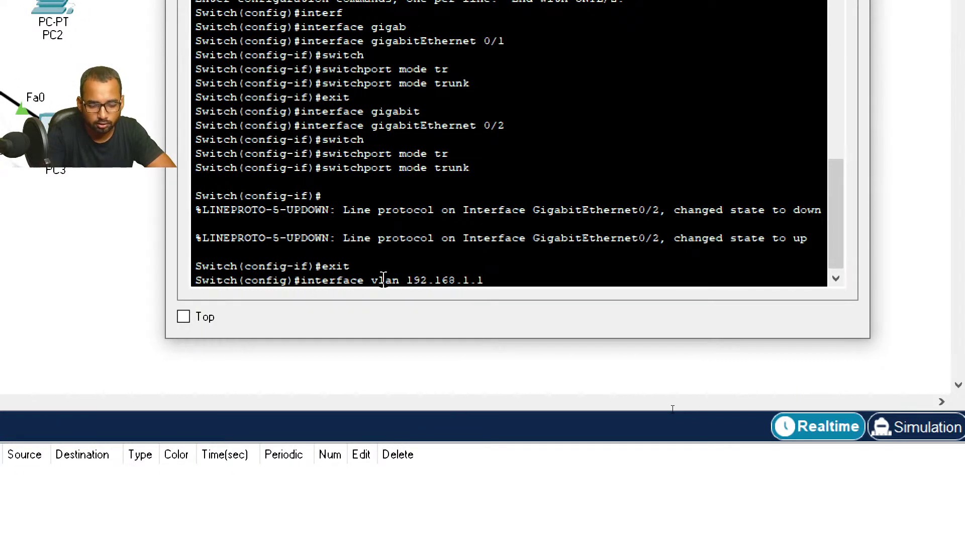
type("0")
key("Return")
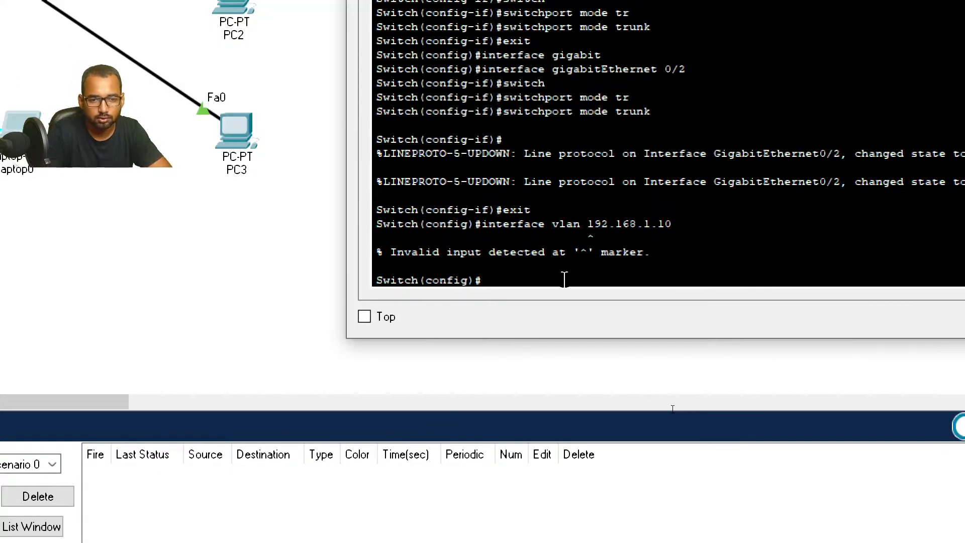
Correct the recalled command to interface vlan 1 and enter that interface's configuration.
key("Up")
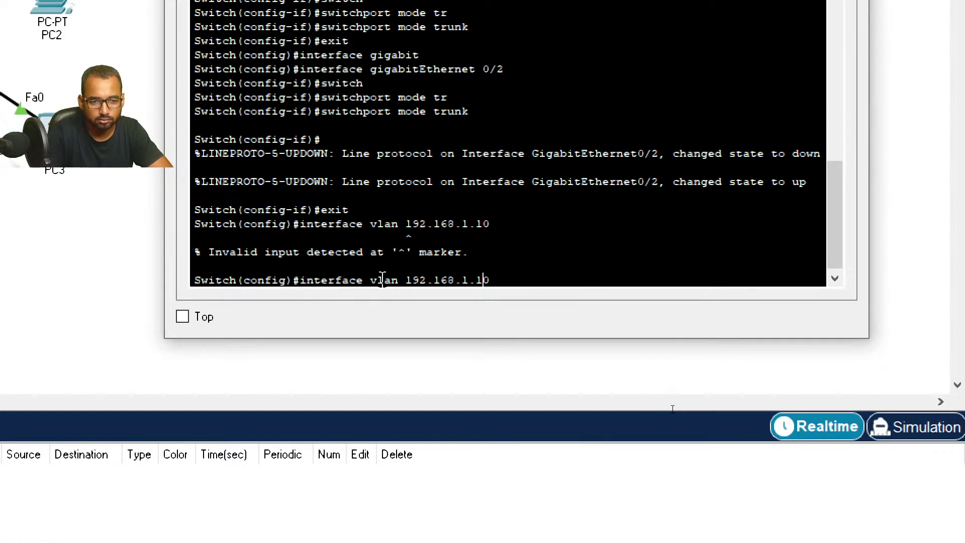
key("BackSpace")
key("BackSpace")
key("BackSpace")
key("BackSpace")
key("BackSpace")
key("BackSpace")
key("BackSpace")
key("BackSpace")
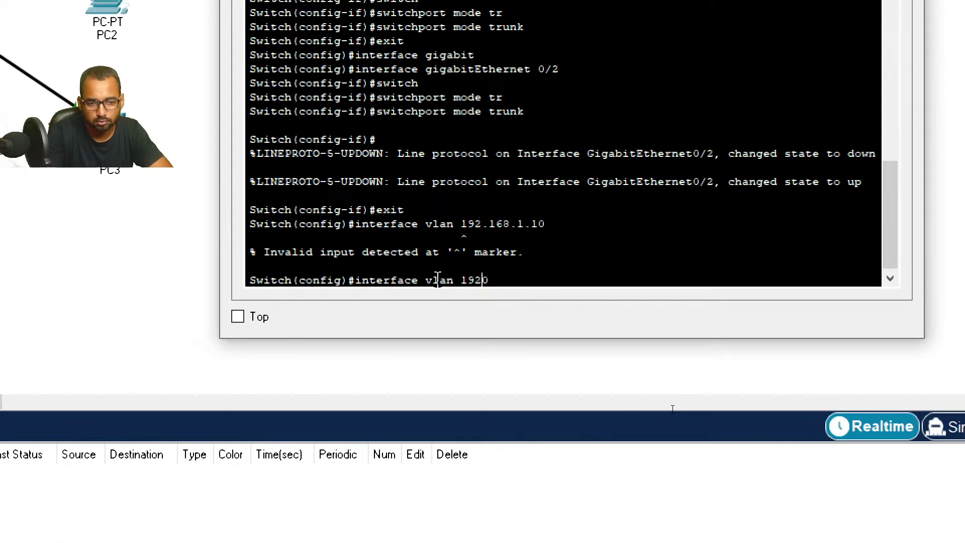
key("BackSpace")
key("BackSpace")
key("BackSpace")
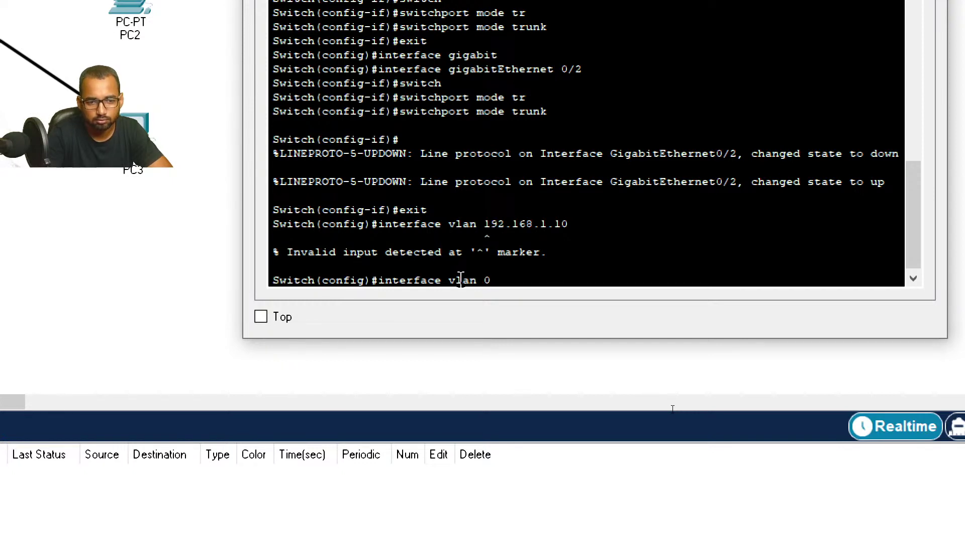
type("1")
key("Return")
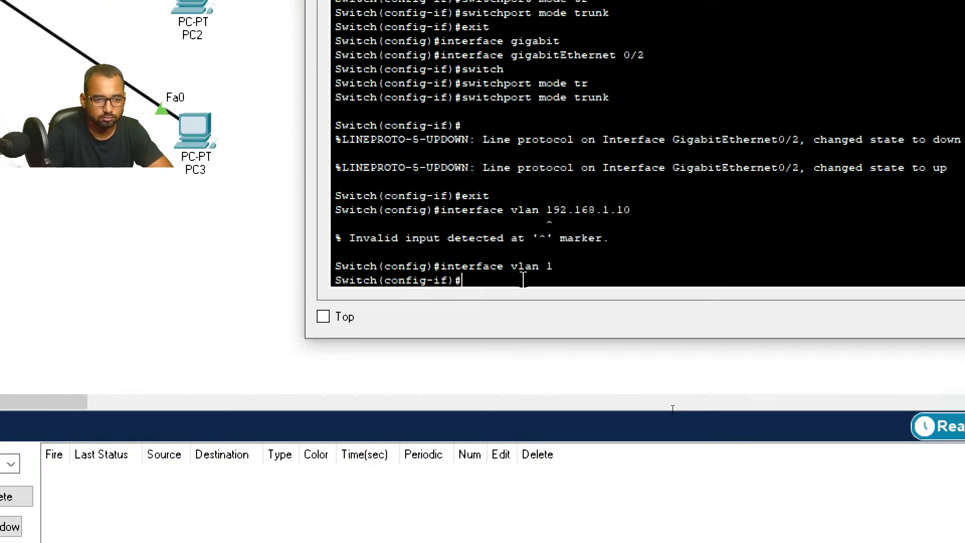
Try to assign IP address 192.168.1.10 to the VLAN 1 interface without a subnet mask.
type("ip add")
key("Tab")
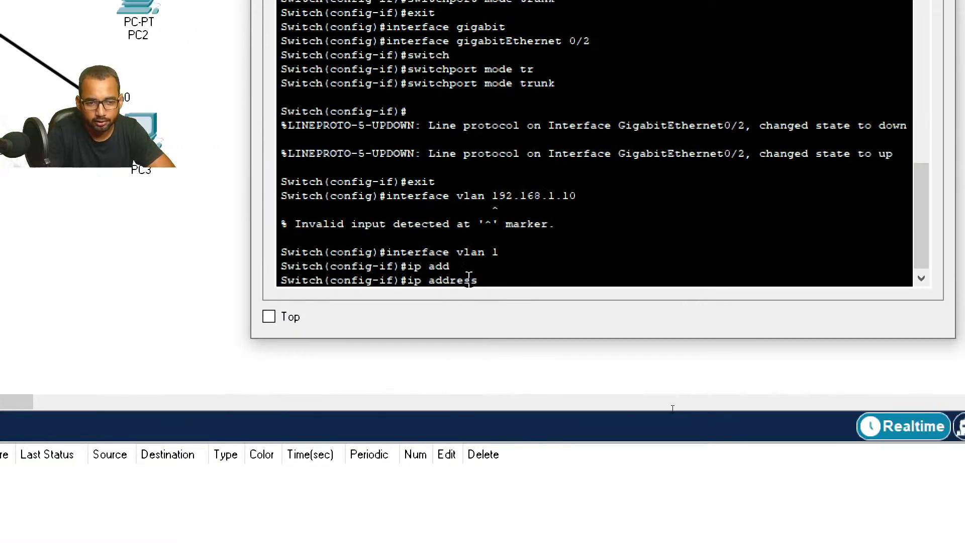
type("192.168")
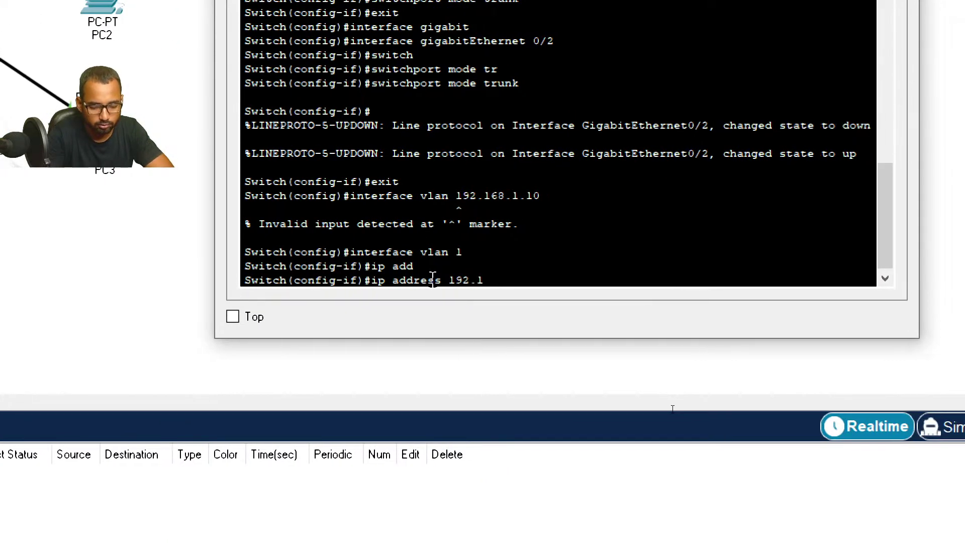
type(".1.")
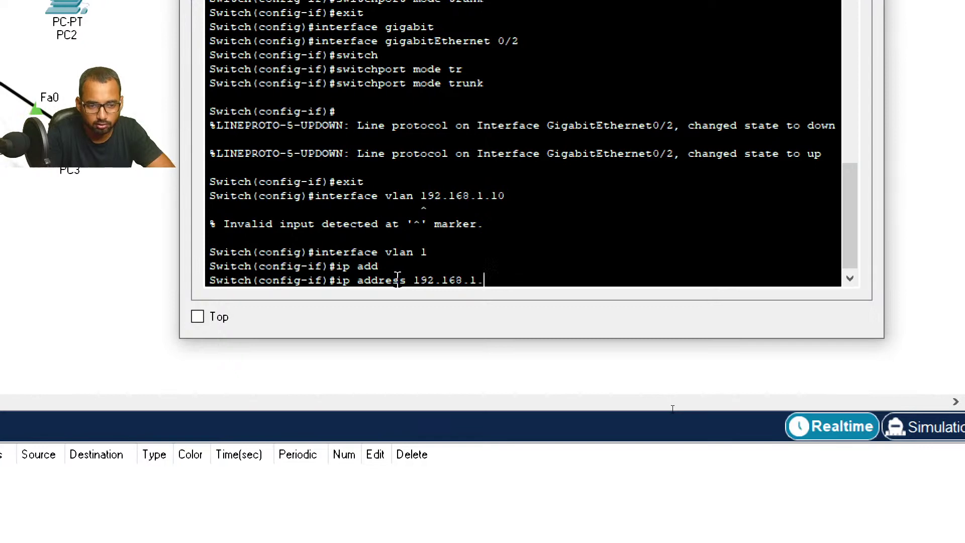
type("10")
key("Return")
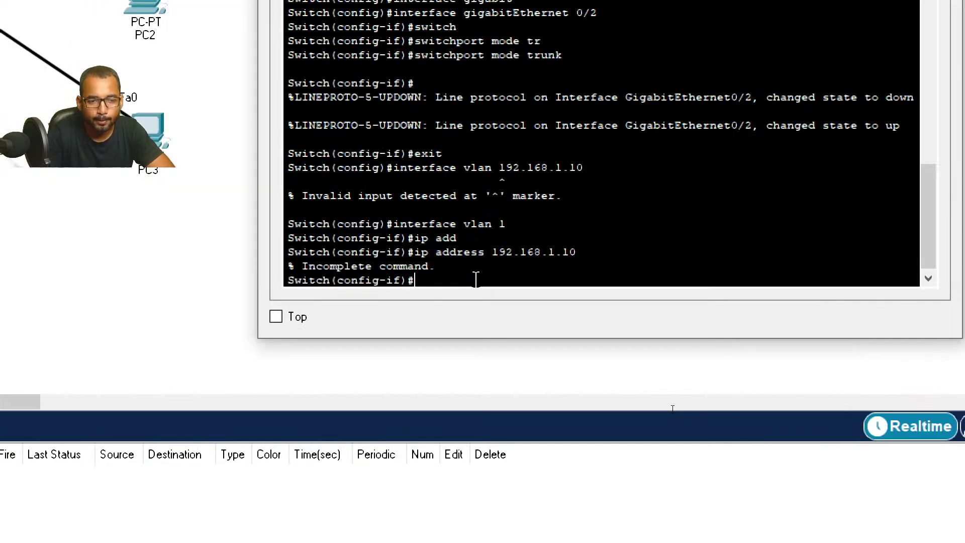
Assign 192.168.1.10 with subnet mask 255.255.255.0 to the VLAN 1 interface and exit its configuration.
key("Up")
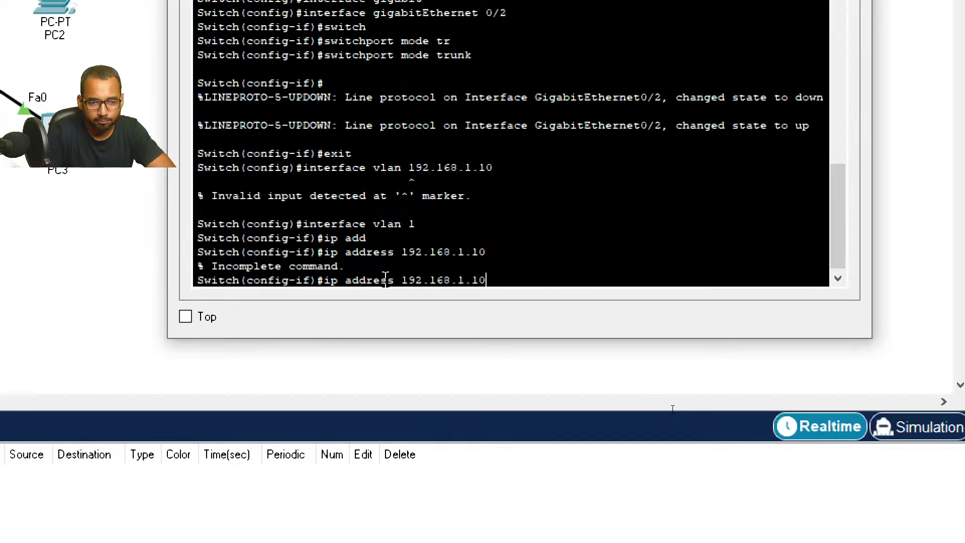
type("255.255.255")
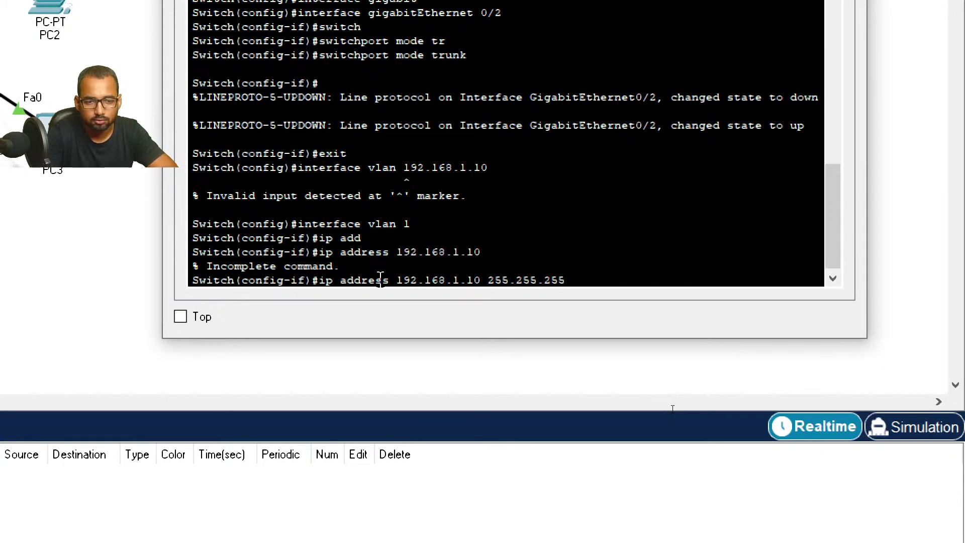
type(".0")
key("Return")
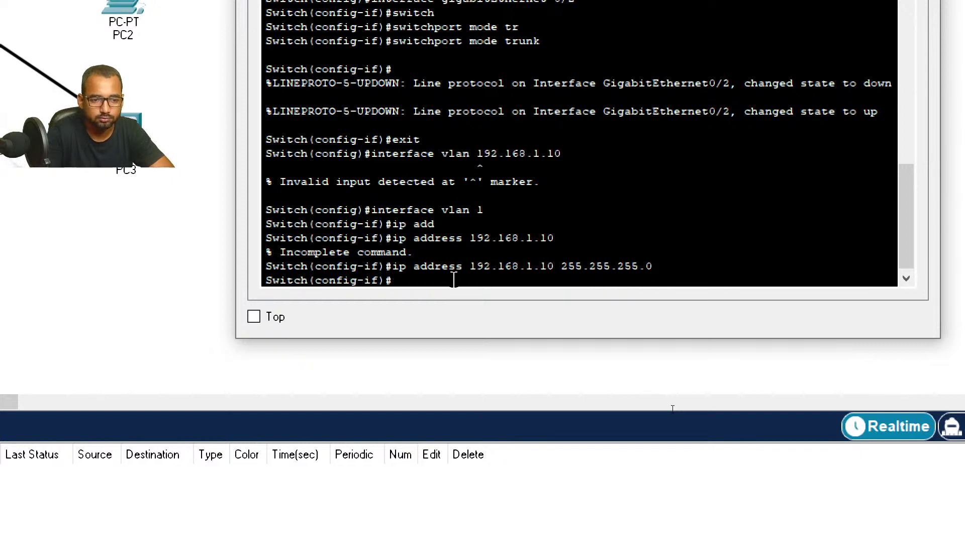
type("exit")
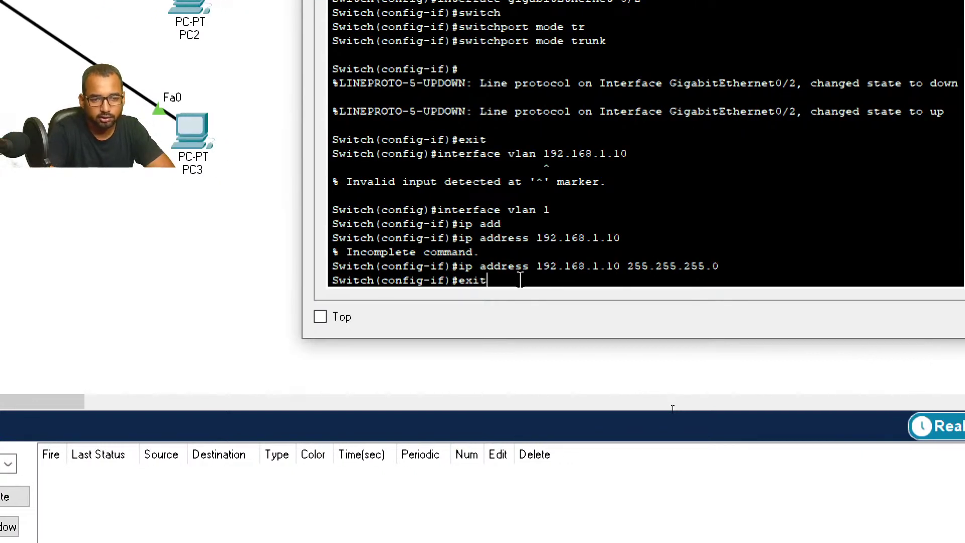
key("Return")
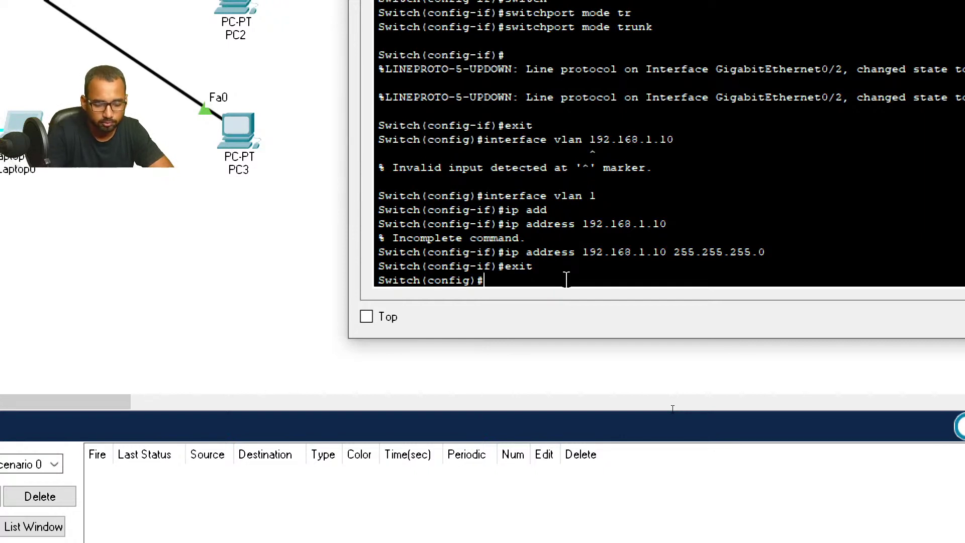
Ping 192.168.1.2 from the switch's global configuration mode to test connectivity.
type("do ping ")
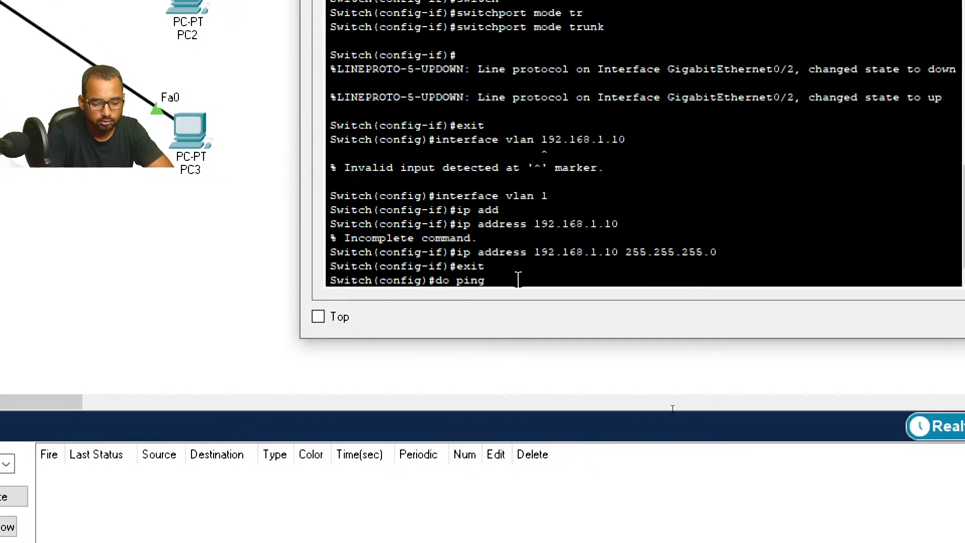
type("192.168")
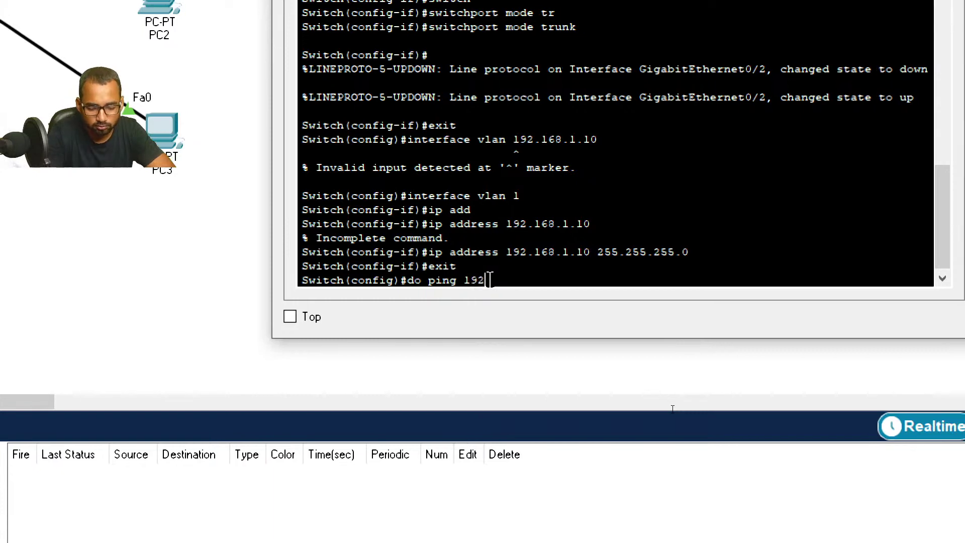
type(".1.2")
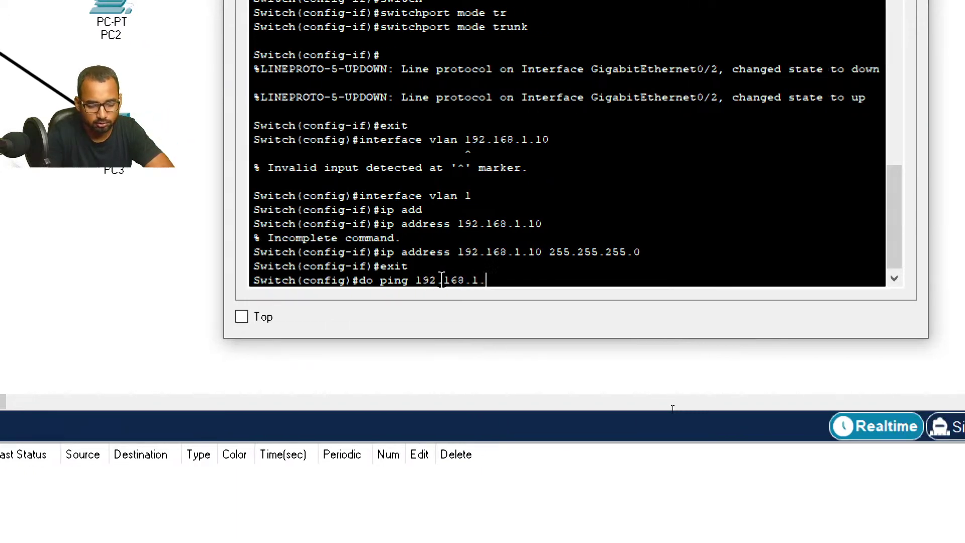
key("Return")
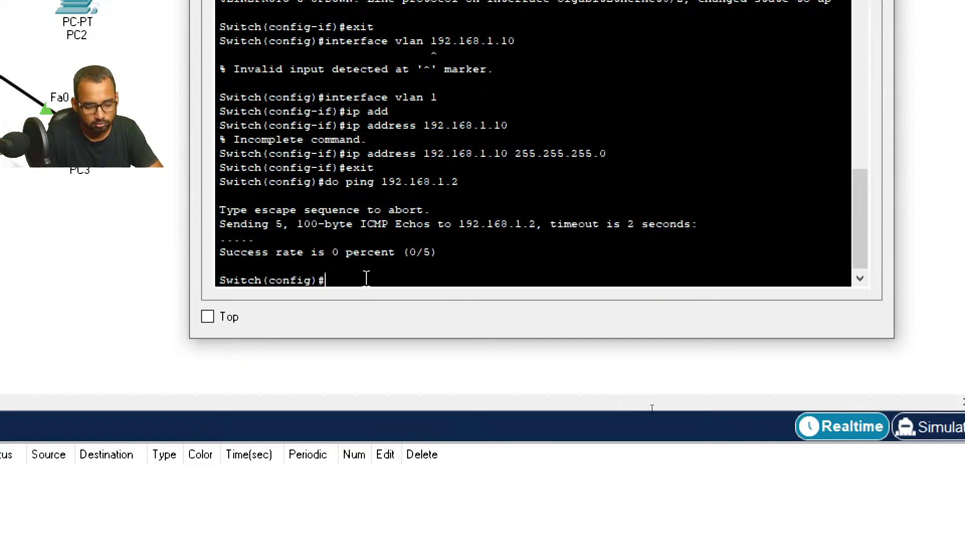
Enter the VLAN 1 interface configuration and enable the interface with no shut.
type("inter")
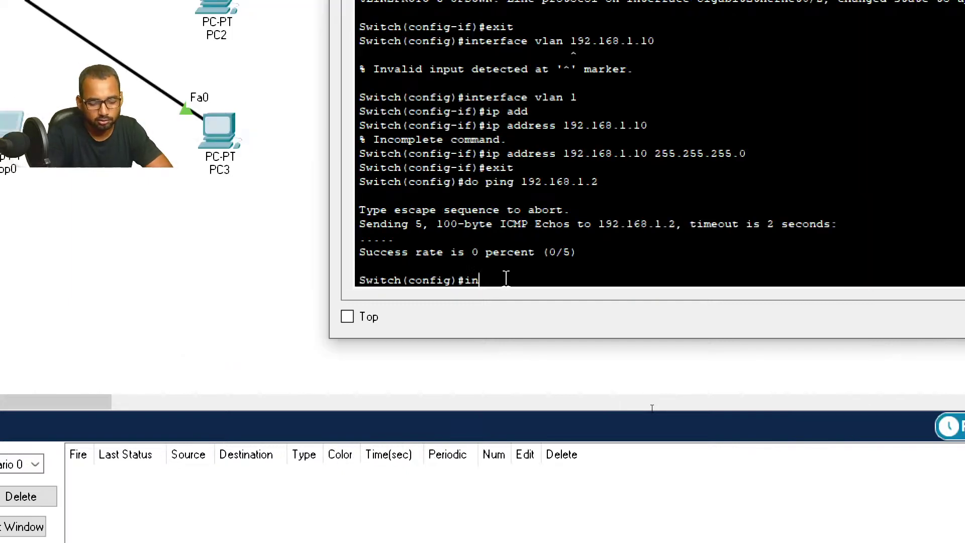
key("Tab")
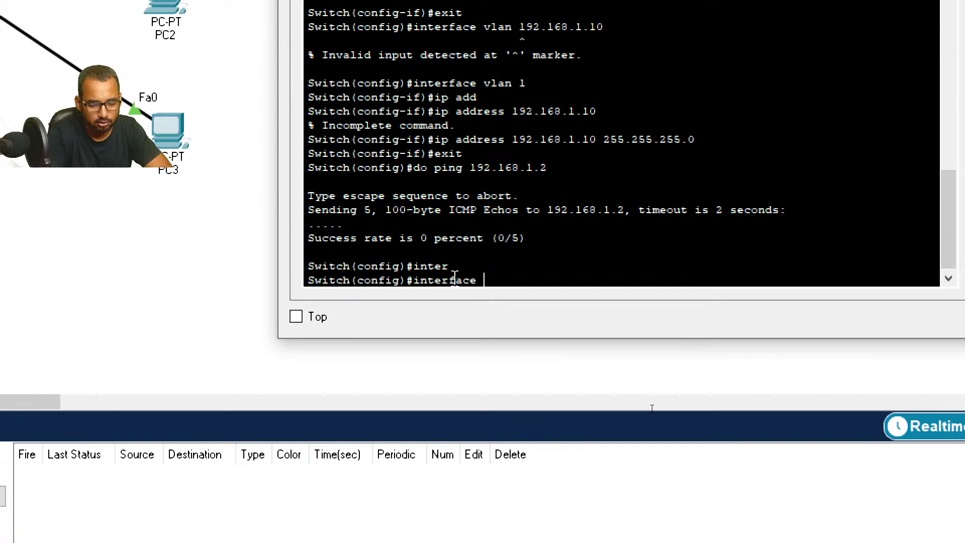
type("vlan 1")
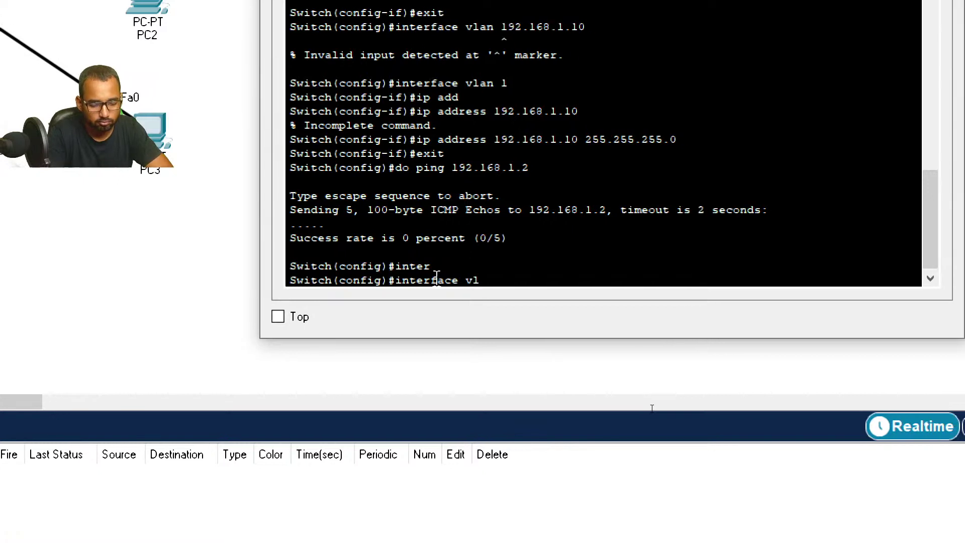
key("Return")
type("no shut")
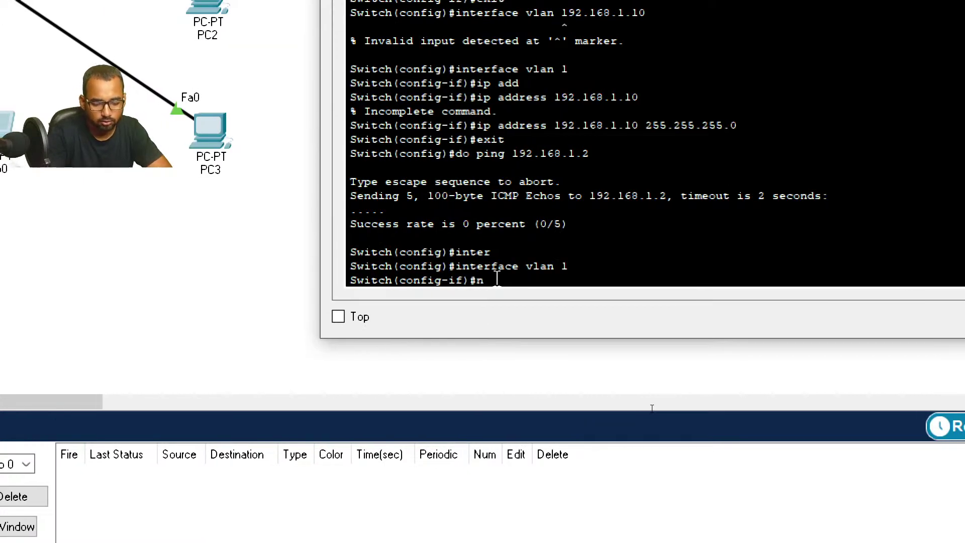
key("Return")
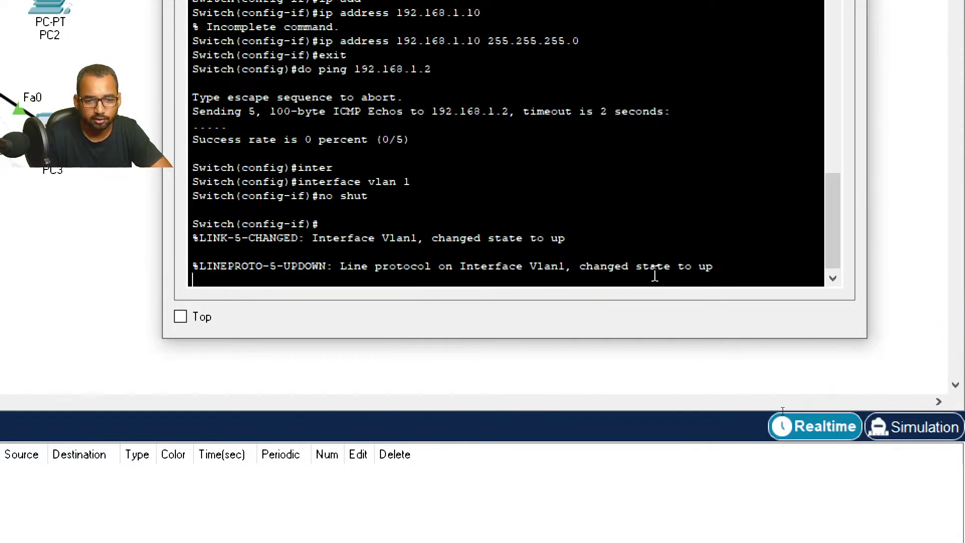
key("Return")
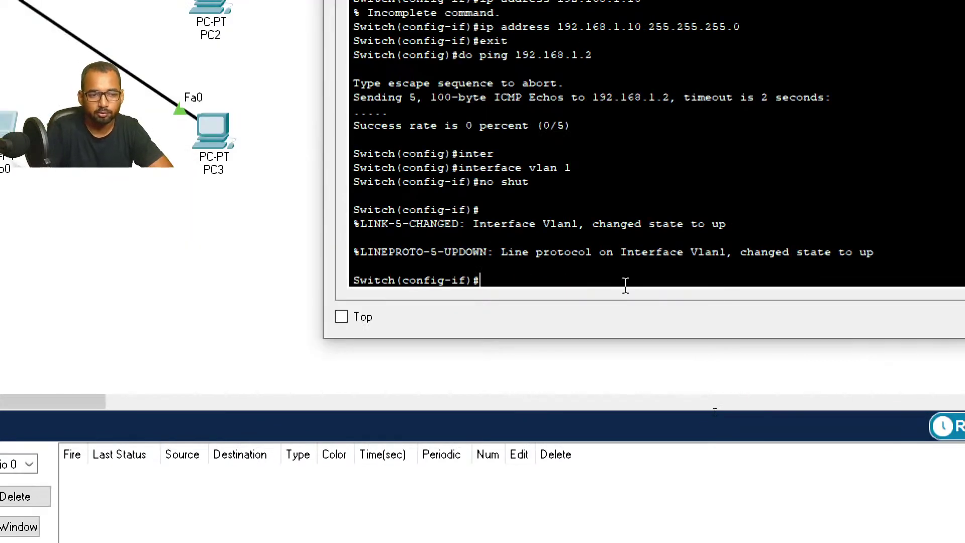
Ping 192.168.1.2 again from the VLAN 1 interface configuration and highlight the round-trip statistics.
type("do ping")
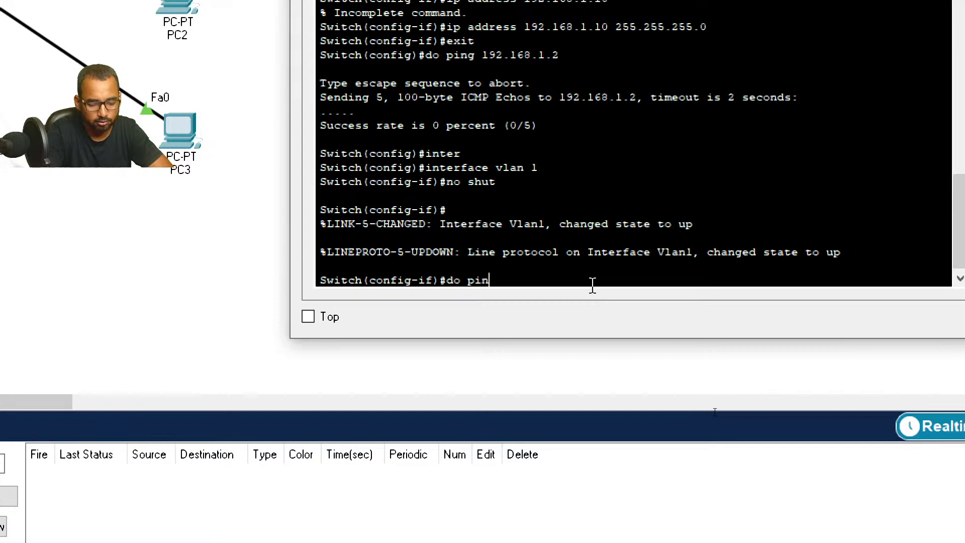
type(" 192.16")
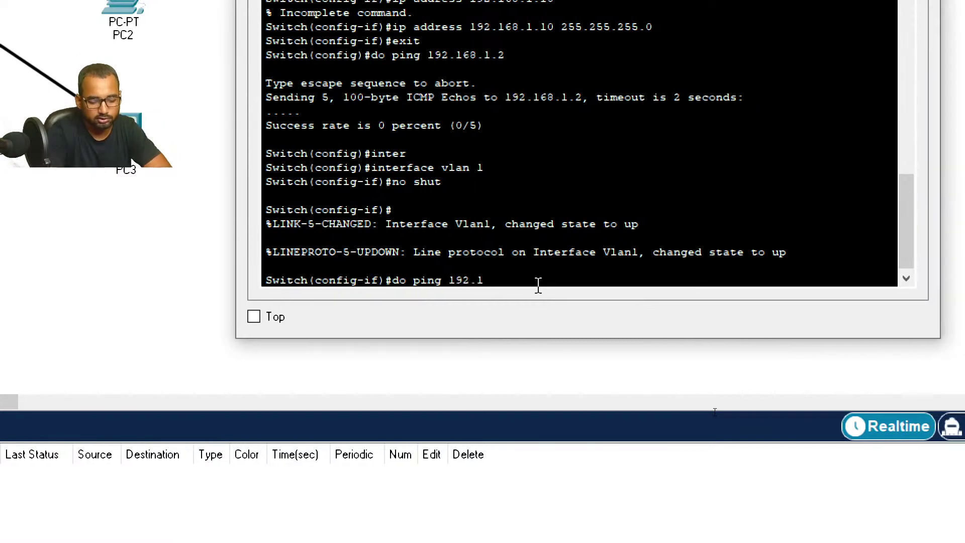
type("8.1.2")
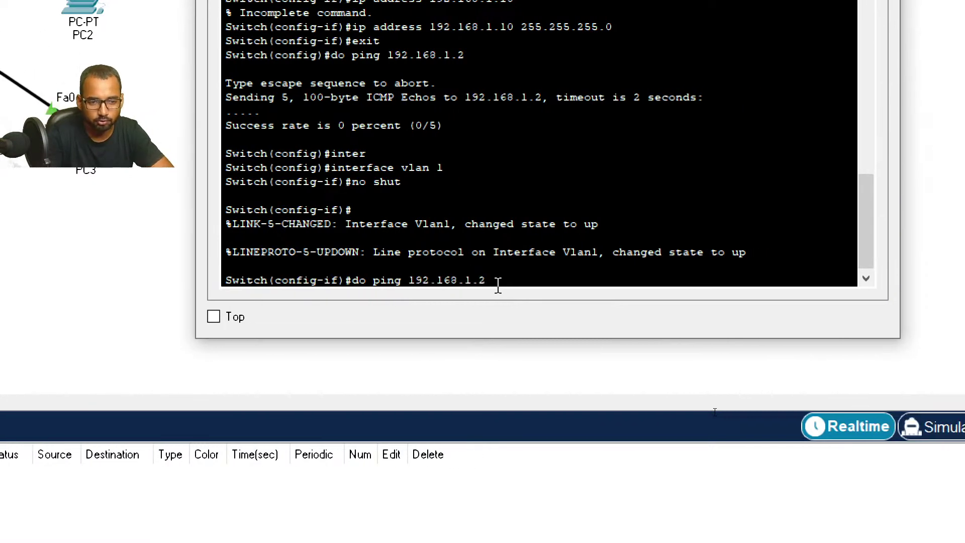
key("Return")
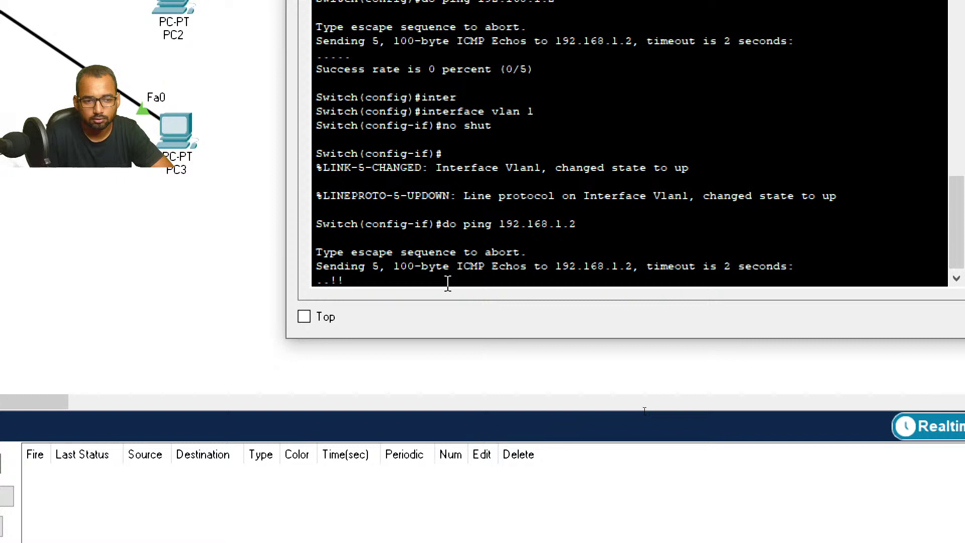
left_click_drag(639, 250, 792, 258)
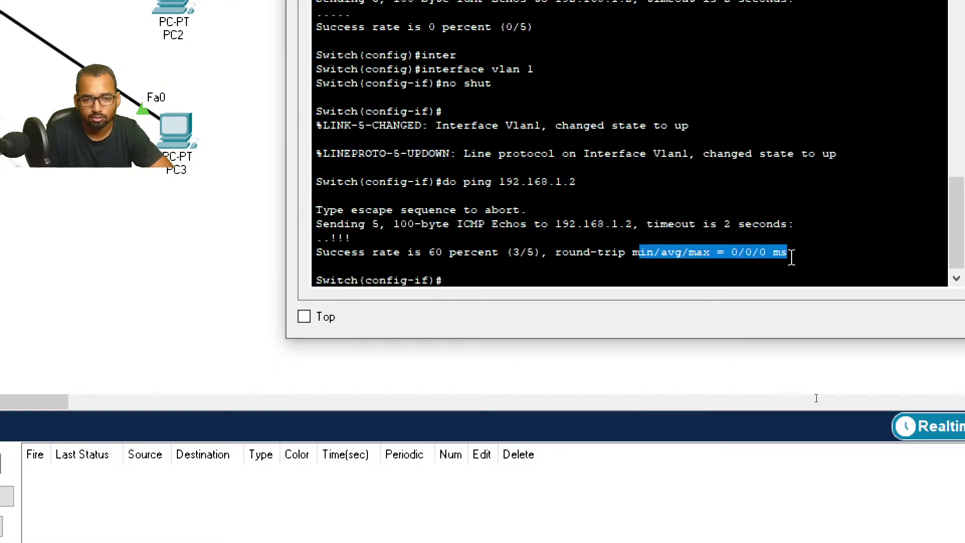
left_click(494, 281)
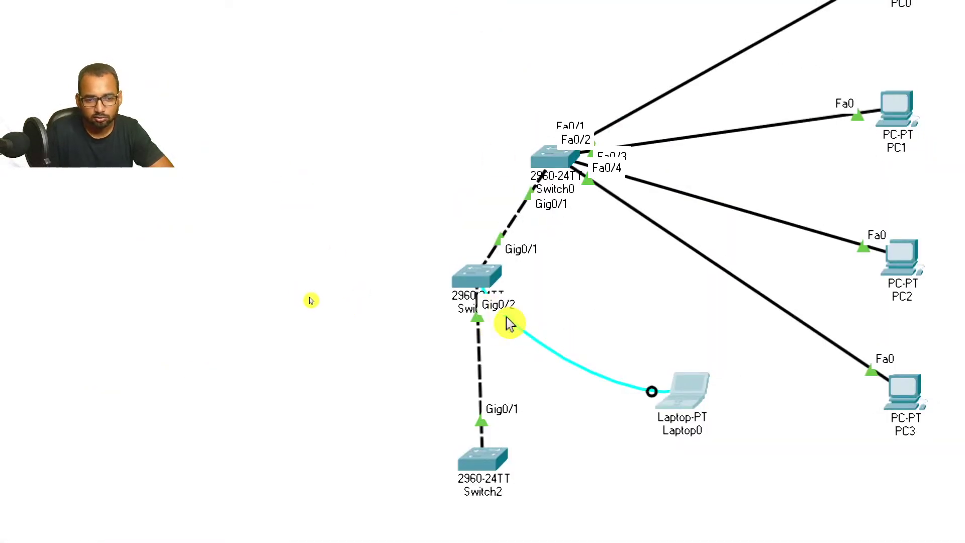
Move the middle switch up beside Switch0 and reposition Laptop0 above and to the left of that switch.
mouse_move(484, 291)
left_mouse_down()
mouse_move(491, 333)
mouse_move(475, 285)
left_mouse_up()
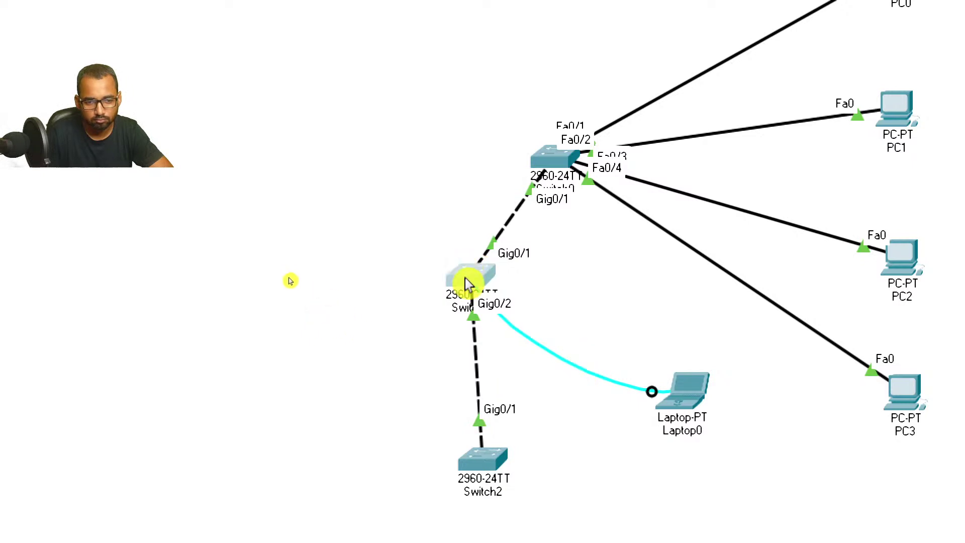
left_click_drag(466, 278, 438, 200)
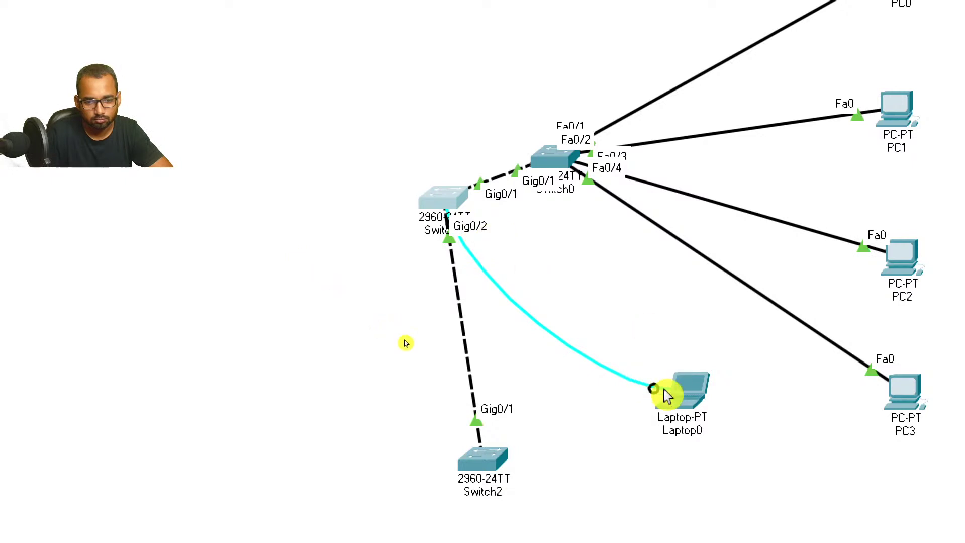
left_click_drag(668, 392, 716, 352)
left_click_drag(700, 408, 366, 129)
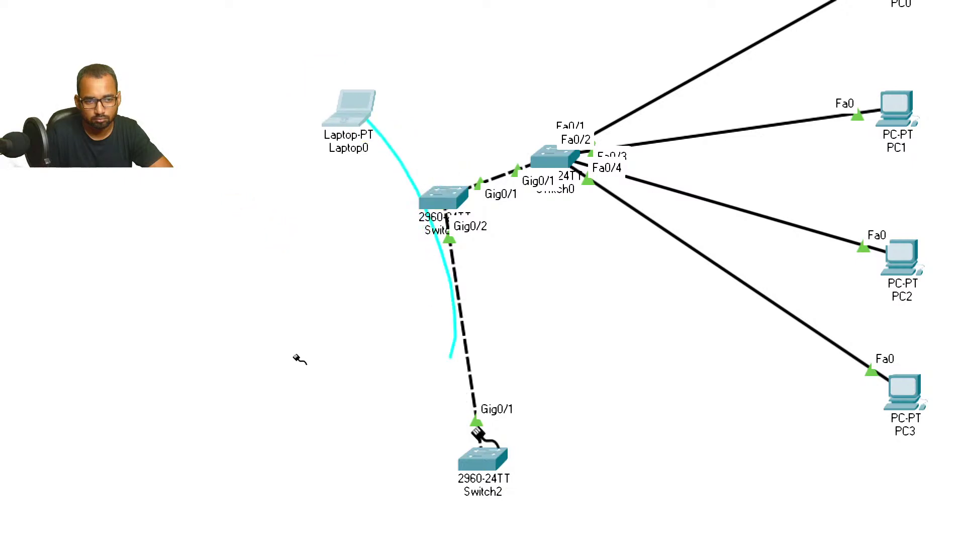
Reconnect Laptop0's console cable to the Console port of Switch2 and place the laptop between Switch2 and PC3.
left_click(490, 462)
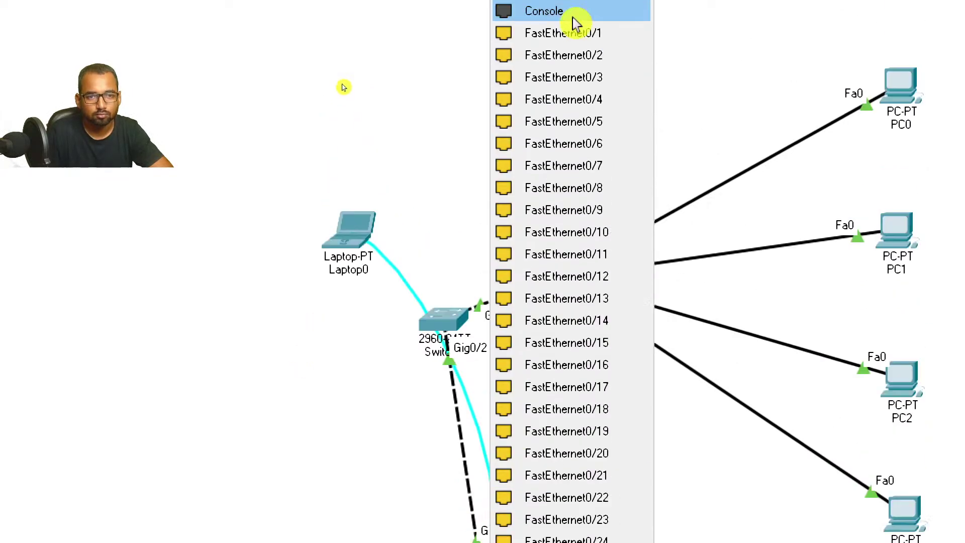
left_click(550, 20)
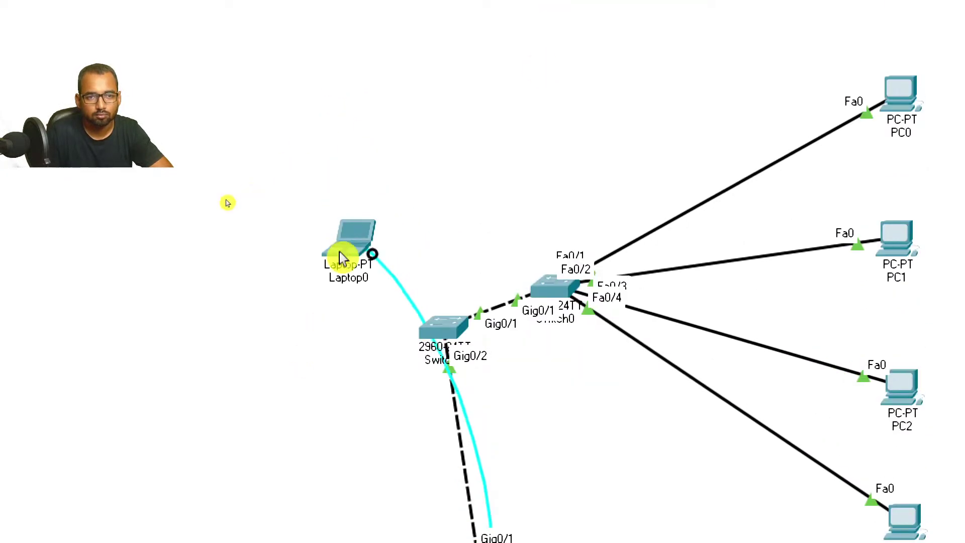
left_click_drag(340, 253, 643, 476)
left_click_drag(614, 440, 613, 441)
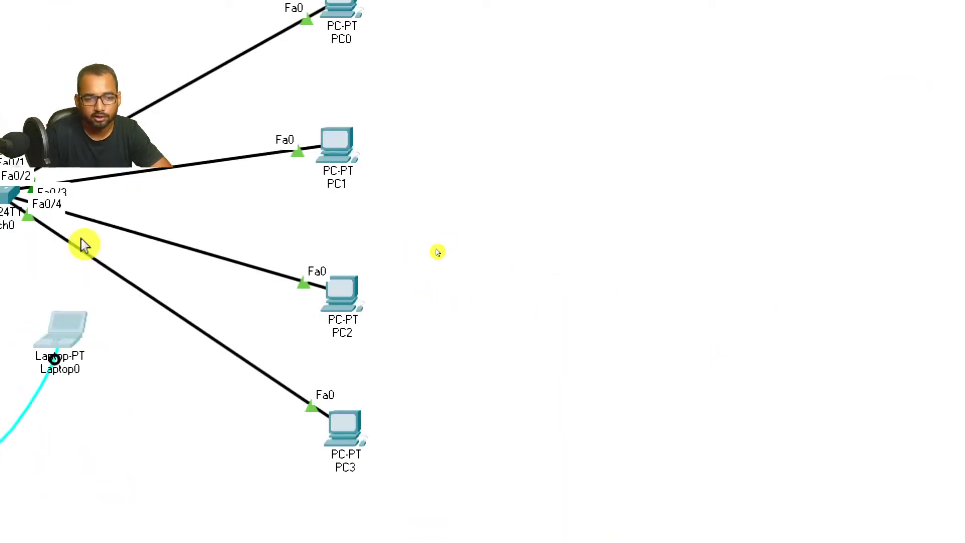
Close Laptop0's old terminal session and open a new one to Switch2 with 9600 bits per second, 8 data bits and no parity.
left_click(63, 332)
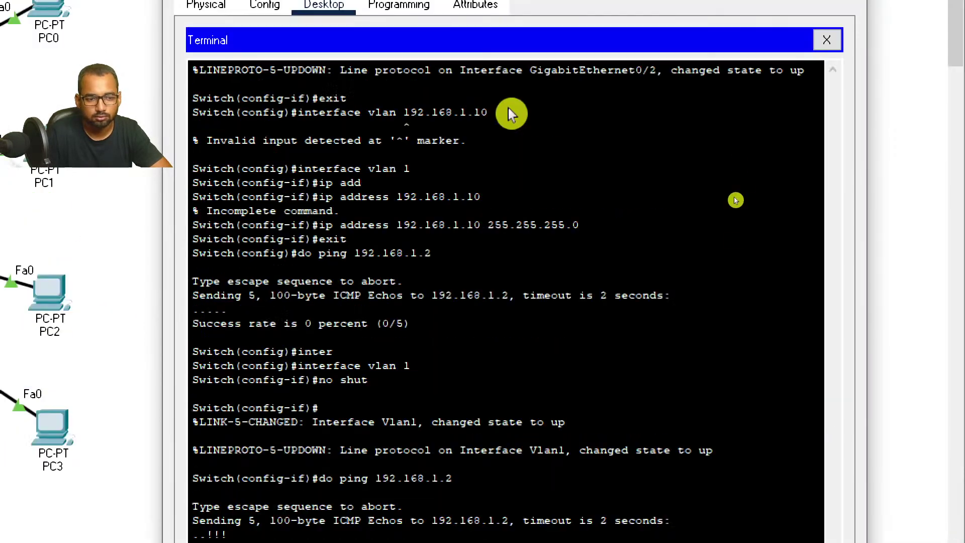
left_click(828, 71)
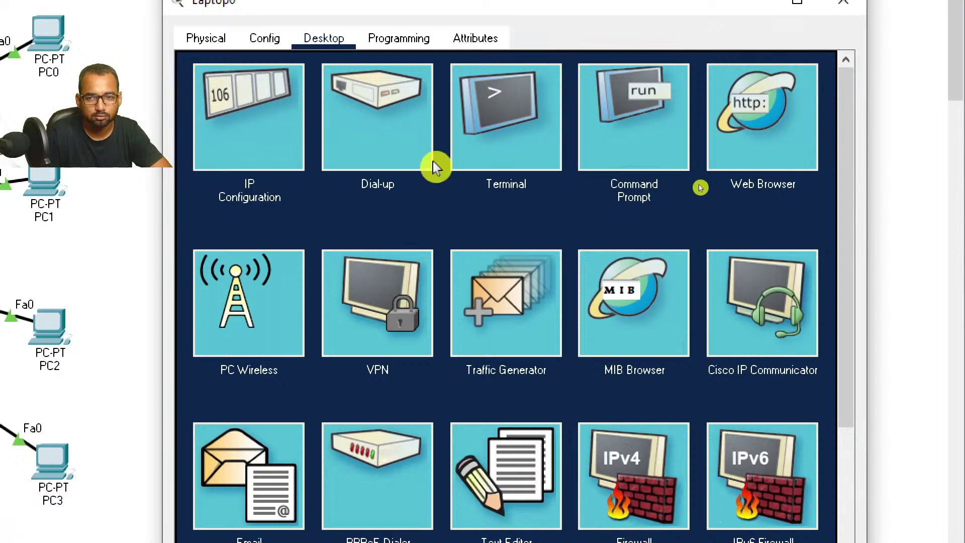
left_click(471, 145)
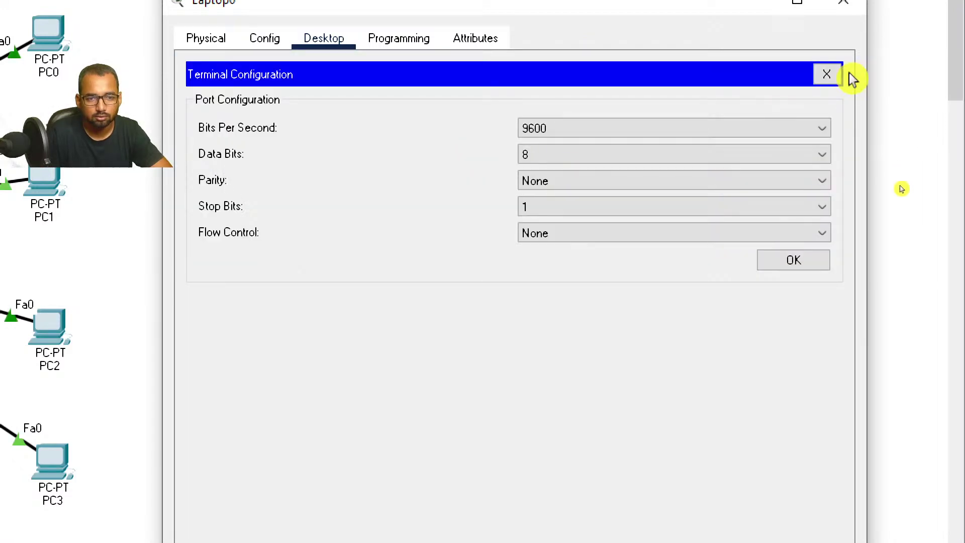
left_click(785, 270)
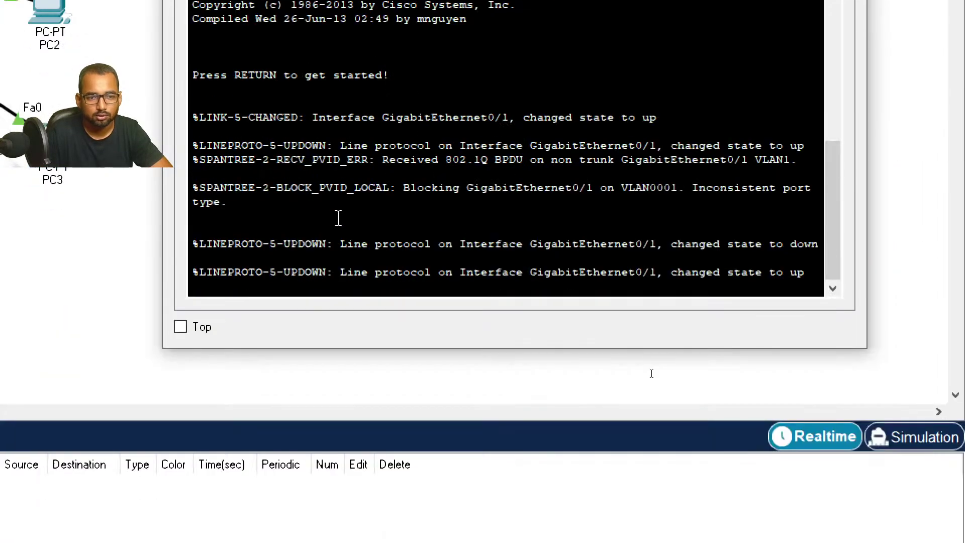
Start the command line on Switch2 and enter privileged EXEC mode with en.
key("Return")
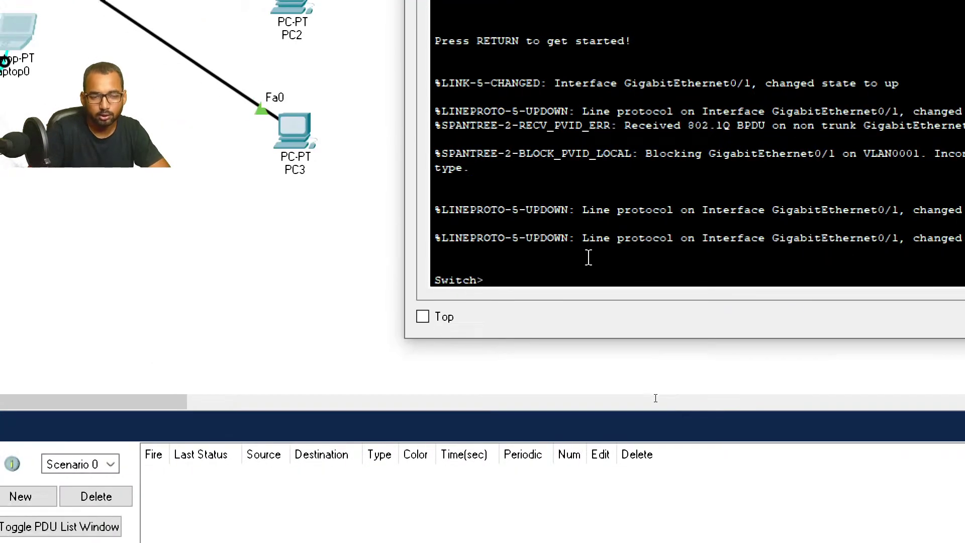
key("Return")
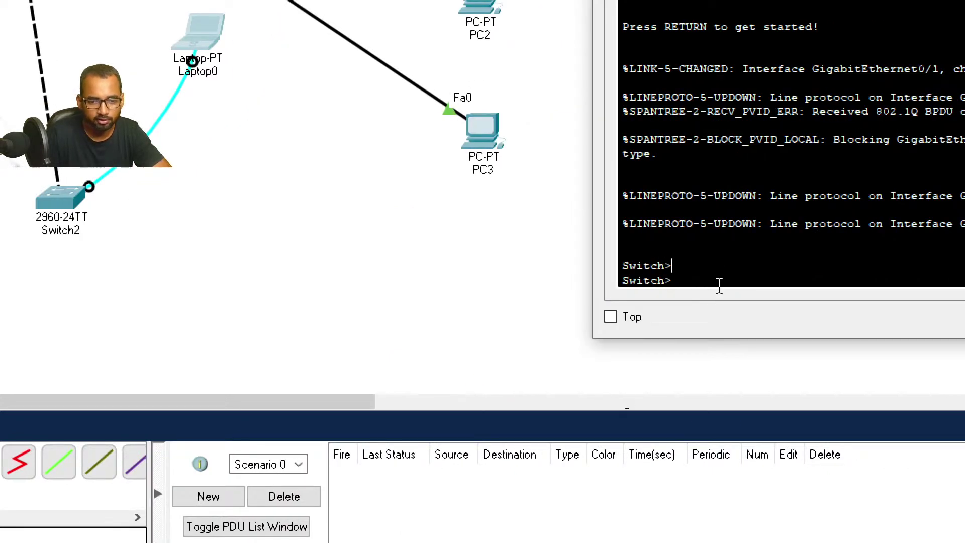
type("i")
key("BackSpace")
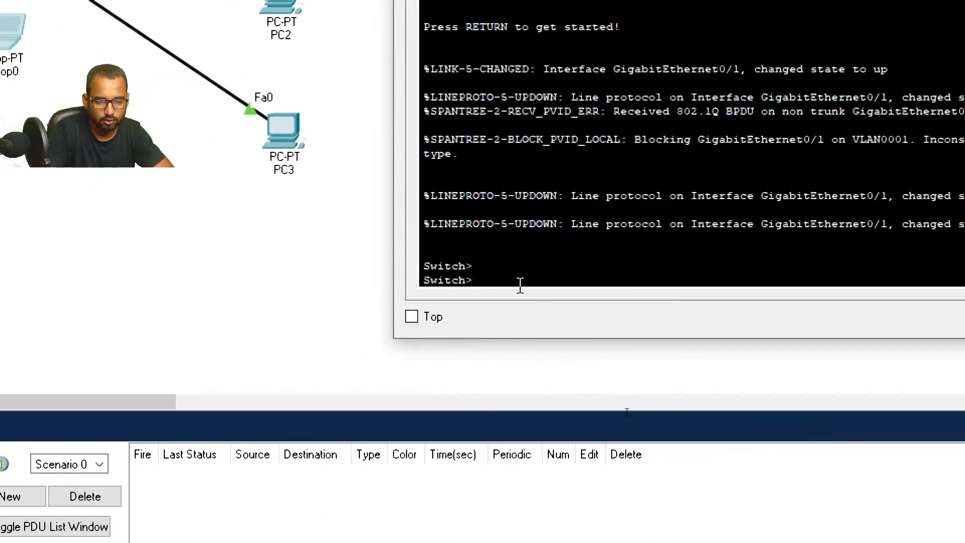
type("en")
key("Return")
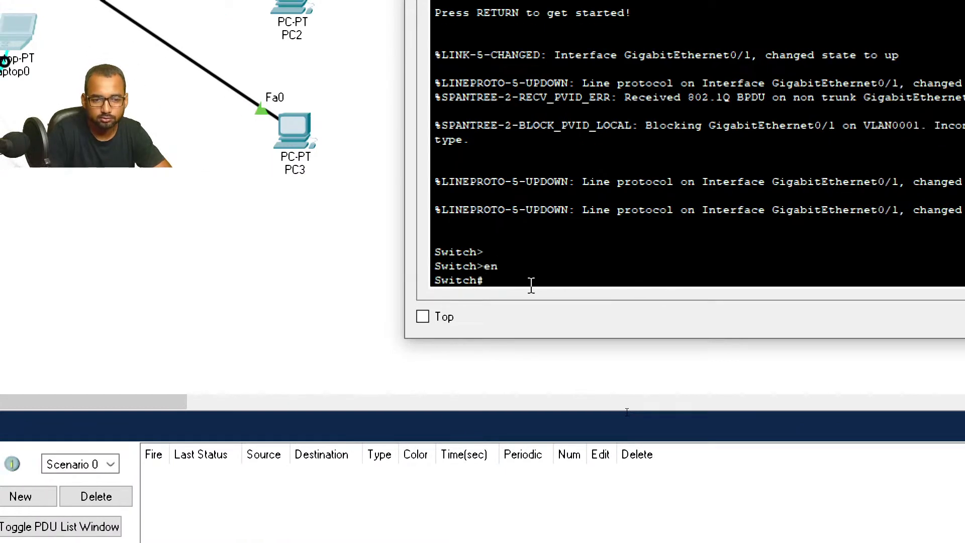
type("interface gi")
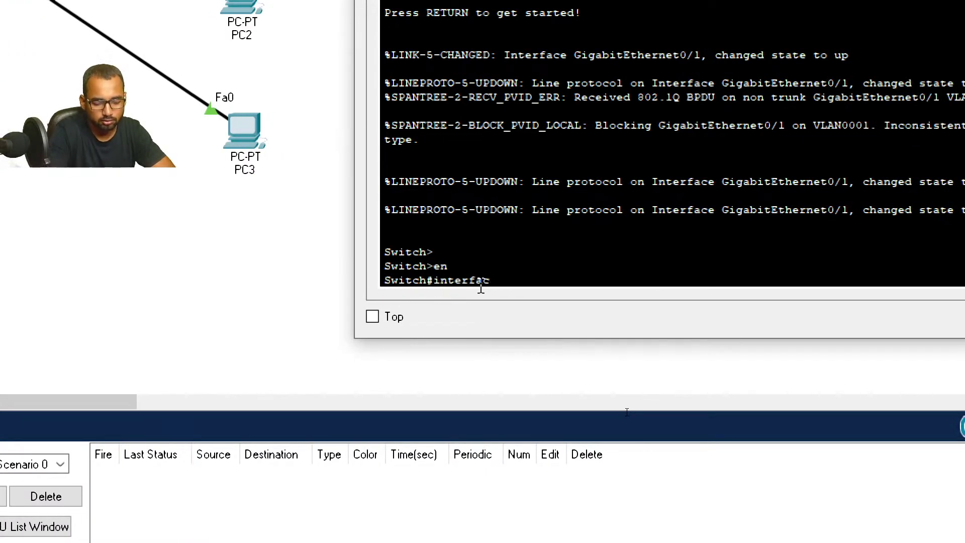
type("gabit")
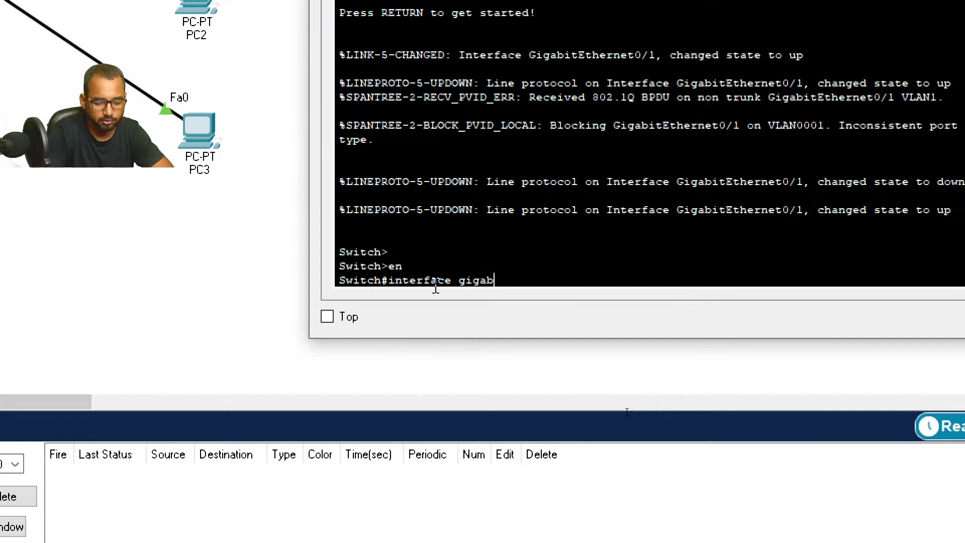
type(" e")
key("Tab")
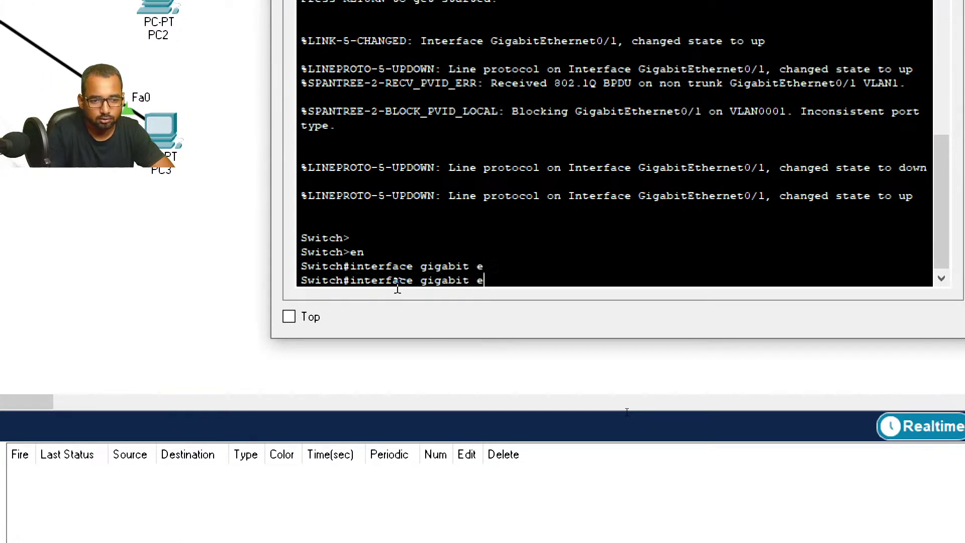
key("BackSpace")
key("BackSpace")
key("Tab")
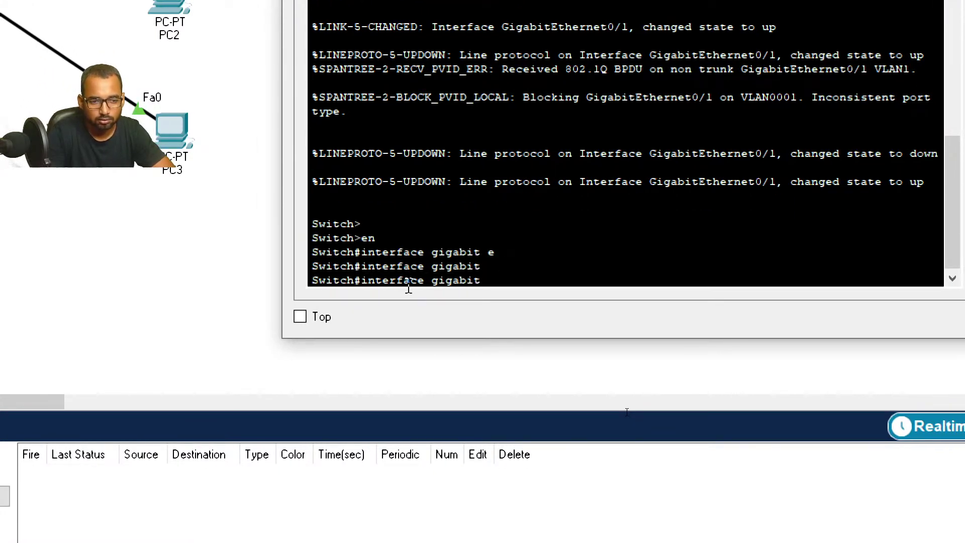
key("BackSpace")
key("BackSpace")
key("BackSpace")
key("BackSpace")
key("BackSpace")
key("BackSpace")
key("BackSpace")
key("BackSpace")
key("BackSpace")
key("BackSpace")
key("BackSpace")
key("BackSpace")
key("BackSpace")
key("BackSpace")
key("BackSpace")
key("BackSpace")
key("BackSpace")
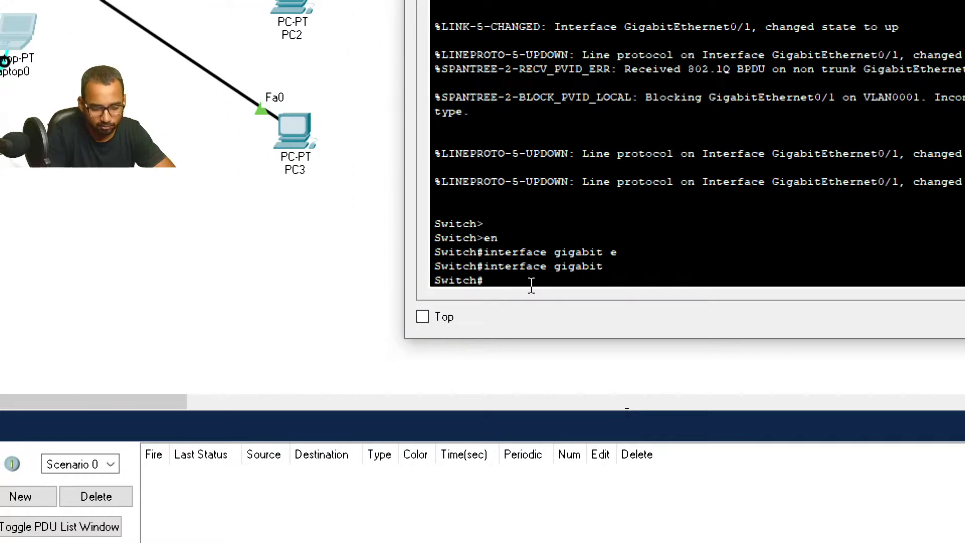
Enter global configuration mode on Switch2 and open interface gigabitEthernet 0/1 for configuration.
type("configure")
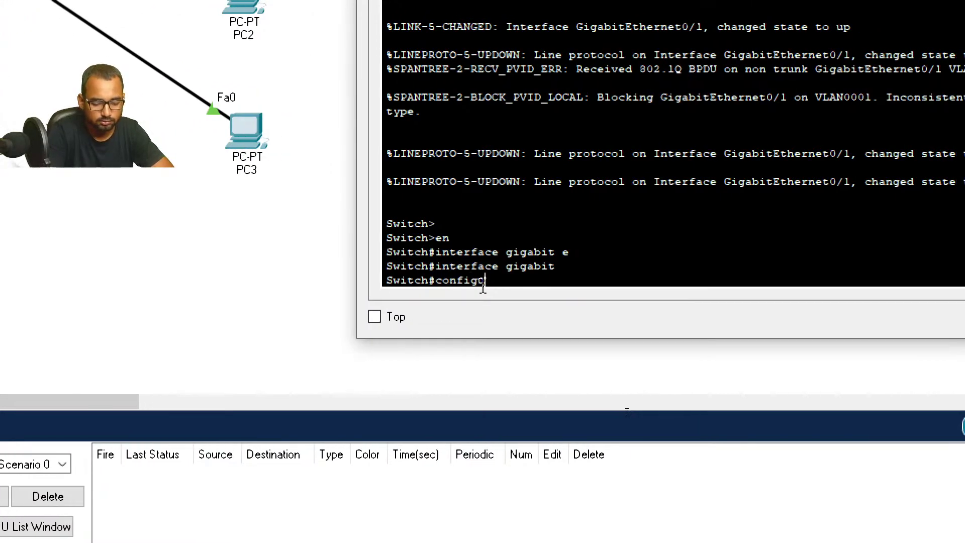
type("er")
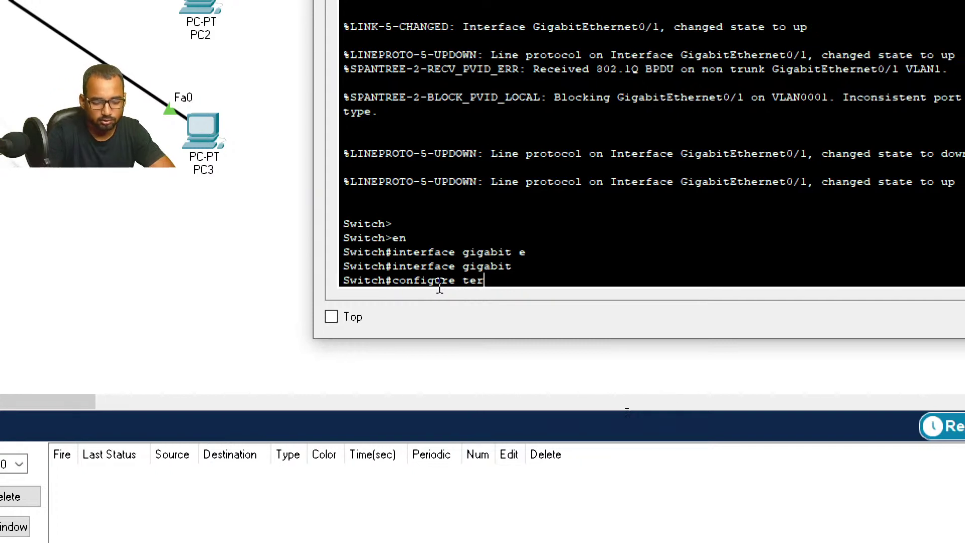
key("Return")
type("interface ")
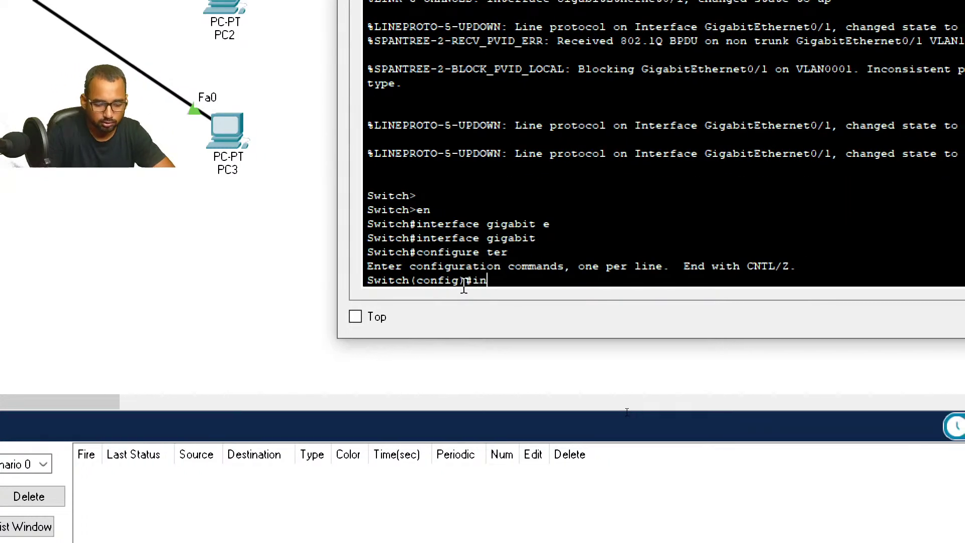
type("gigab")
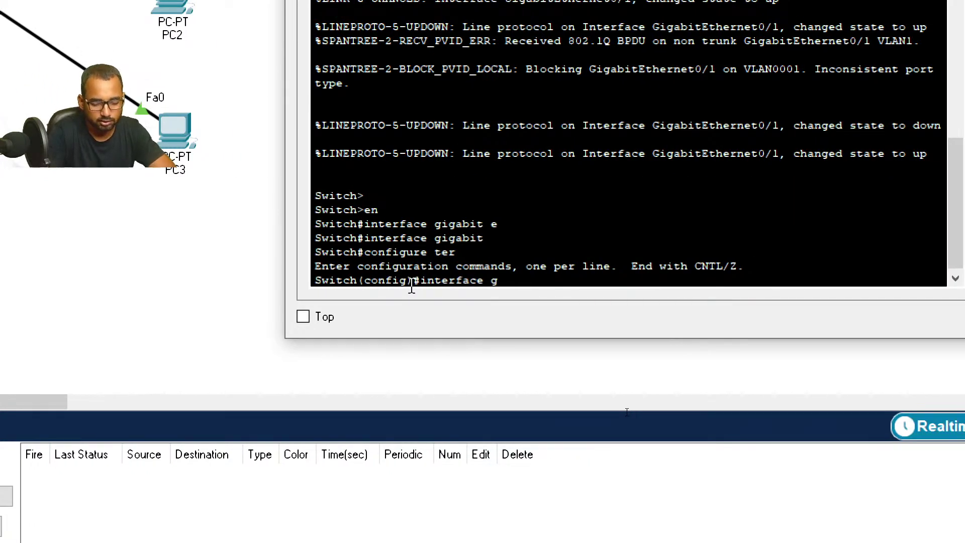
key("Tab")
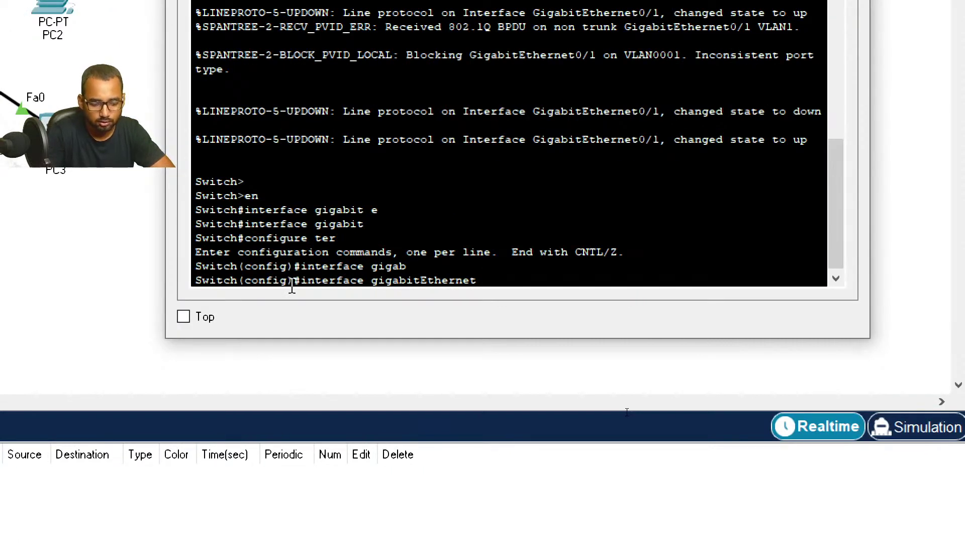
type("0/1")
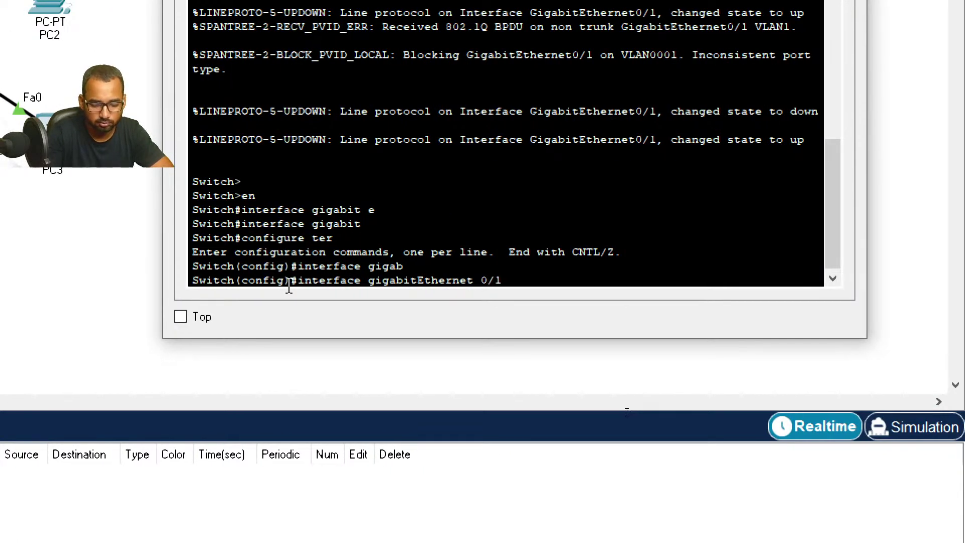
key("Return")
Configure Switch2's gigabitEthernet 0/1 as a trunk port with switchport mode trunk.
type("switc")
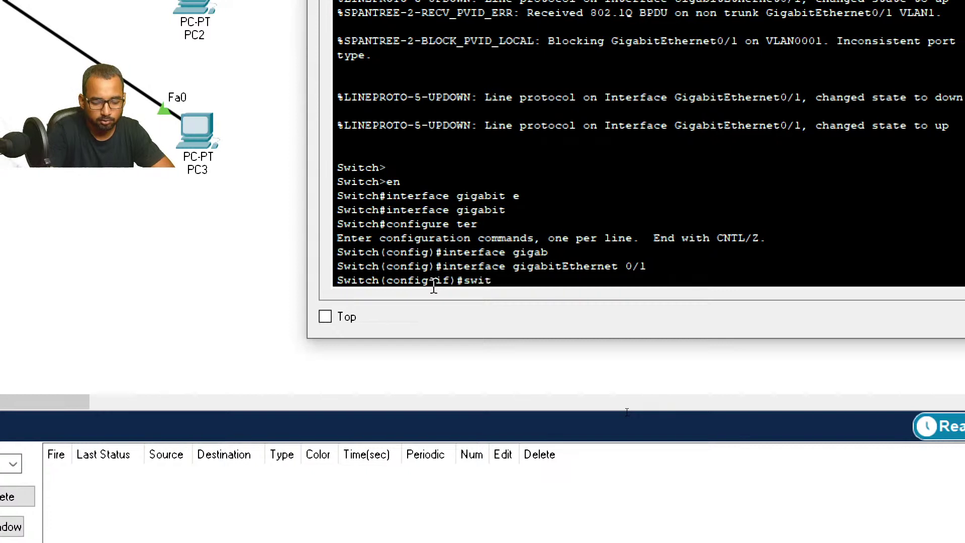
key("Tab")
type("mode tr")
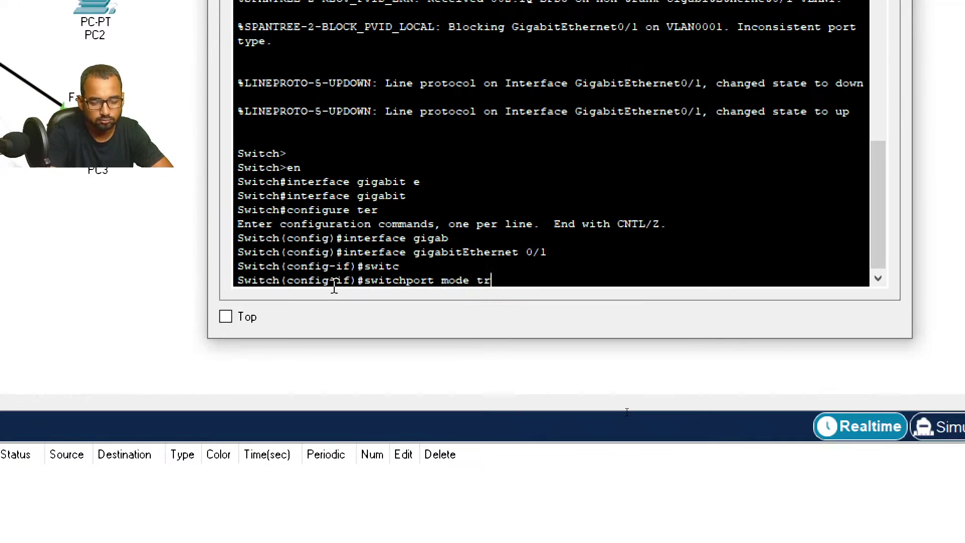
key("Tab")
key("Return")
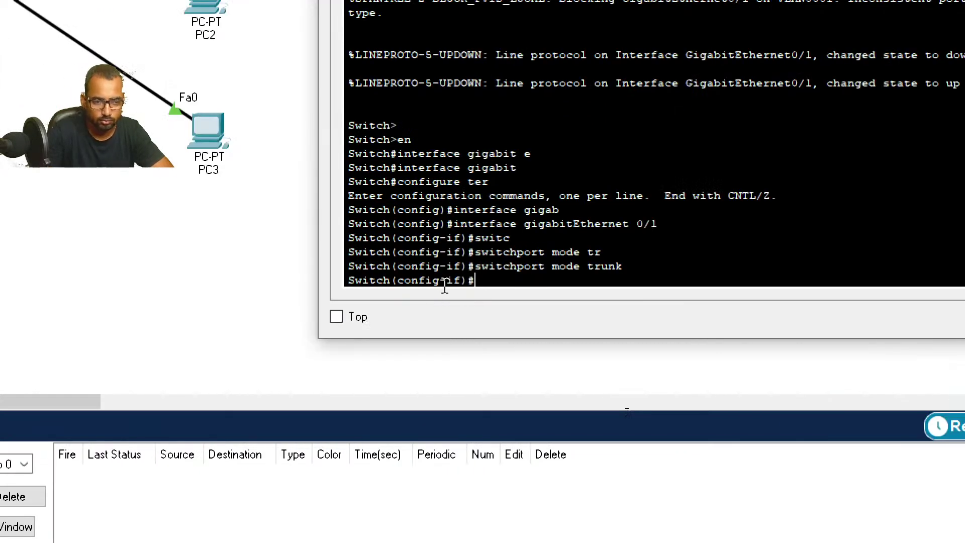
type("switch")
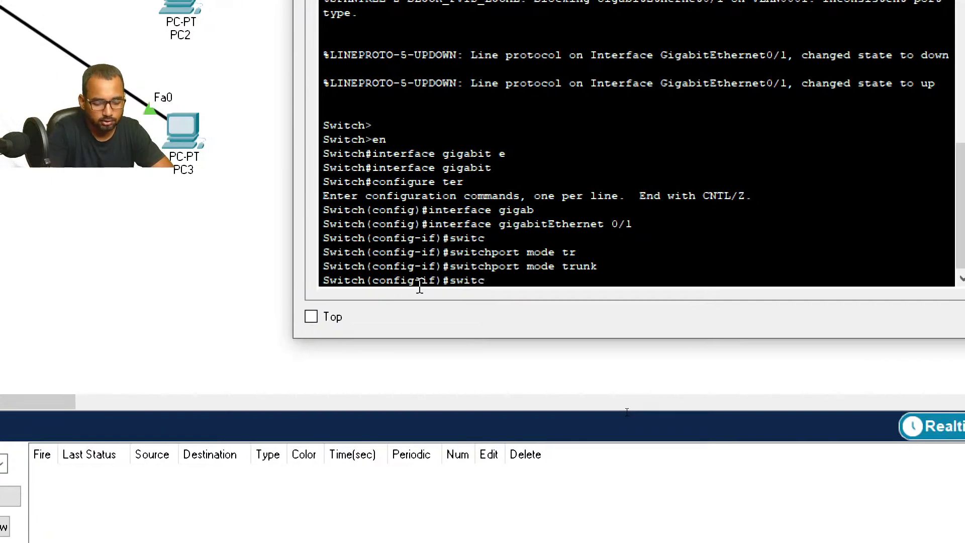
key("Tab")
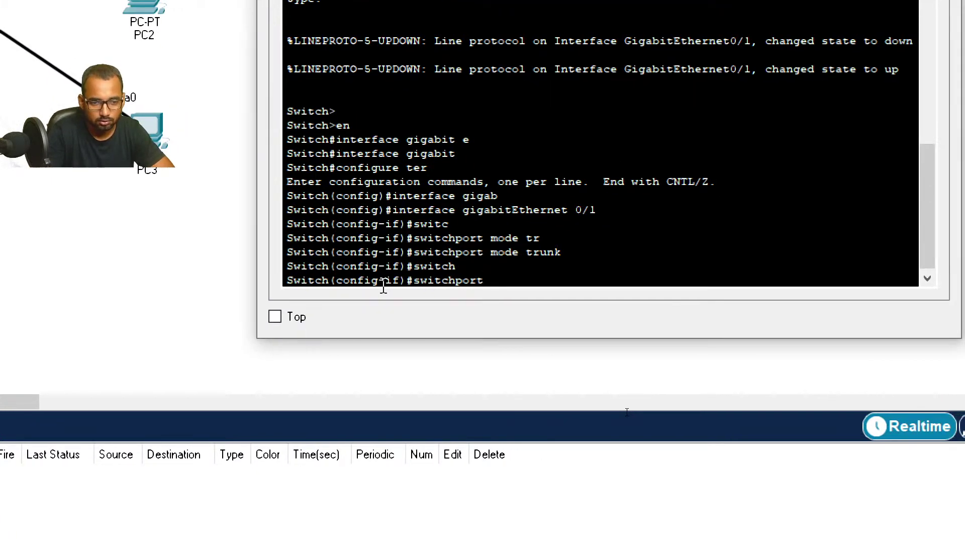
key("BackSpace")
key("BackSpace")
key("BackSpace")
key("BackSpace")
key("BackSpace")
key("BackSpace")
key("BackSpace")
key("BackSpace")
key("BackSpace")
key("BackSpace")
key("BackSpace")
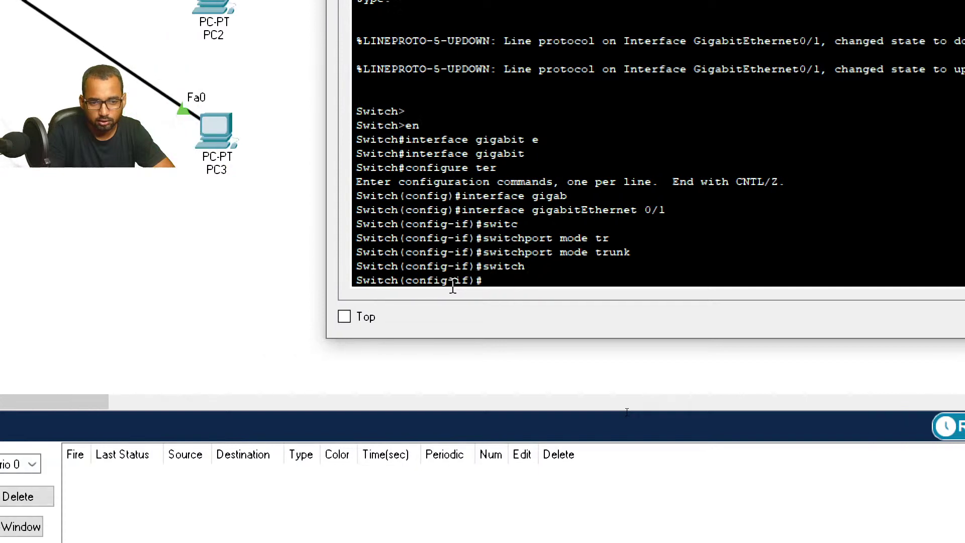
Exit the gigabitEthernet 0/1 configuration and open interface vlan 1 on Switch2.
type("exit")
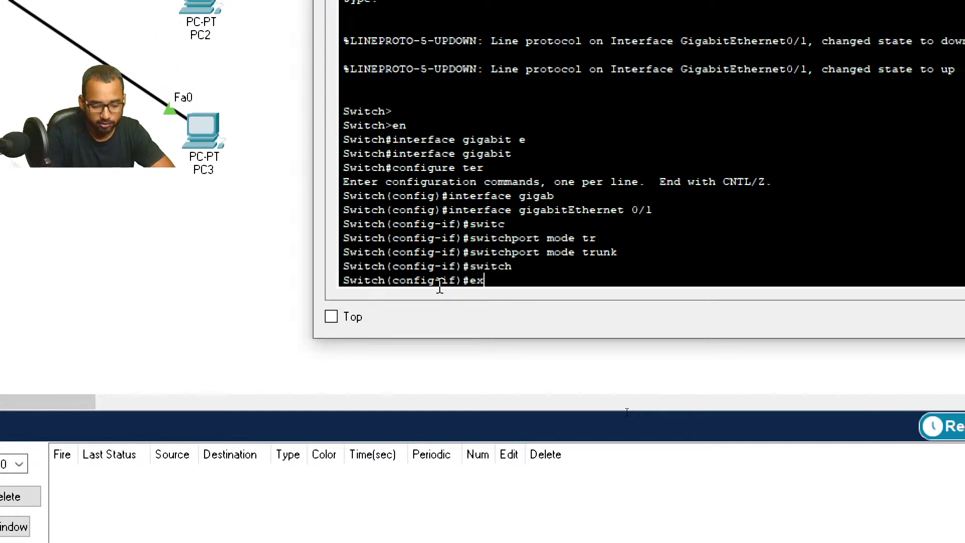
key("Return")
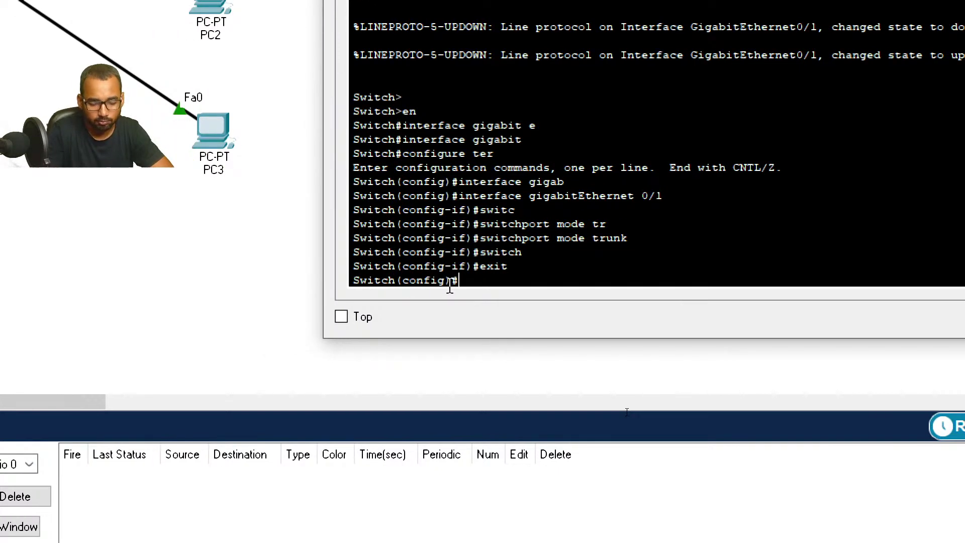
type("interfac")
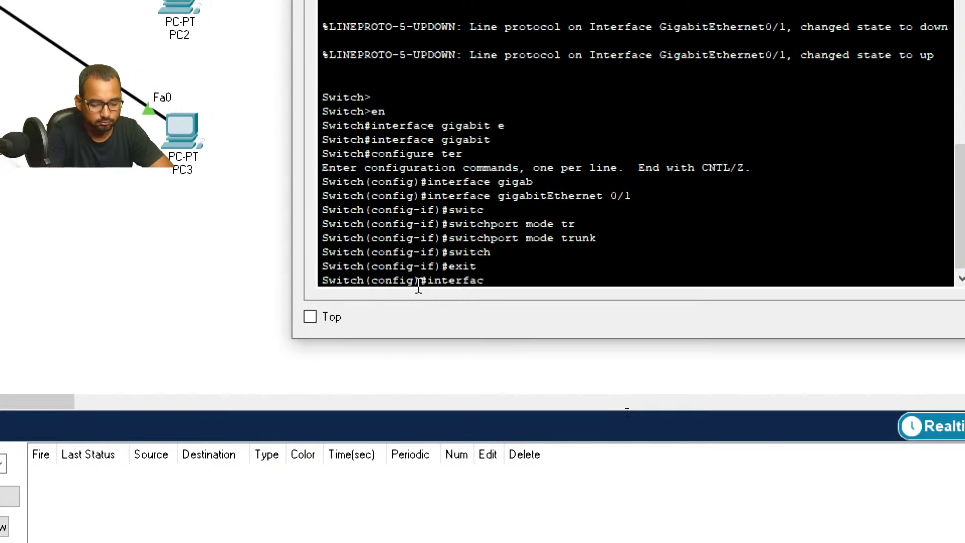
type("e vlan 1")
key("Return")
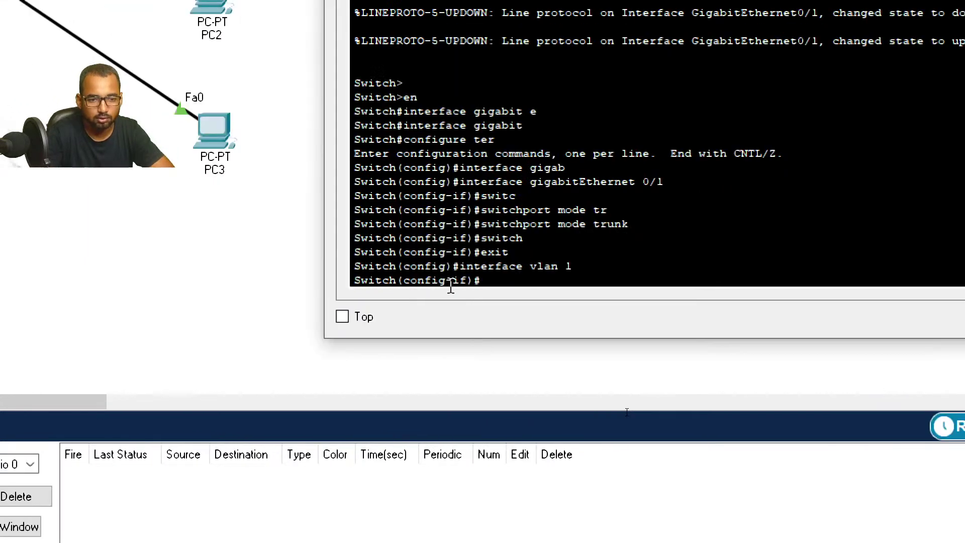
Assign IP address 192.168.1.20 with mask 255.255.255.0 to Switch2's VLAN 1 interface and enable it with no shut.
type("ip add")
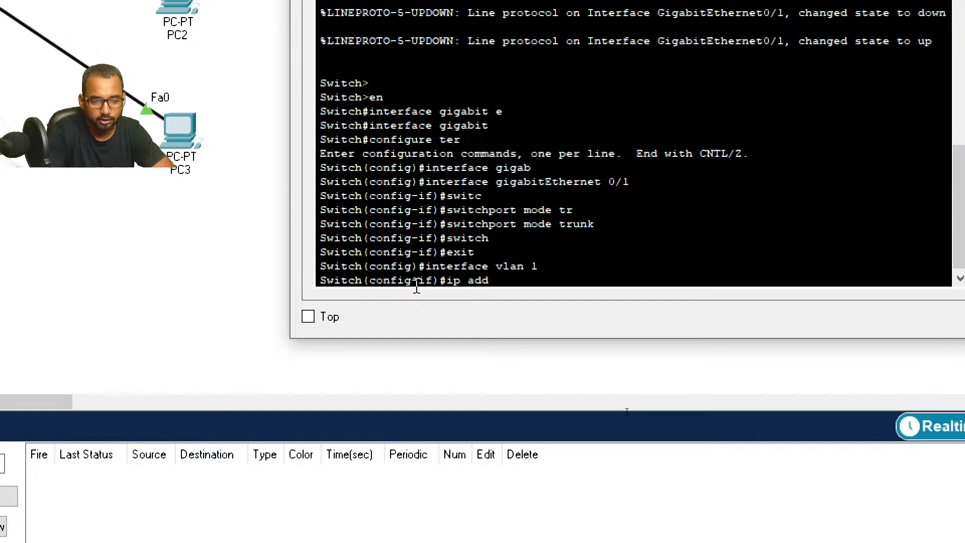
key("Tab")
type("192.168")
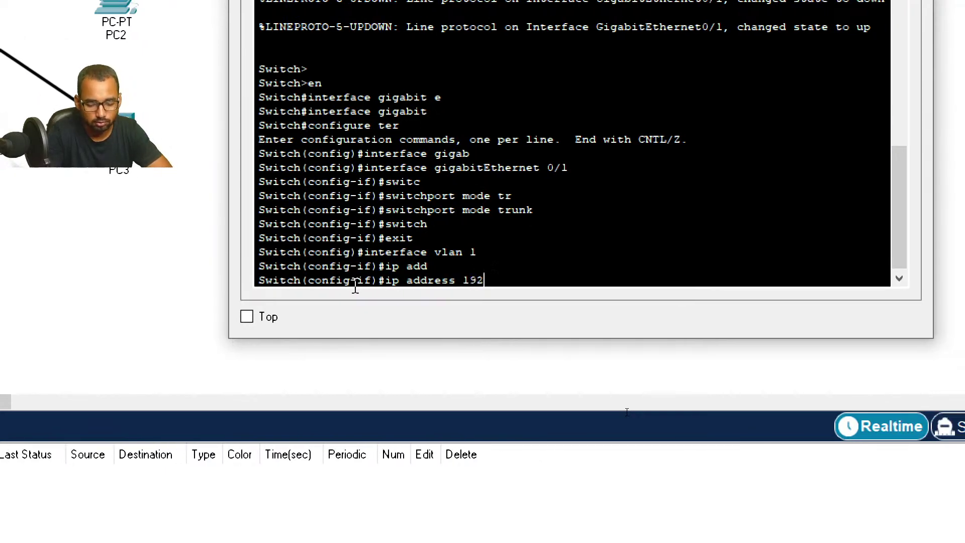
type(".1.2")
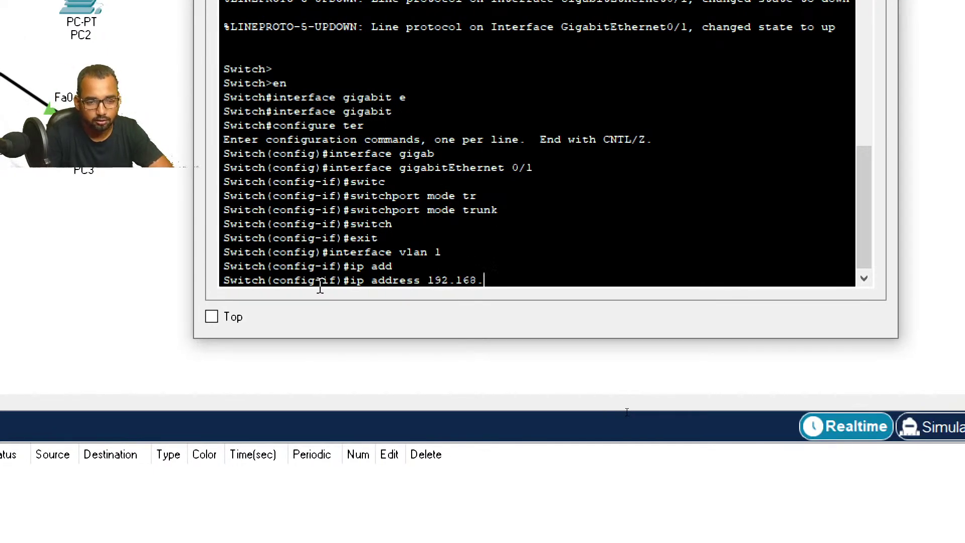
type("0")
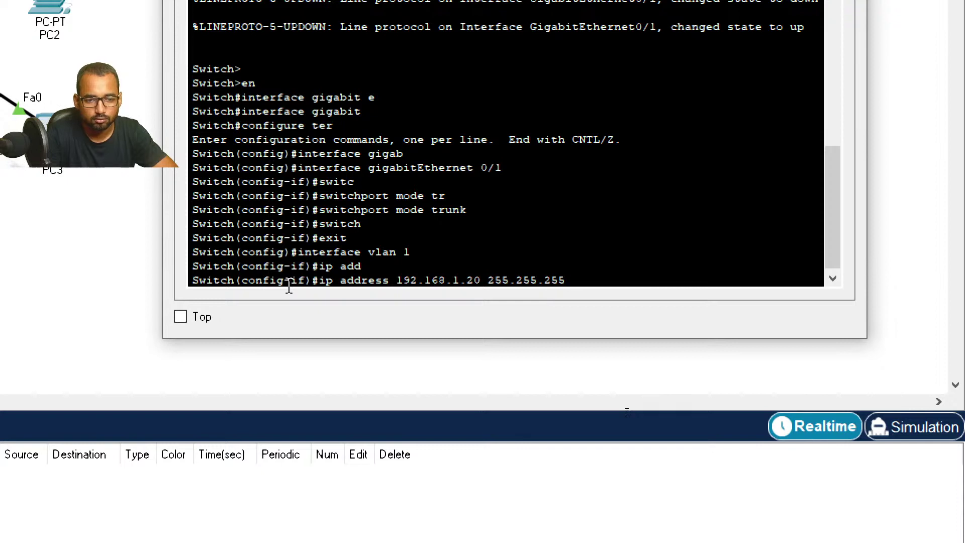
type("255.255.255.0")
key("Return")
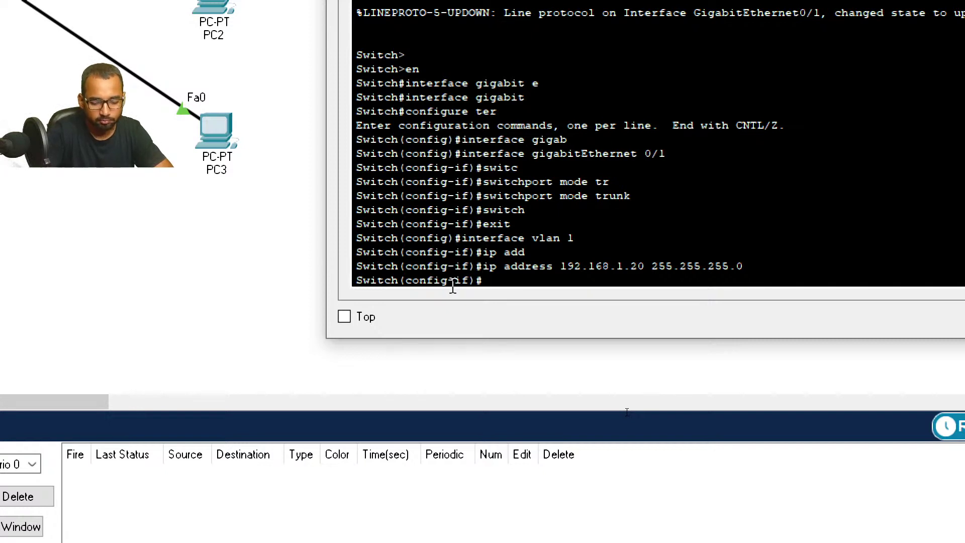
type("no shut")
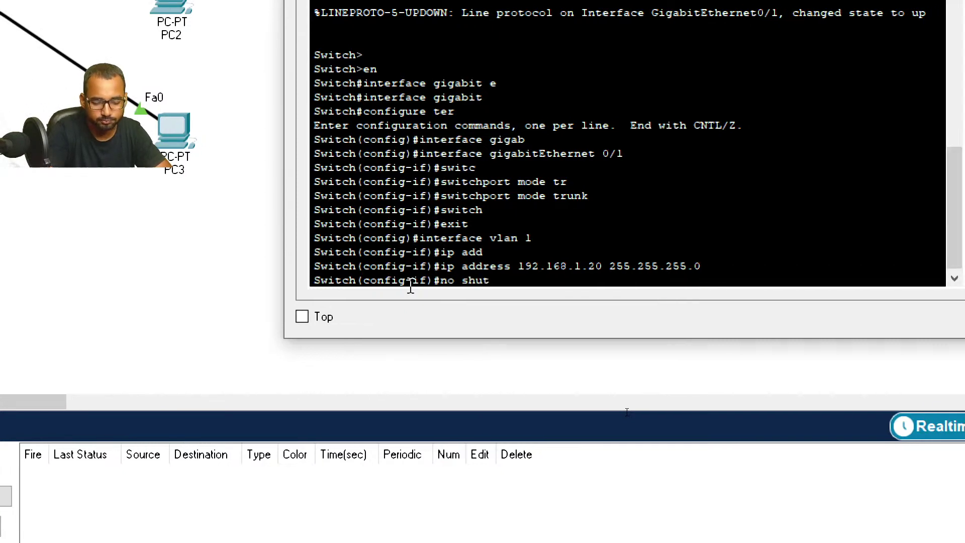
key("Return")
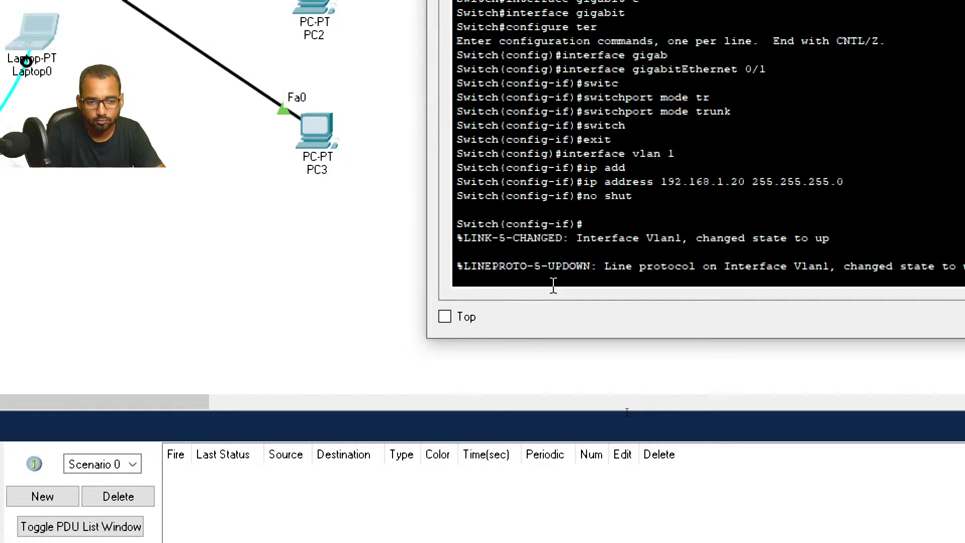
key("Return")
key("Return")
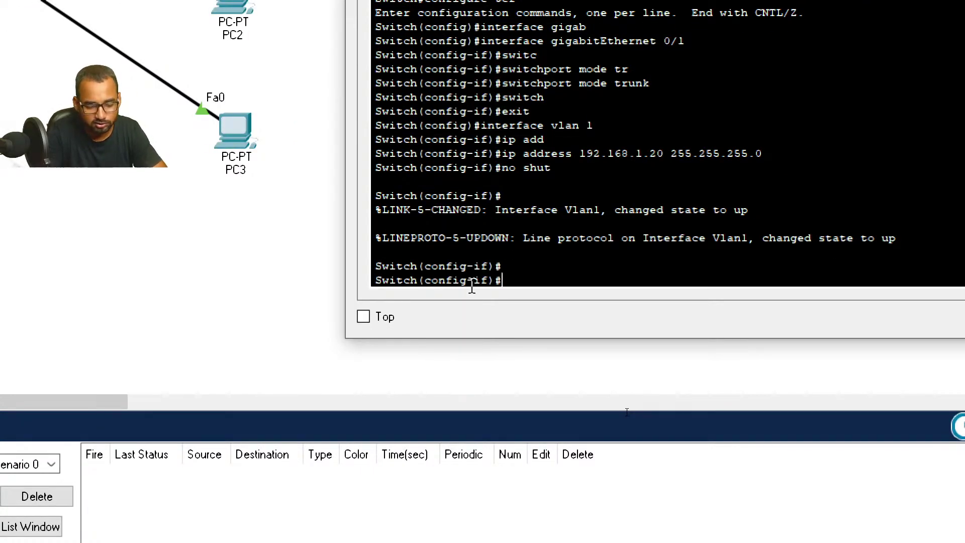
Ping 192.168.1.10 from Switch2's interface configuration mode with the do prefix.
type("do p")
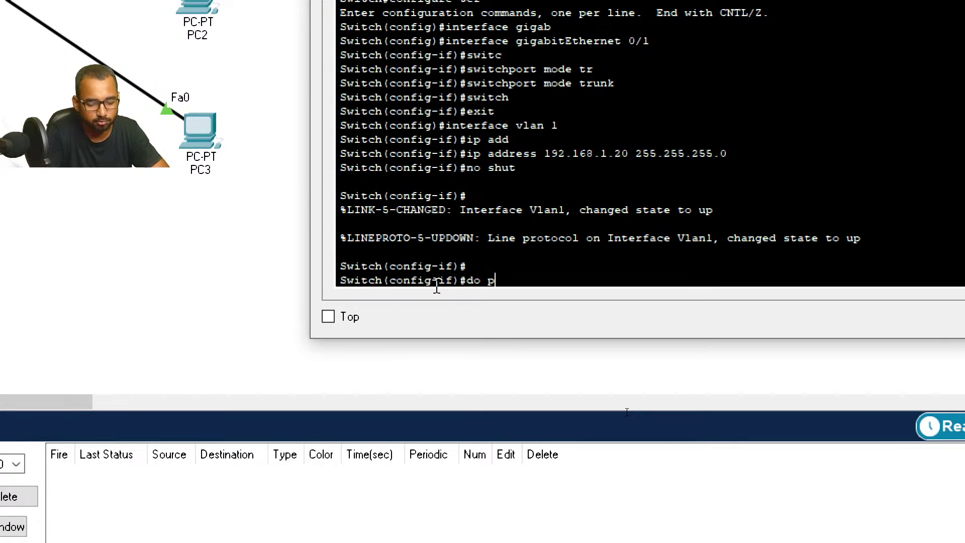
type("ing ")
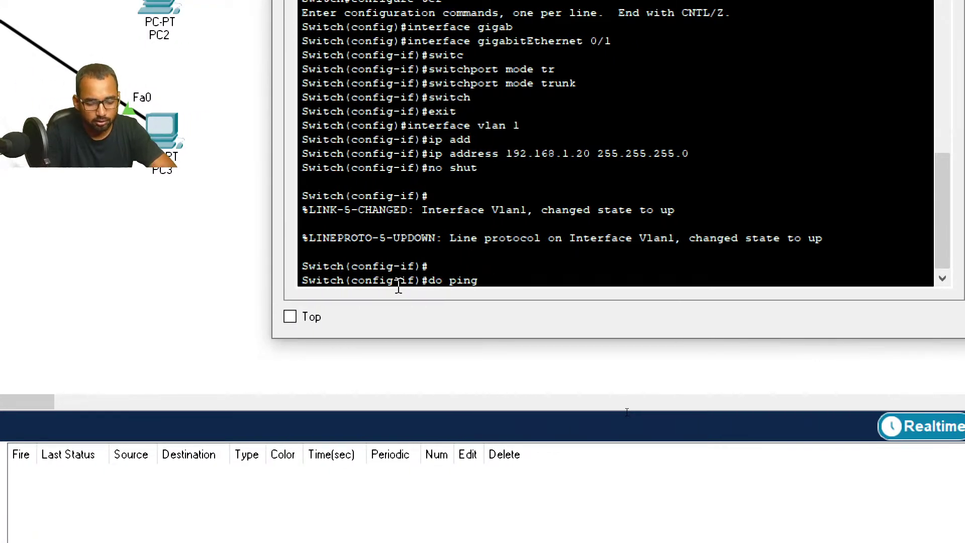
type("192.16")
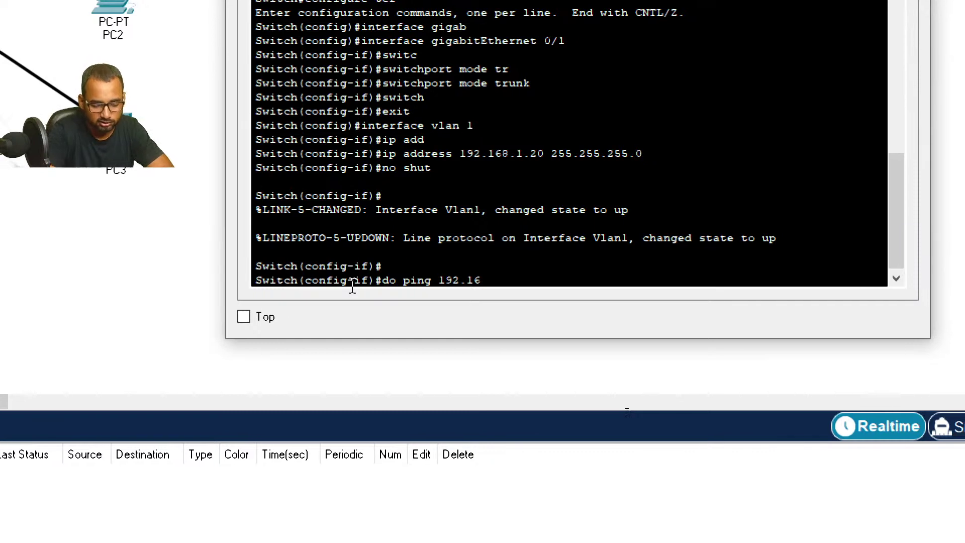
type("8.1.10")
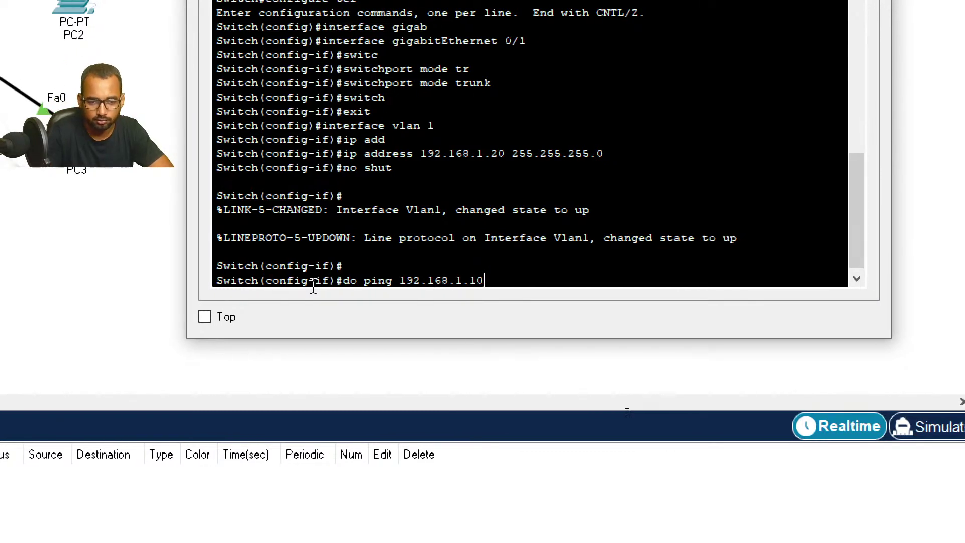
key("Return")
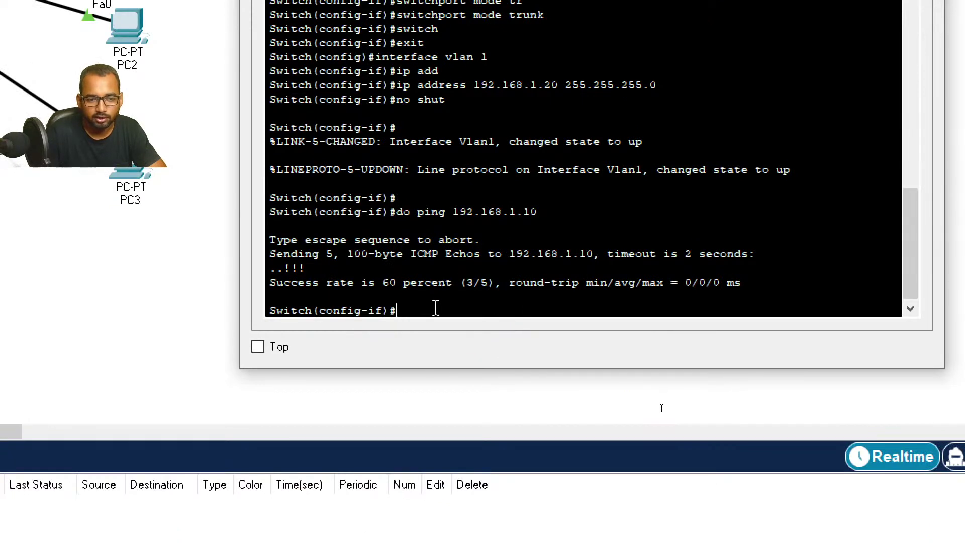
Ping 192.168.1.2 from Switch2 by reusing the previous do ping command with the new address.
key("Up")
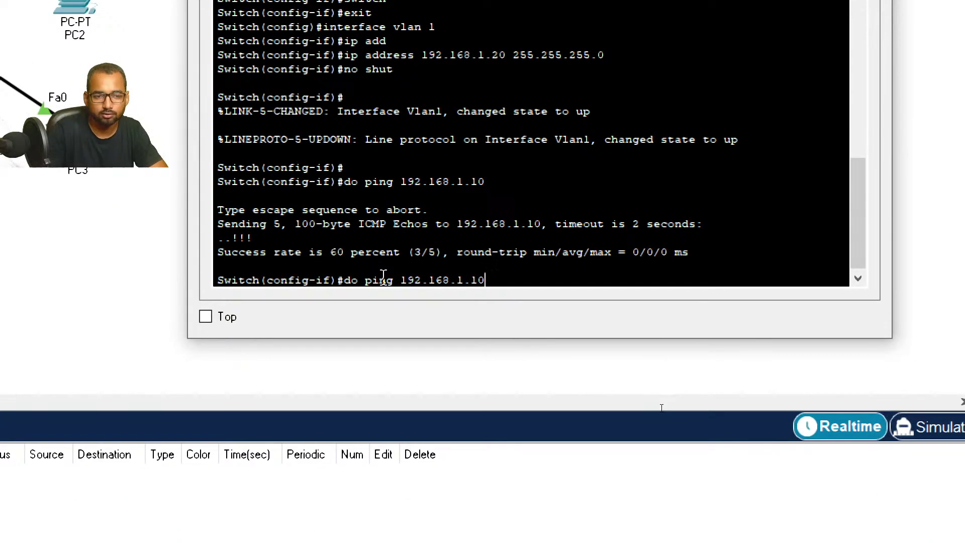
key("BackSpace")
key("BackSpace")
type("2")
key("Return")
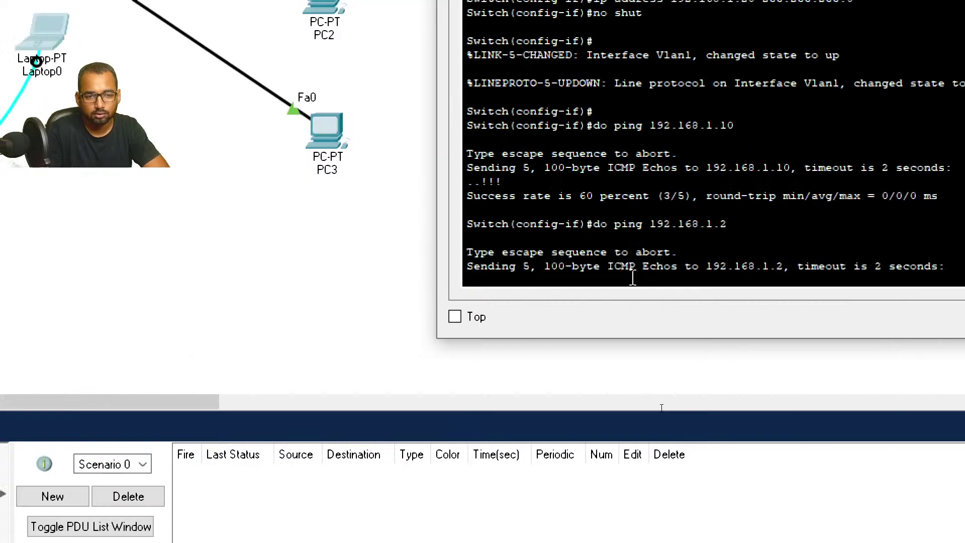